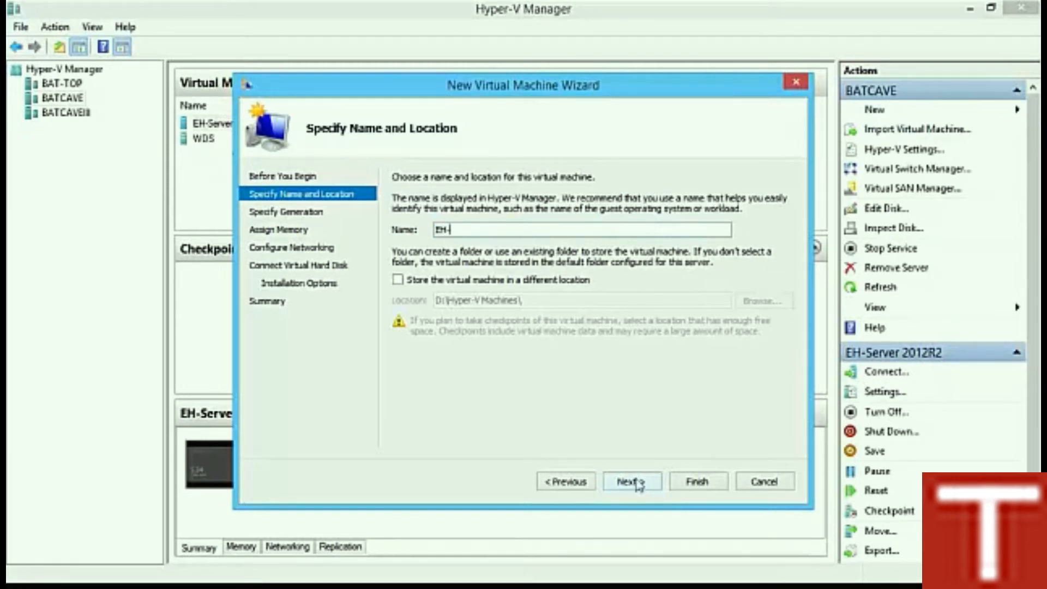
# Step: Name the virtual machine EH-Server2008R2 and store it in D:\ceh project\vm's
pyautogui.write('Ser')
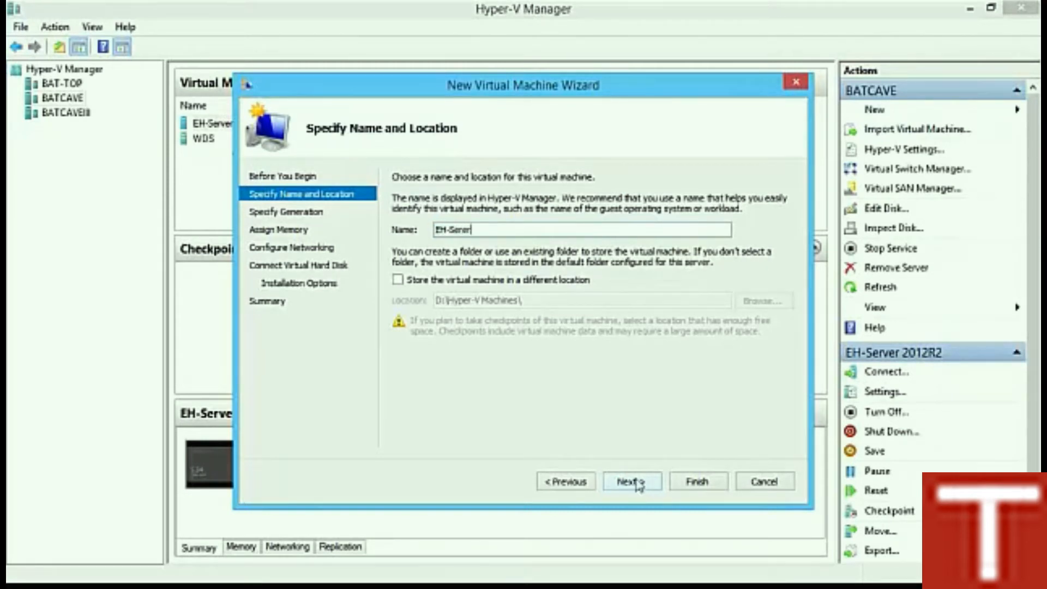
pyautogui.write('ver2008R2')
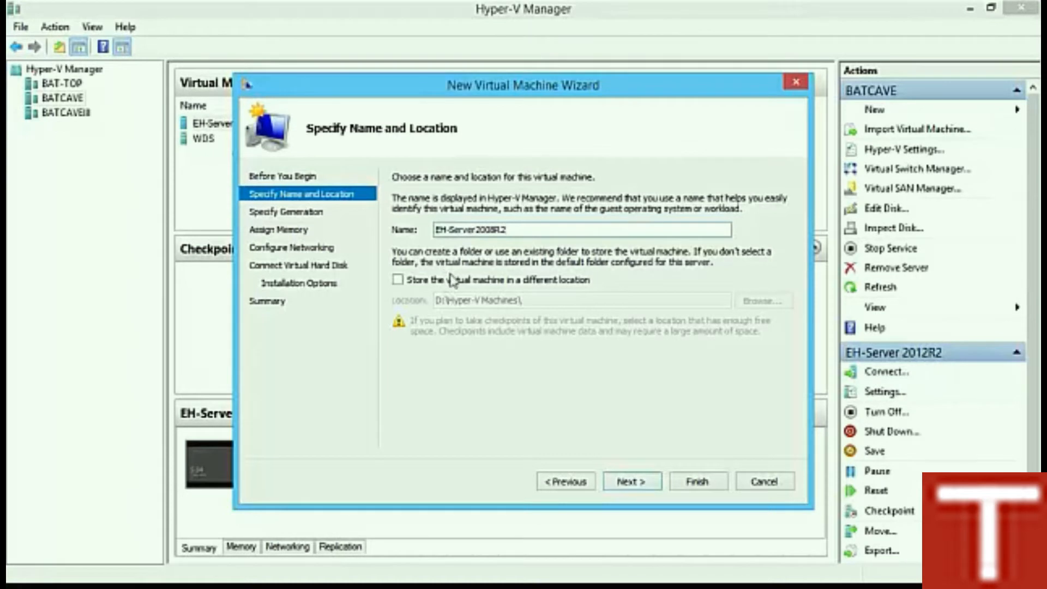
pyautogui.click(398, 279)
pyautogui.click(763, 301)
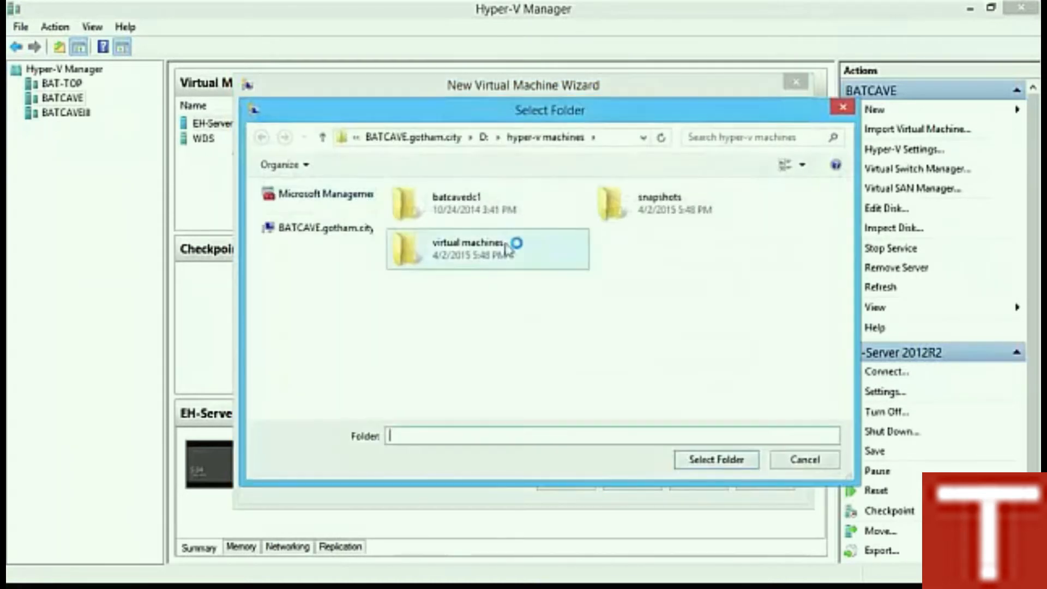
pyautogui.click(483, 137)
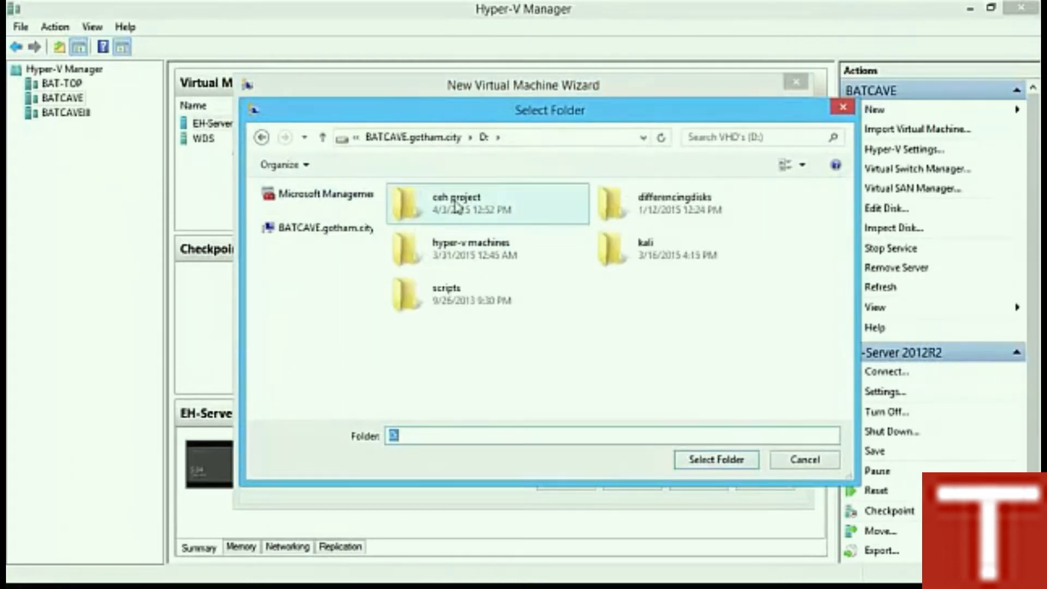
pyautogui.doubleClick(457, 206)
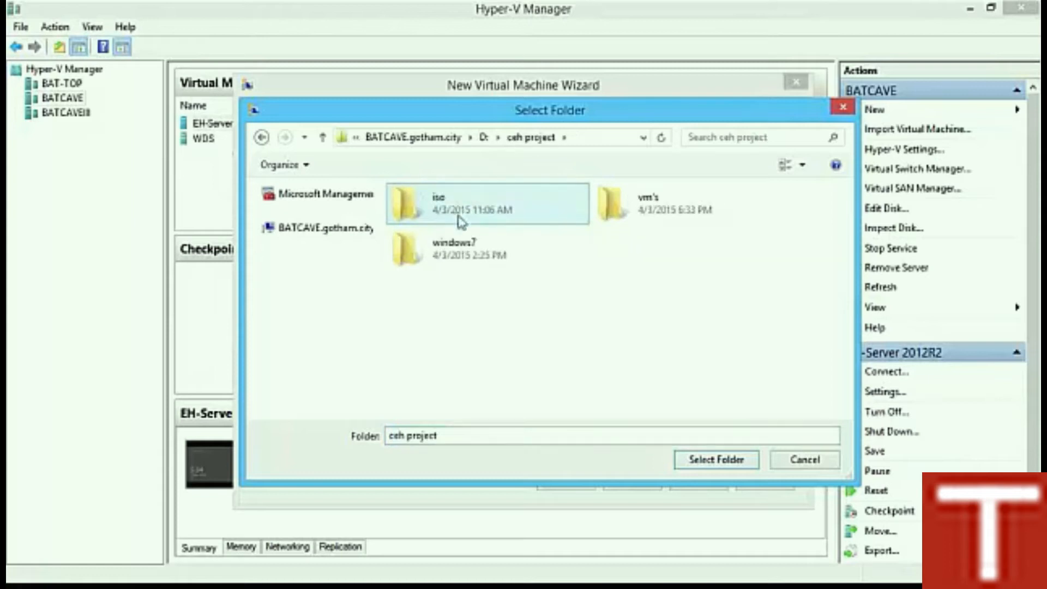
pyautogui.doubleClick(675, 216)
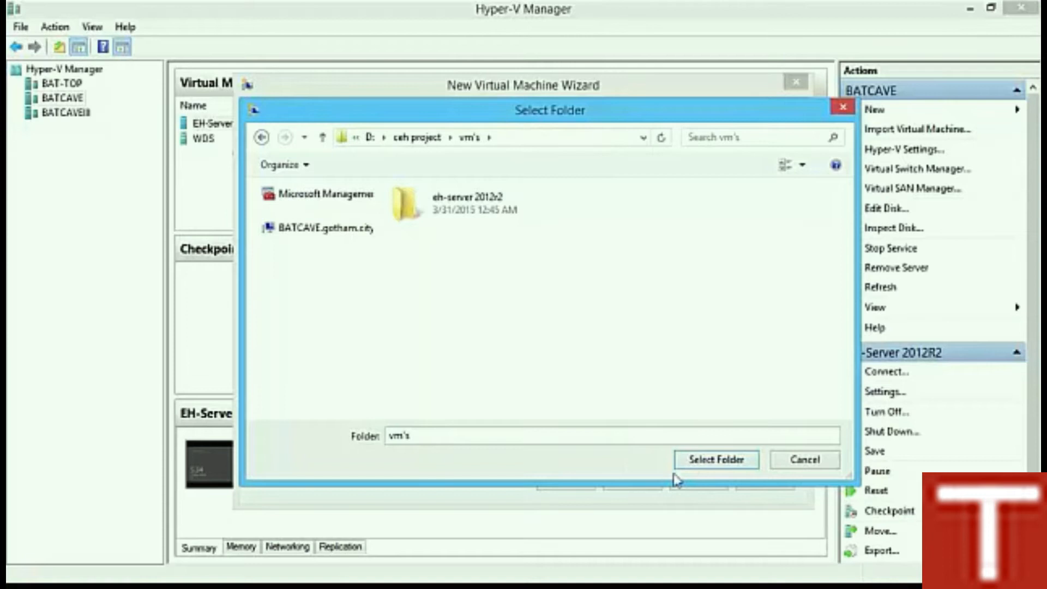
pyautogui.click(714, 461)
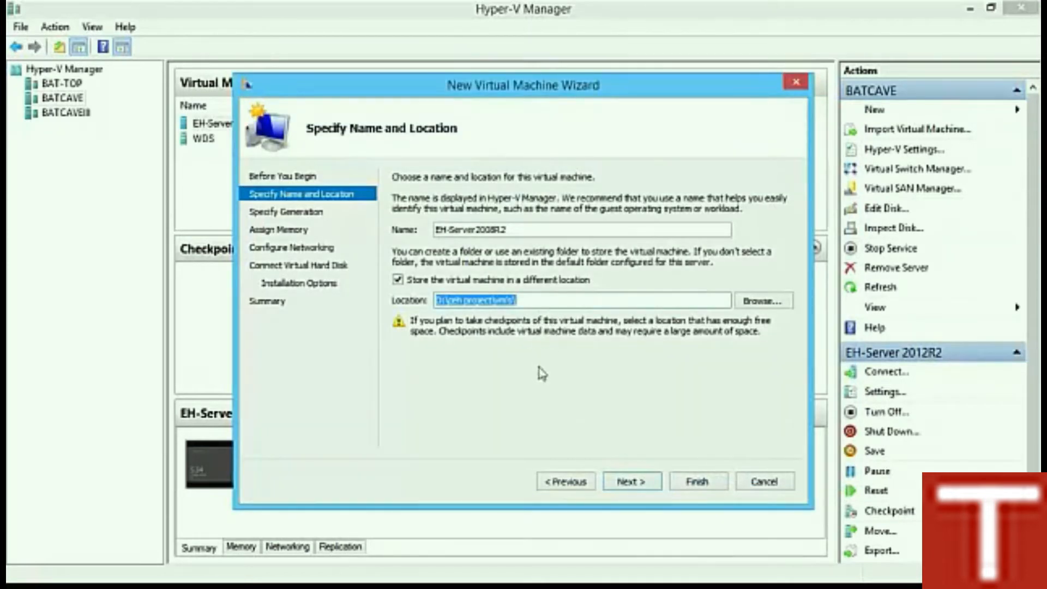
# Step: Keep Generation 1 and set the startup memory to 2048 MB
pyautogui.click(630, 482)
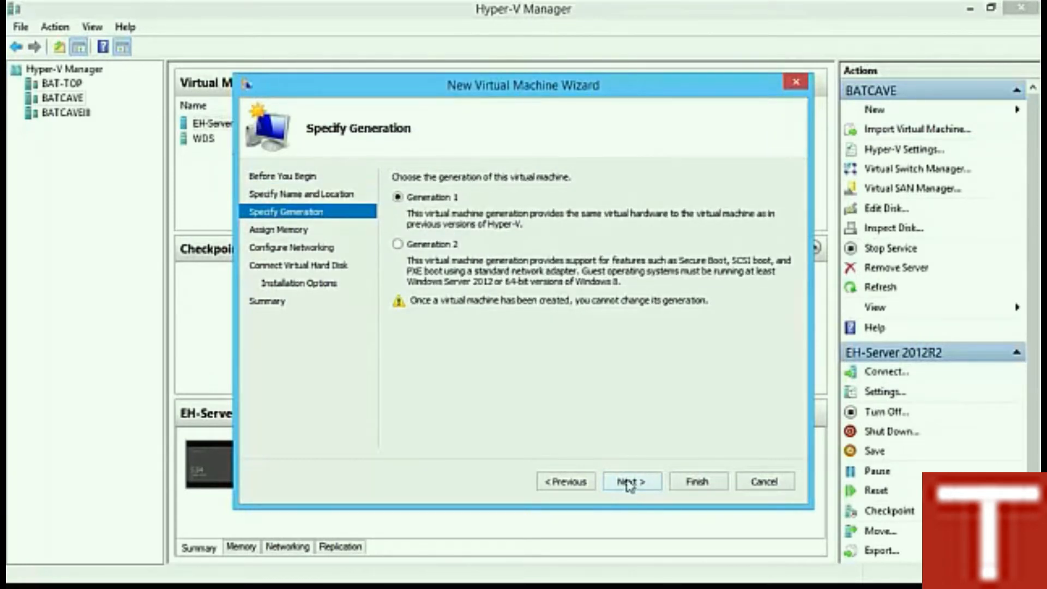
pyautogui.click(630, 482)
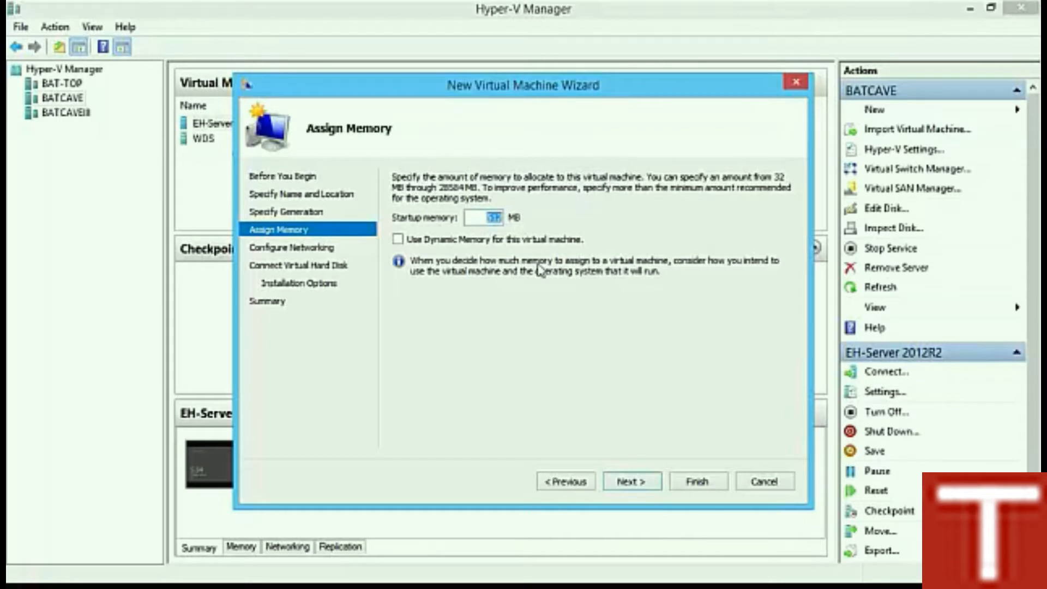
pyautogui.write('2048')
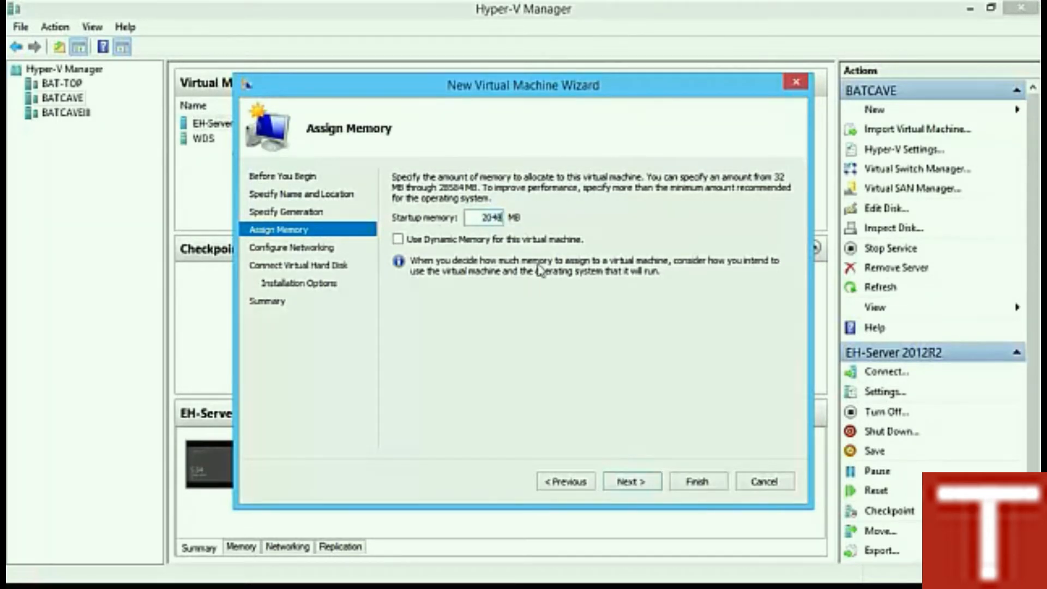
pyautogui.click(622, 485)
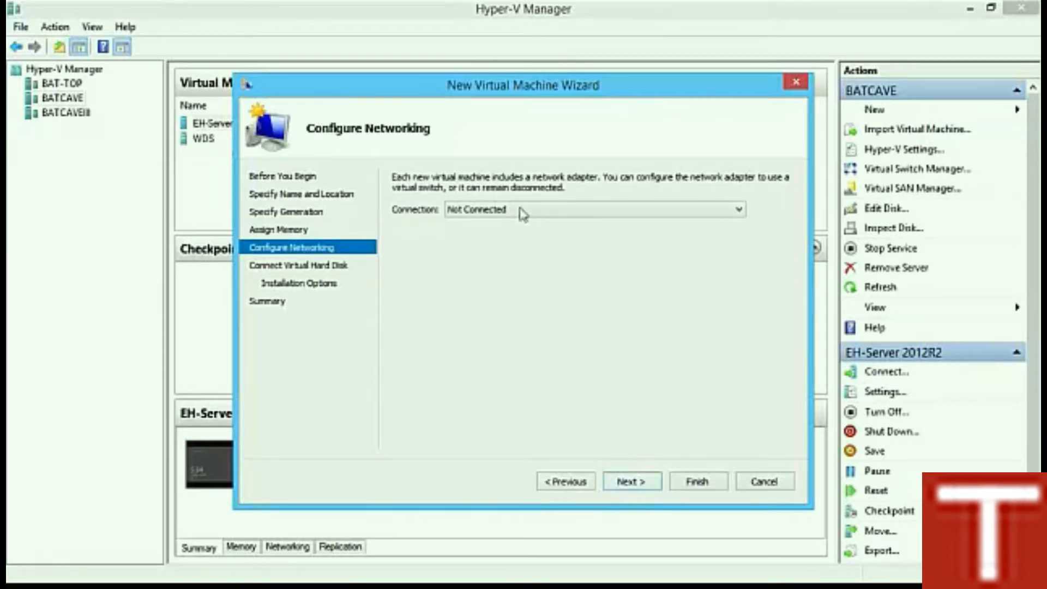
# Step: Connect the virtual machine's network adapter to Hacking Network
pyautogui.click(524, 213)
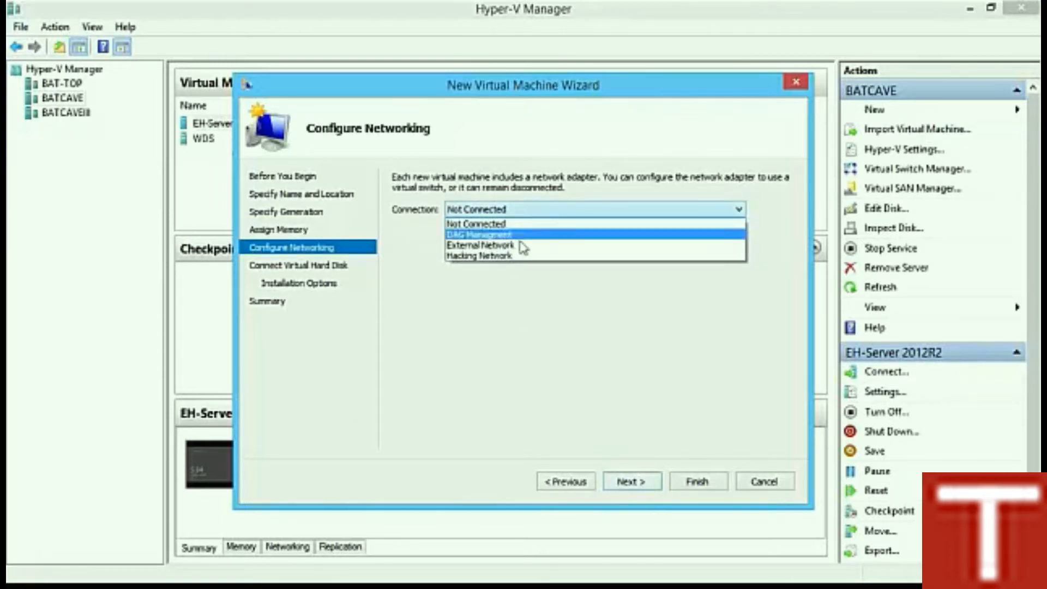
pyautogui.click(519, 259)
pyautogui.click(628, 488)
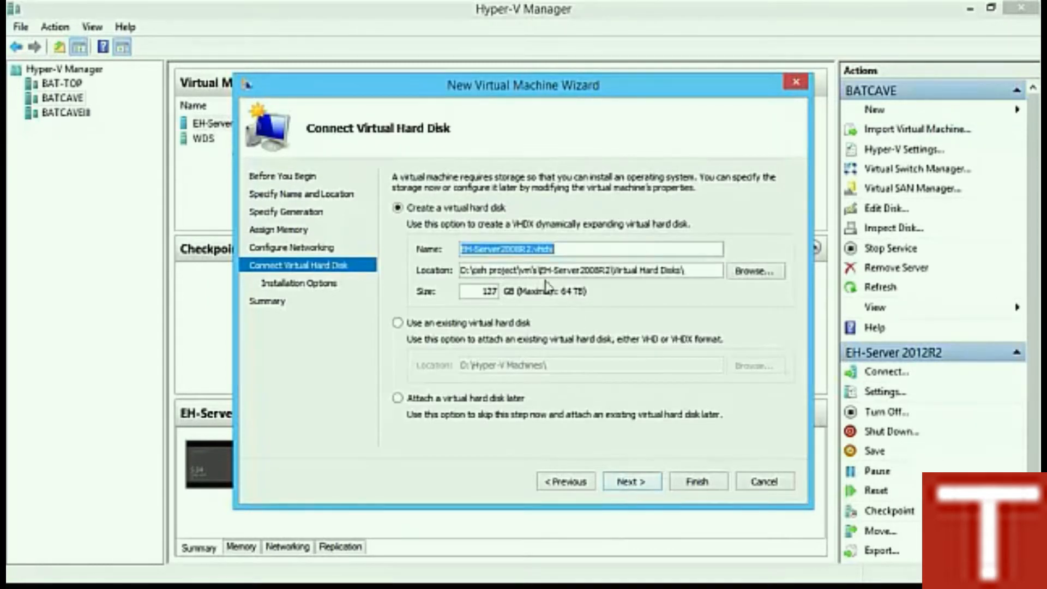
# Step: Review and keep the default EH-Server2008R2.vhdx disk name, path and 127 GB size
pyautogui.moveTo(558, 250); pyautogui.dragTo(431, 259)
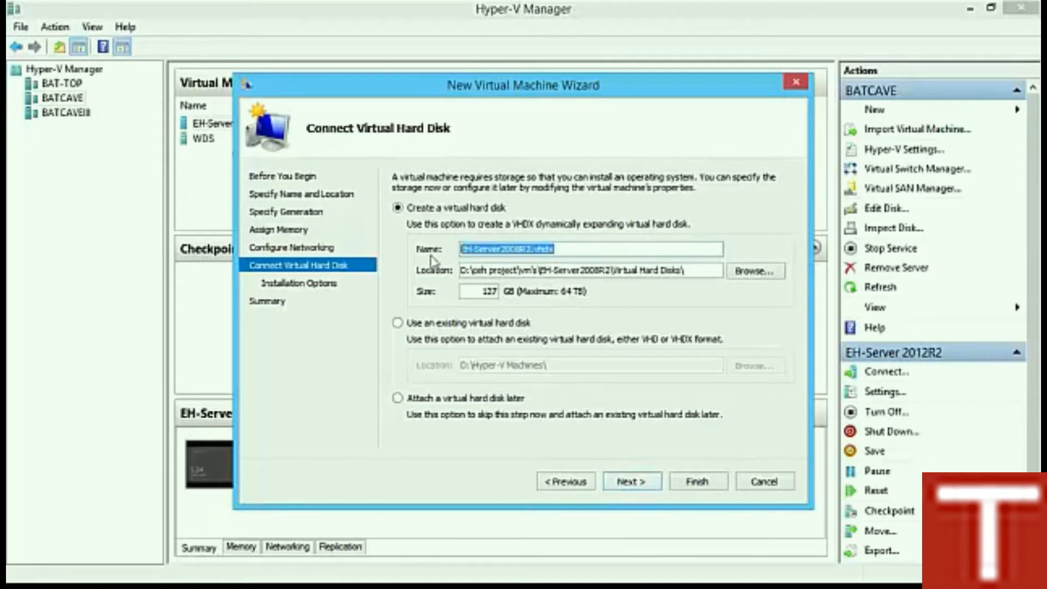
pyautogui.click(578, 251)
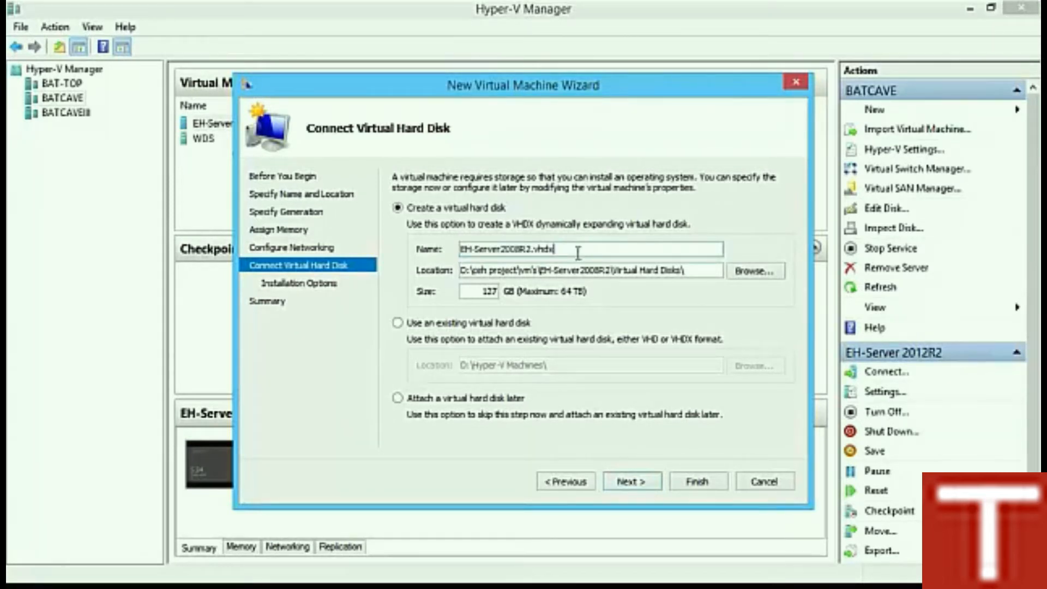
pyautogui.moveTo(542, 271); pyautogui.dragTo(610, 271)
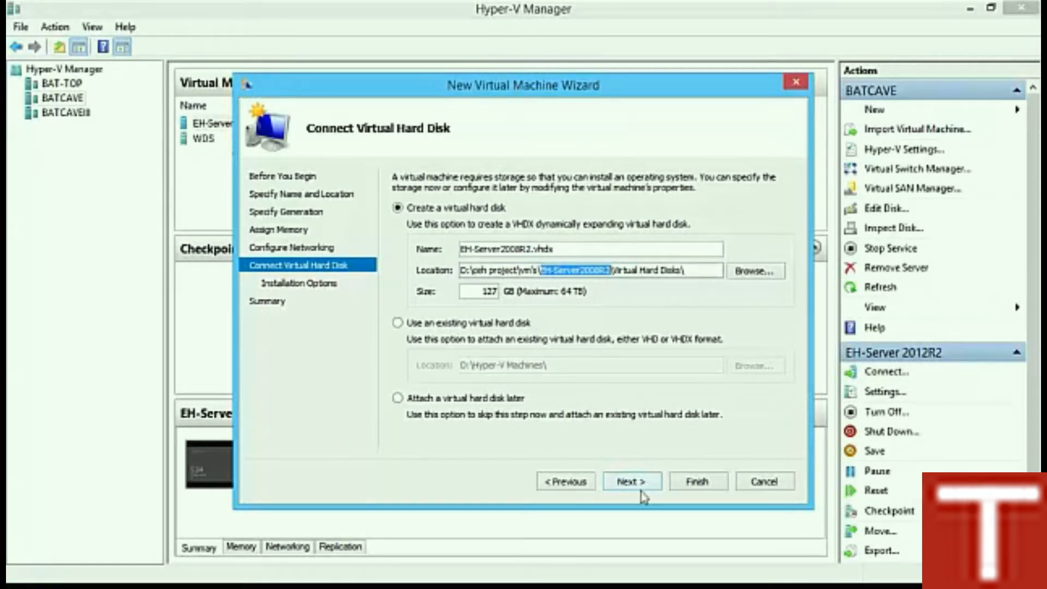
pyautogui.moveTo(613, 270); pyautogui.dragTo(679, 271)
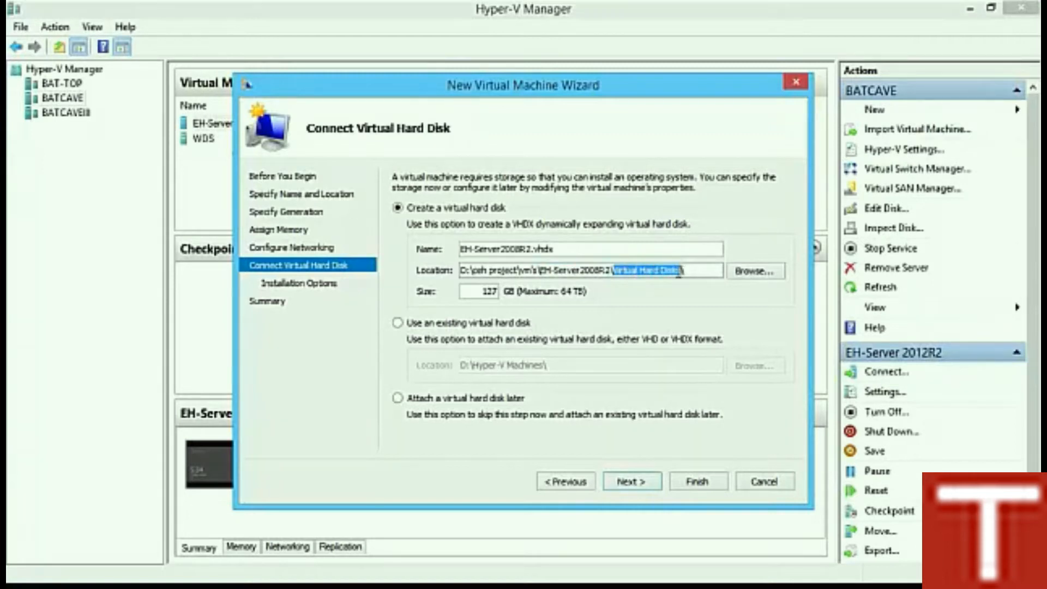
pyautogui.doubleClick(481, 291)
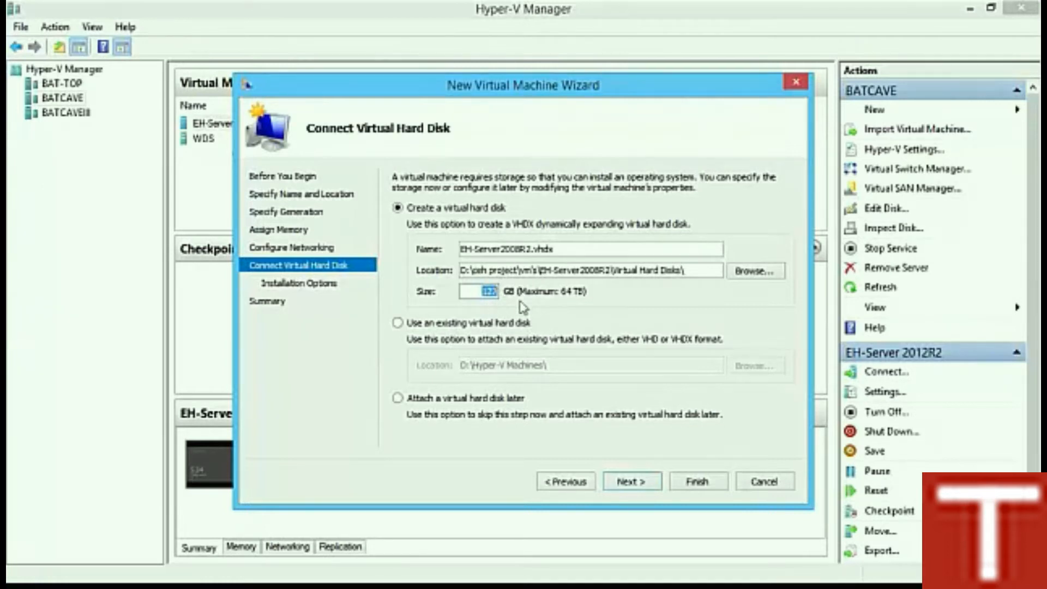
pyautogui.moveTo(562, 250); pyautogui.dragTo(443, 255)
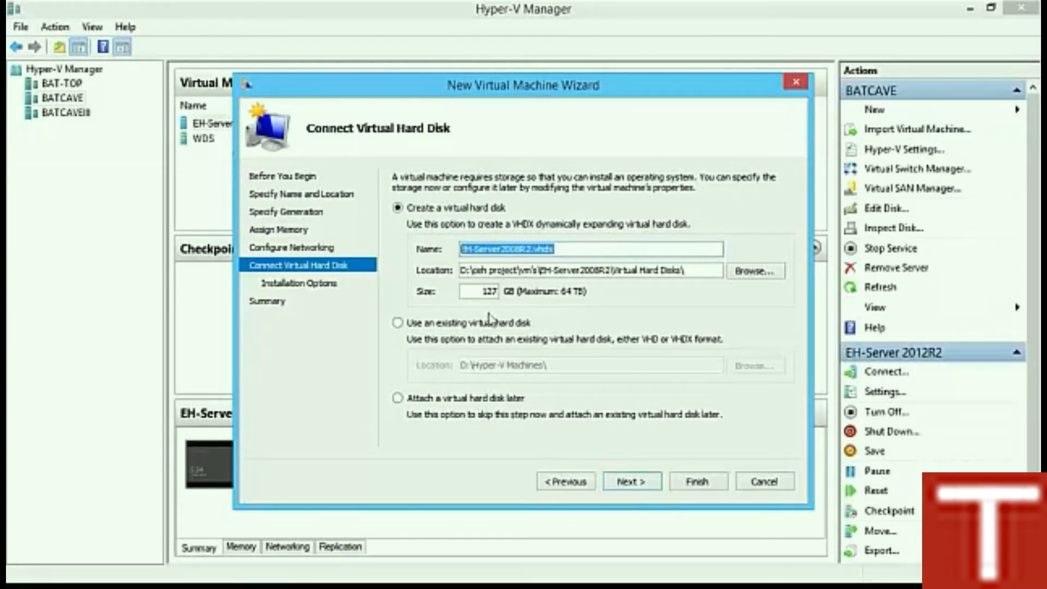
pyautogui.doubleClick(479, 293)
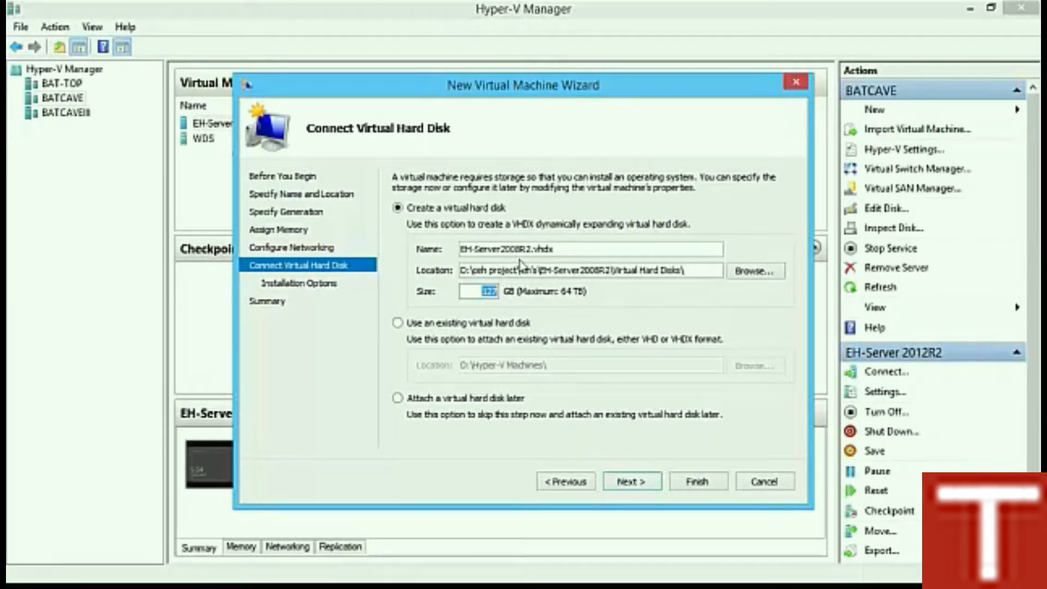
pyautogui.click(491, 291)
# Step: Install from the image file server 2008r2 trial.iso, then review the summary and create the VM
pyautogui.click(647, 487)
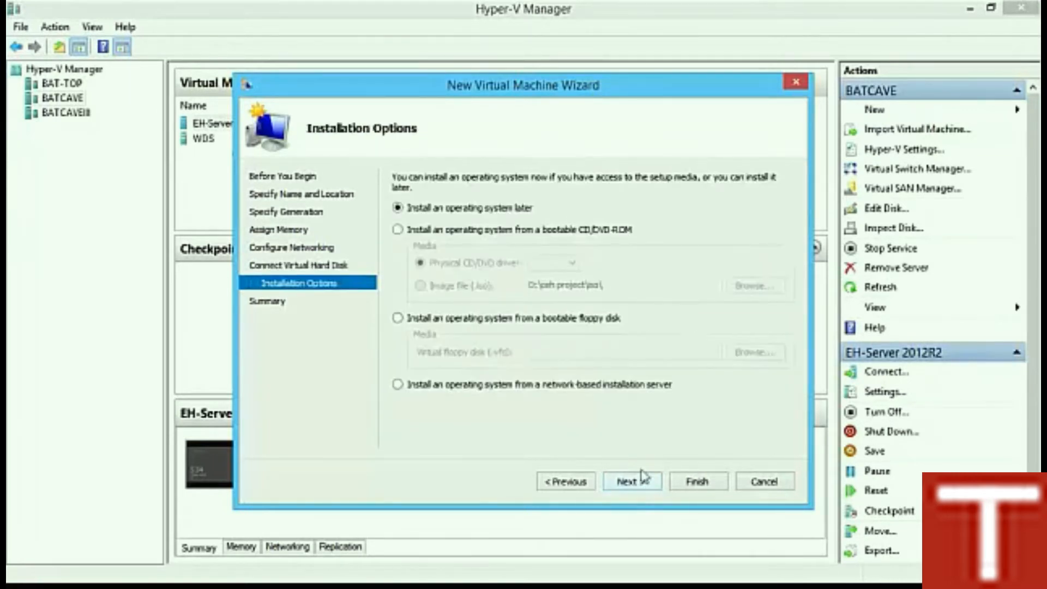
pyautogui.click(457, 231)
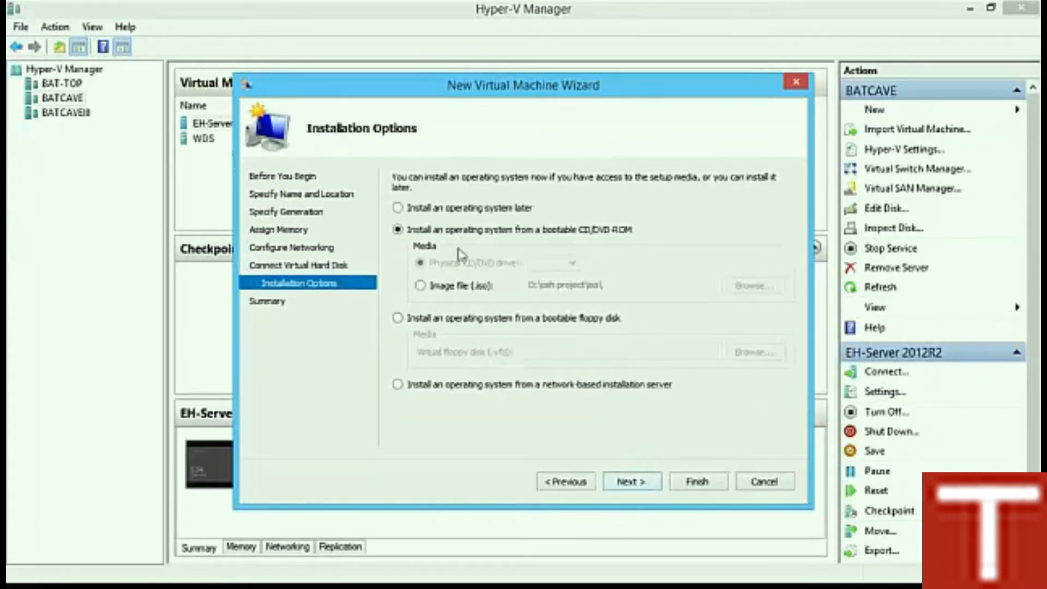
pyautogui.click(452, 286)
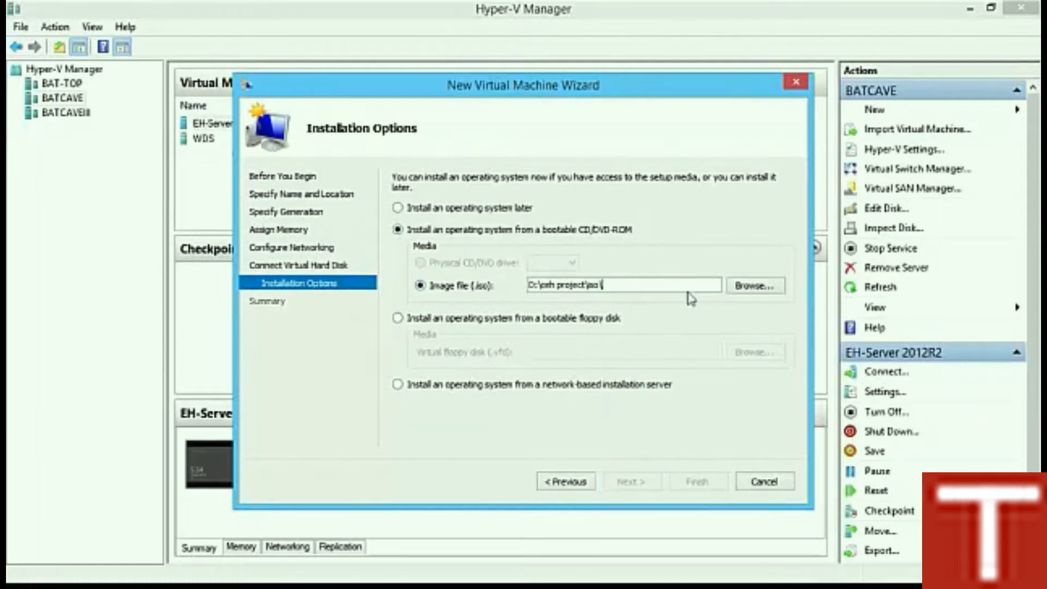
pyautogui.click(753, 288)
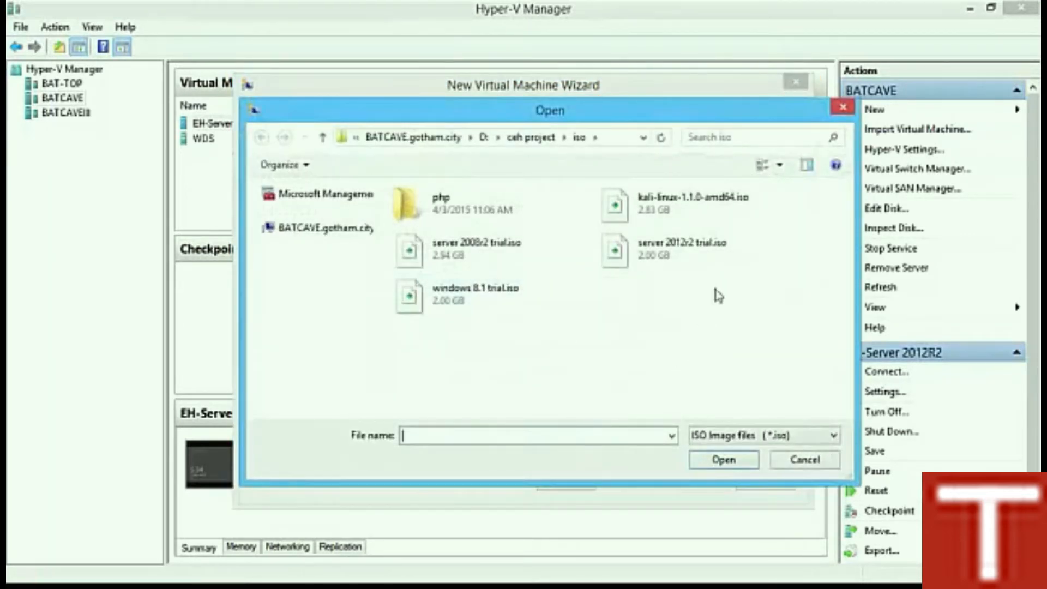
pyautogui.click(486, 254)
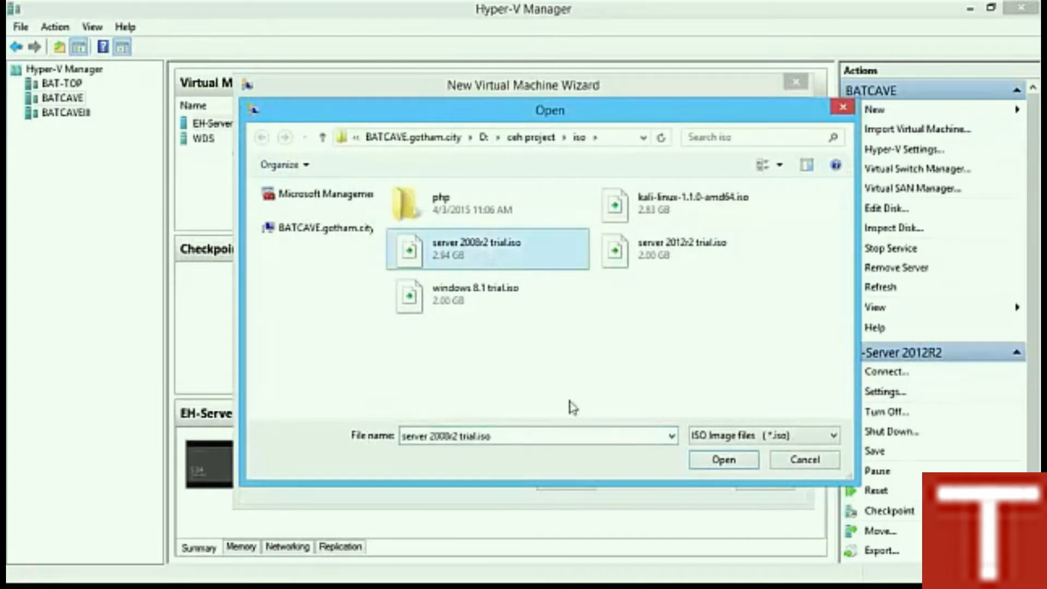
pyautogui.click(704, 460)
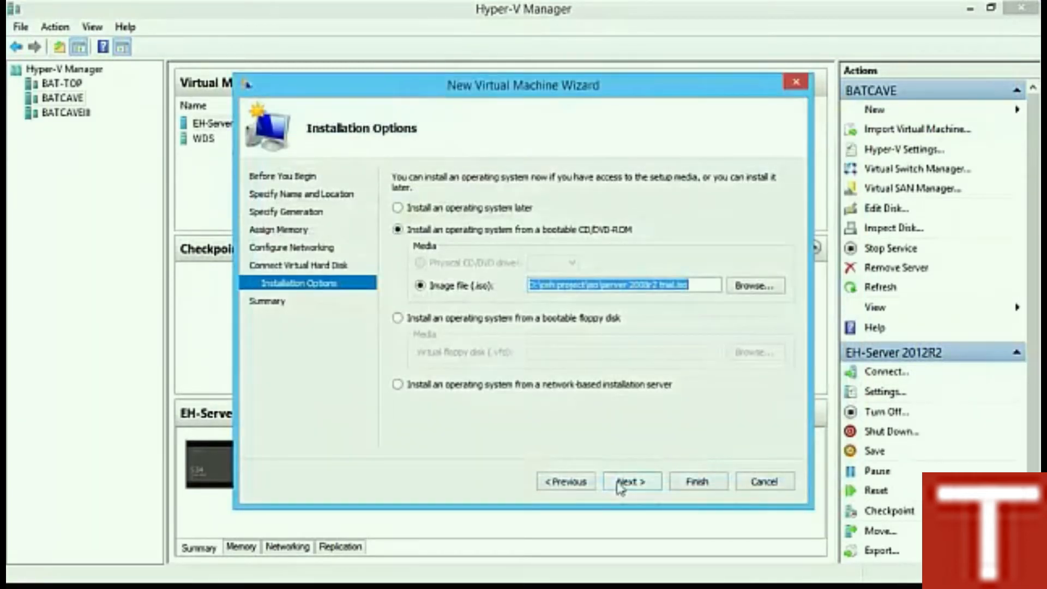
pyautogui.click(622, 482)
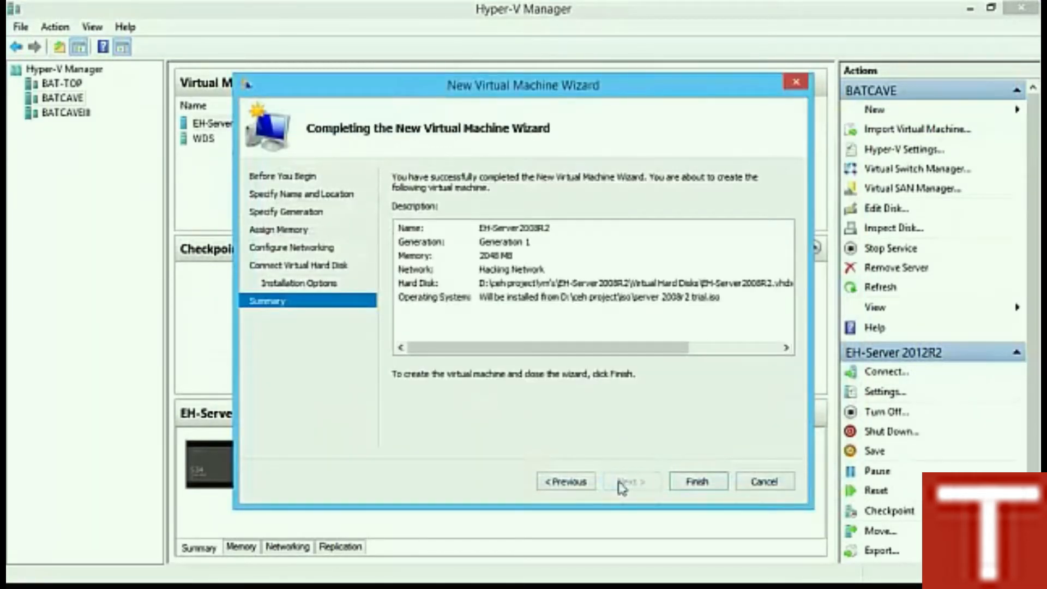
pyautogui.click(701, 488)
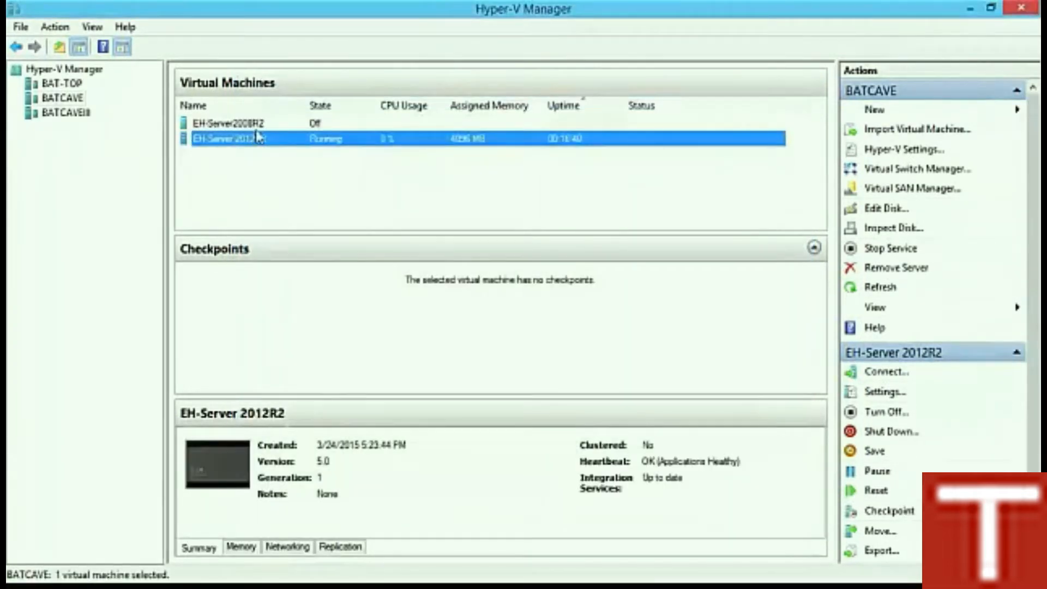
# Step: Connect to EH-Server2008R2 and start it from the connection window's Action menu
pyautogui.click(258, 130)
pyautogui.rightClick(269, 128)
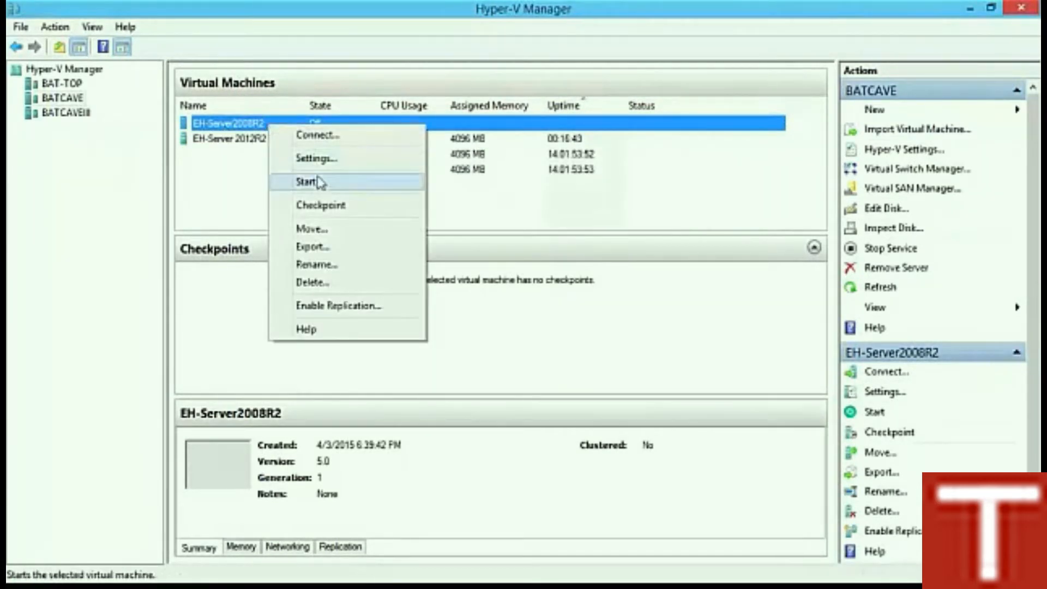
pyautogui.click(325, 141)
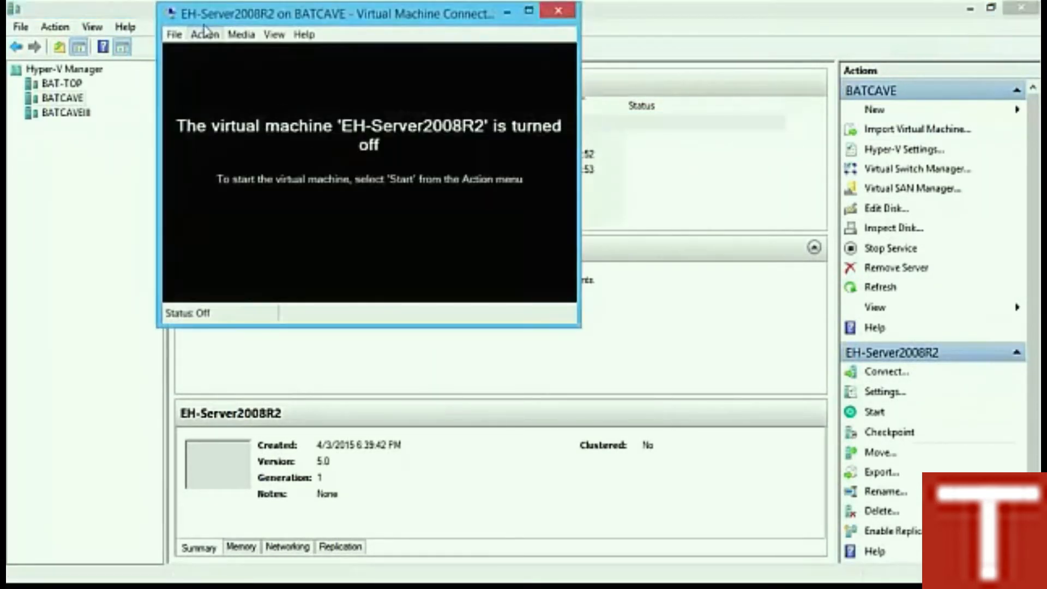
pyautogui.click(205, 35)
pyautogui.click(203, 72)
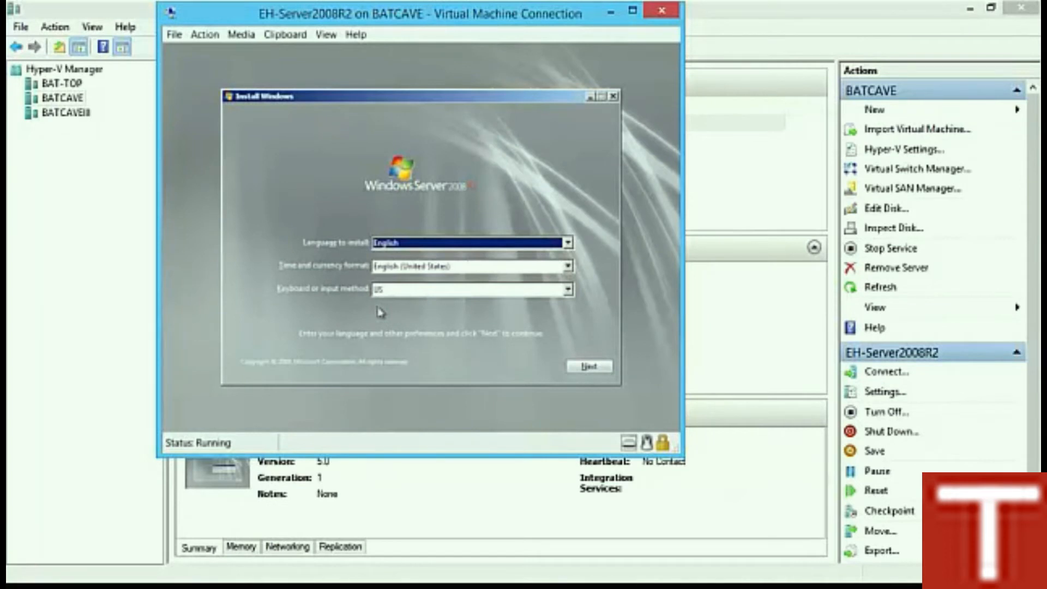
# Step: Begin setup with Windows Server 2008 R2 Standard (Full Installation) and accept the license terms
pyautogui.click(584, 370)
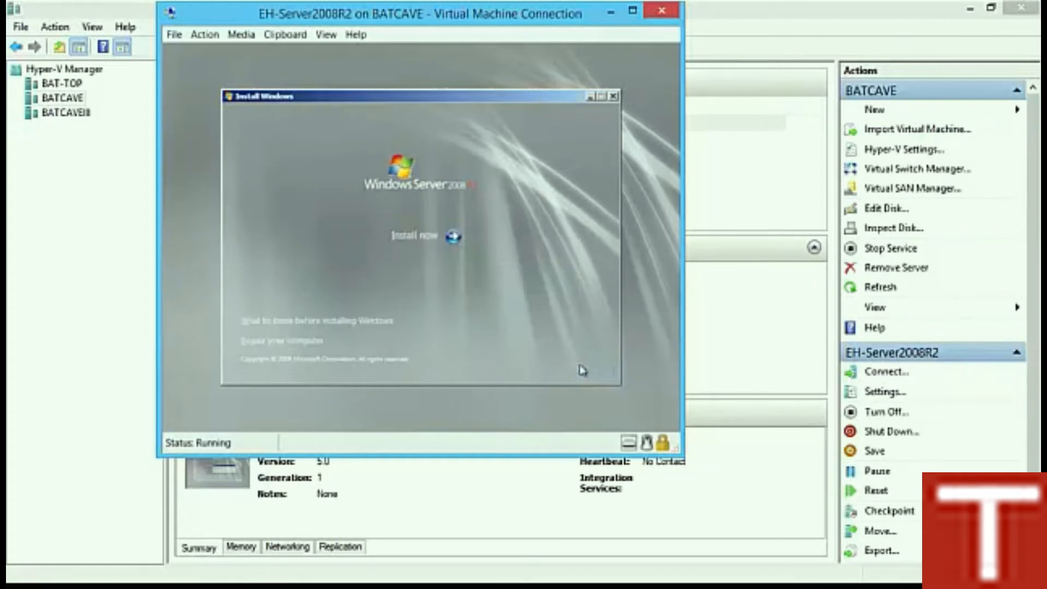
pyautogui.click(416, 237)
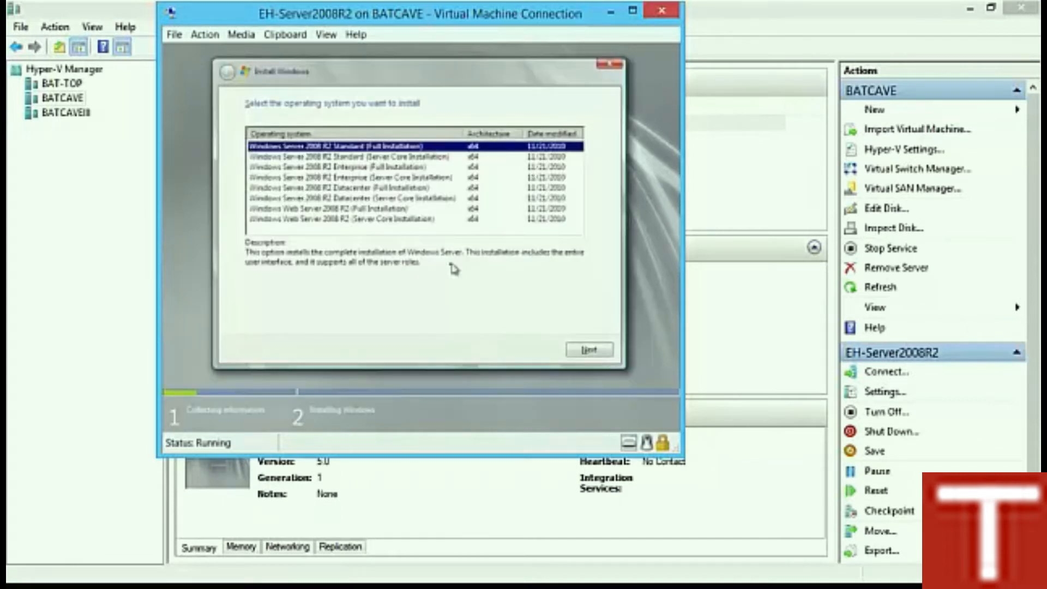
pyautogui.click(389, 158)
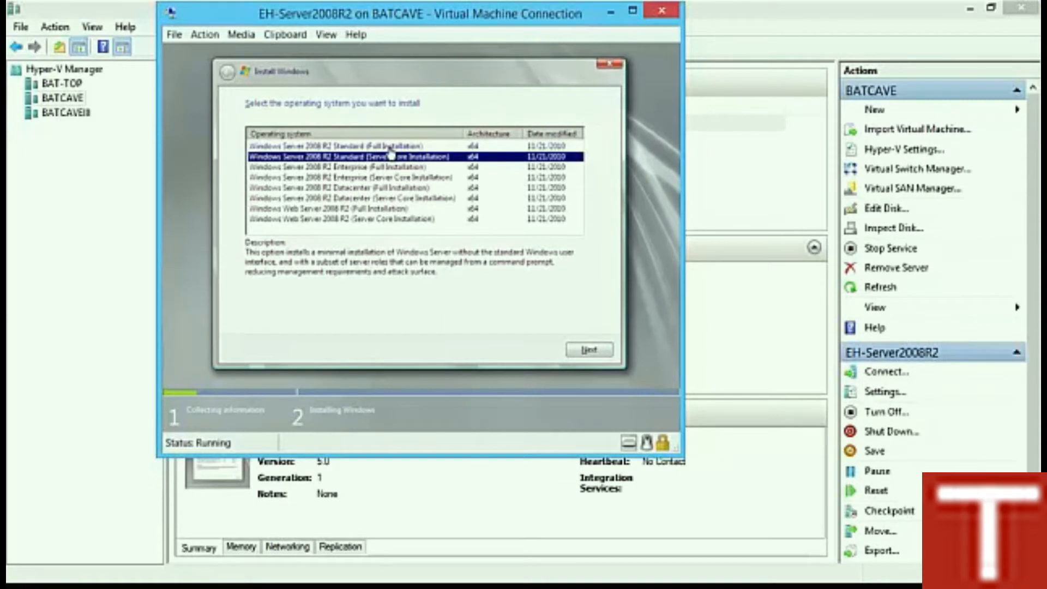
pyautogui.click(389, 146)
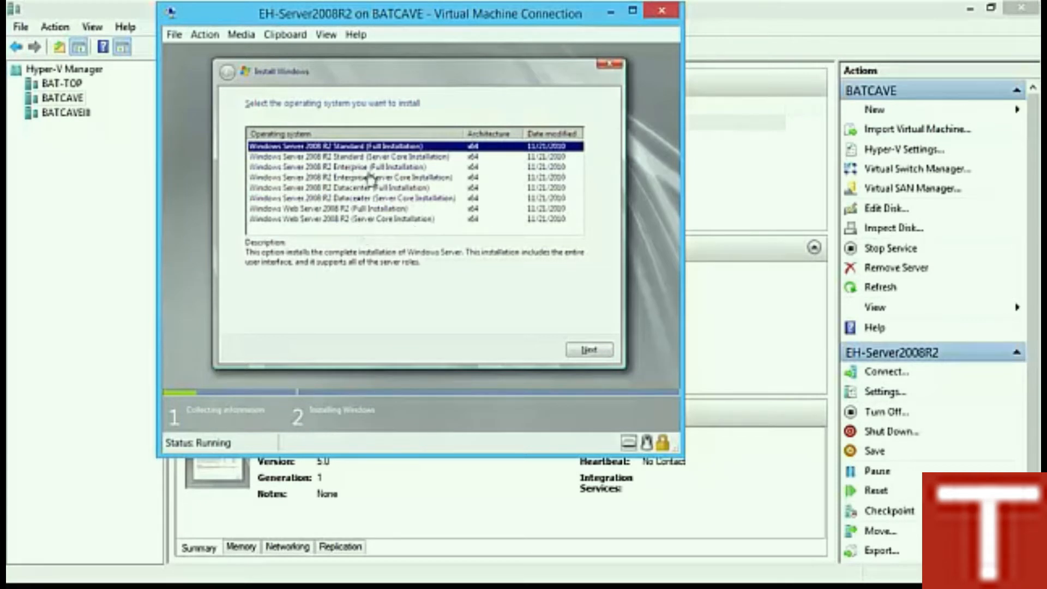
pyautogui.click(588, 352)
pyautogui.click(299, 322)
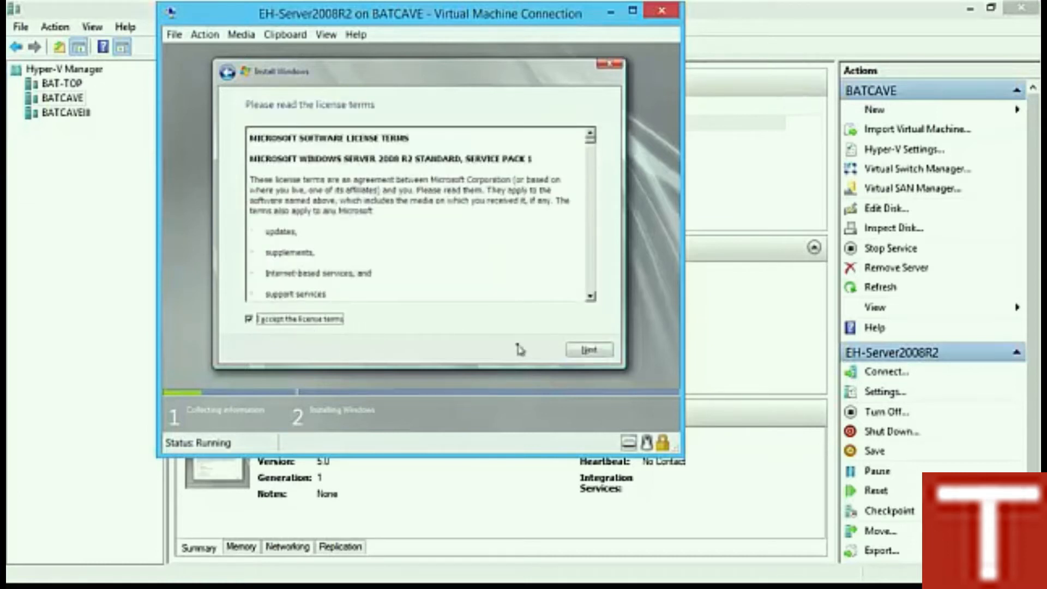
pyautogui.click(587, 352)
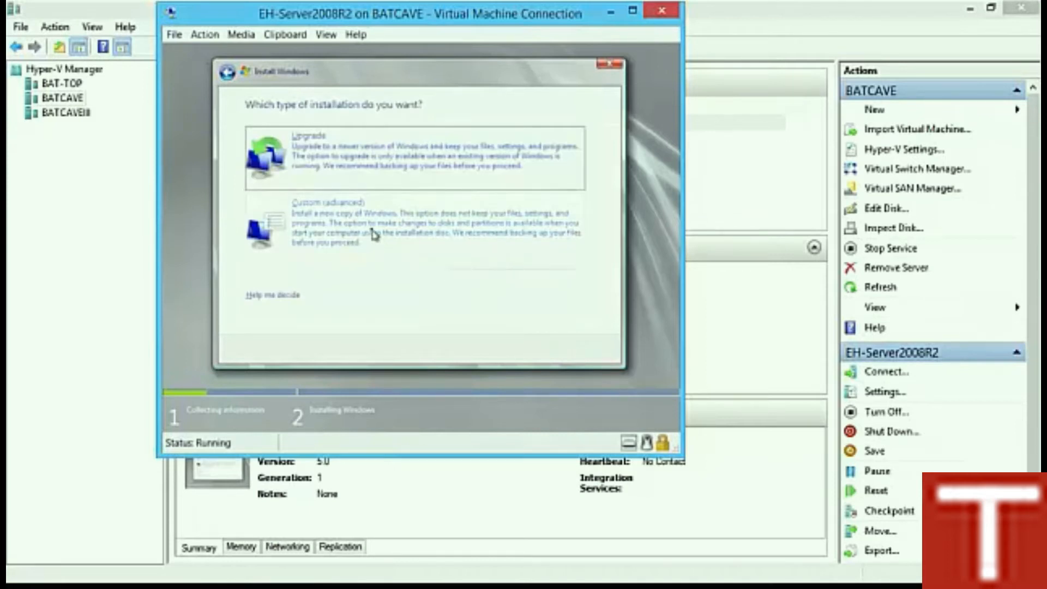
# Step: Back out of Upgrade, choose Custom (advanced) onto Disk 0 unallocated space, and restart when finished
pyautogui.click(377, 172)
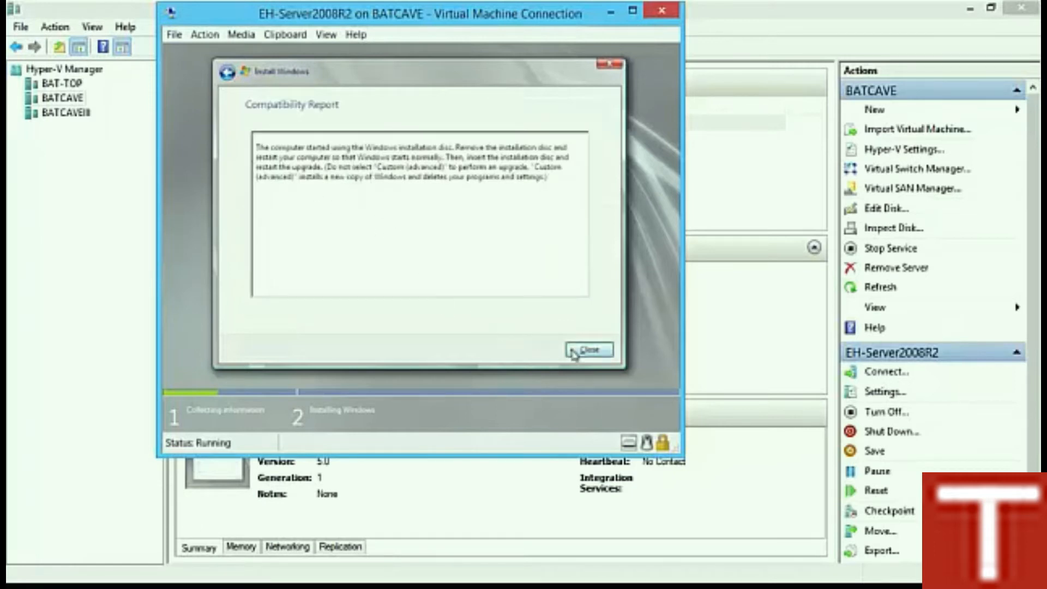
pyautogui.click(573, 351)
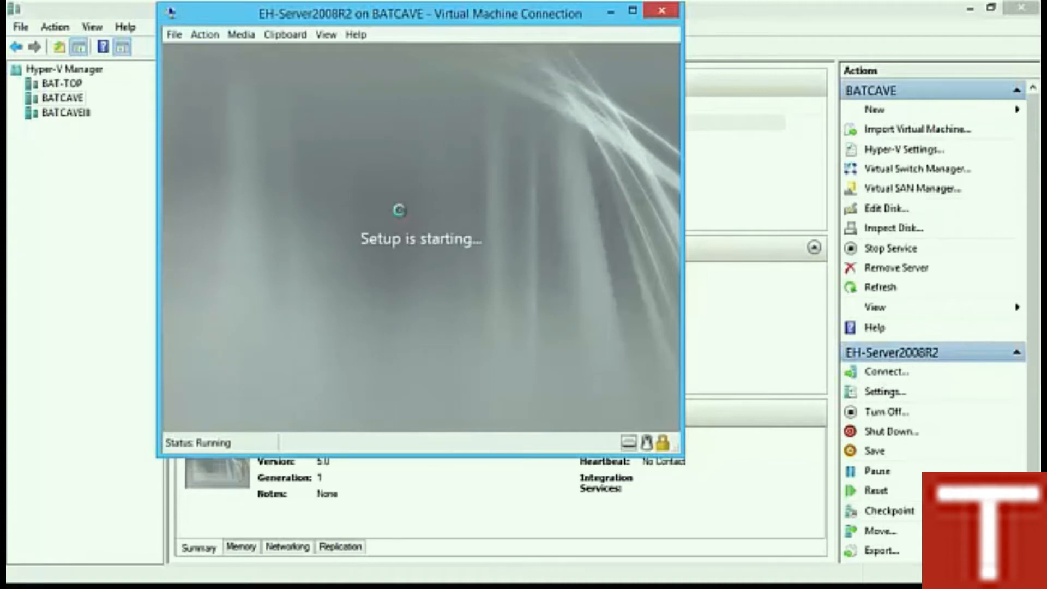
pyautogui.click(582, 349)
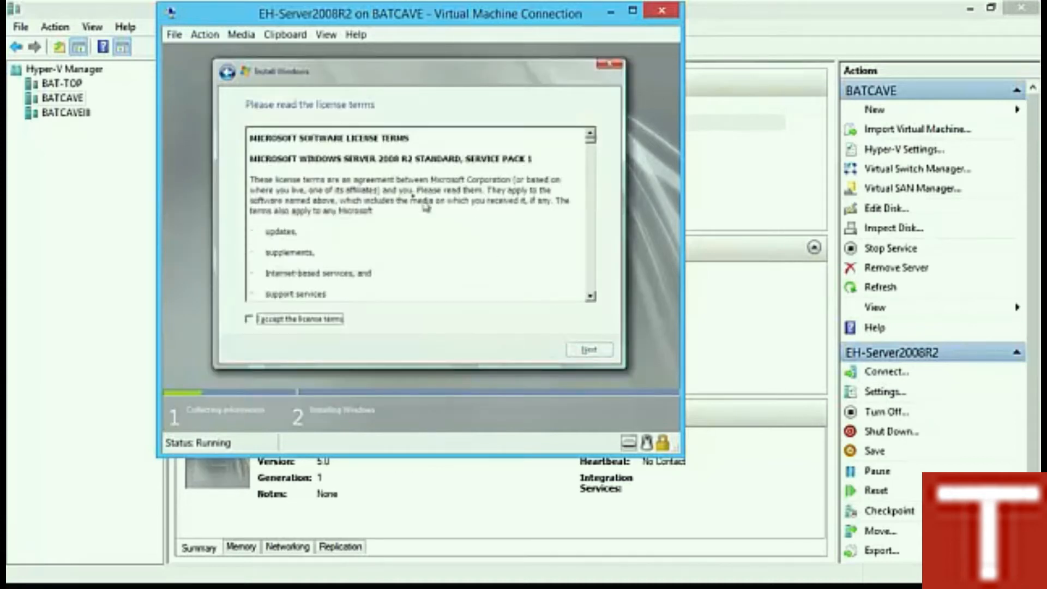
pyautogui.click(304, 320)
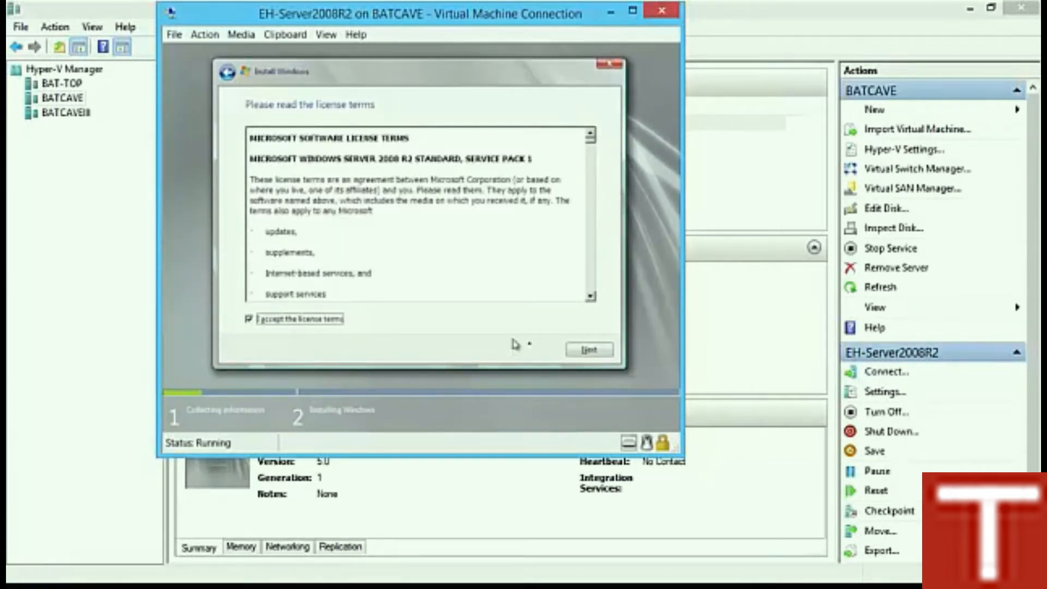
pyautogui.click(589, 349)
pyautogui.click(385, 232)
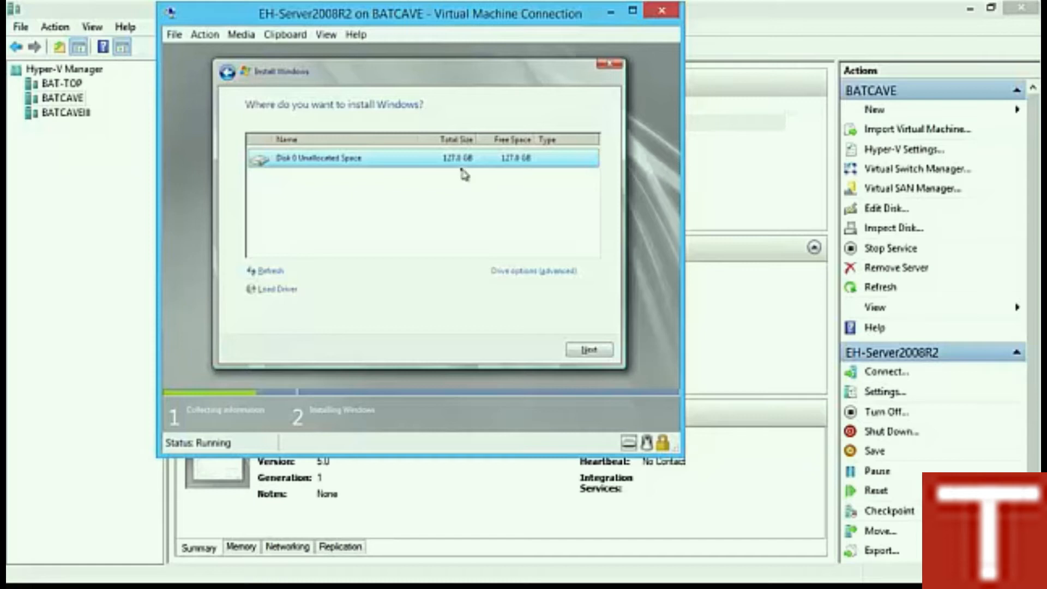
pyautogui.click(584, 350)
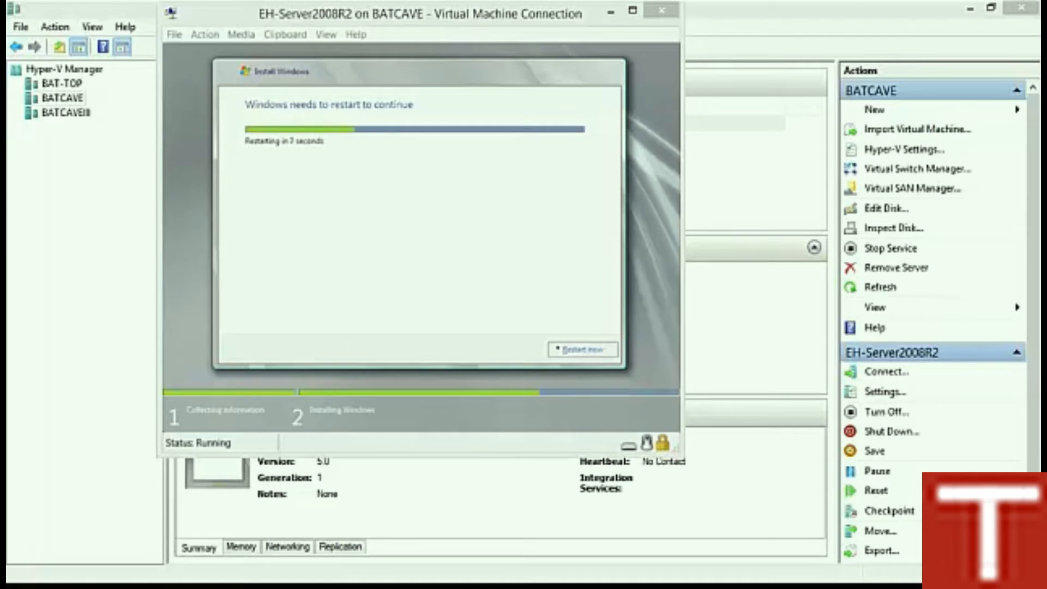
pyautogui.click(558, 349)
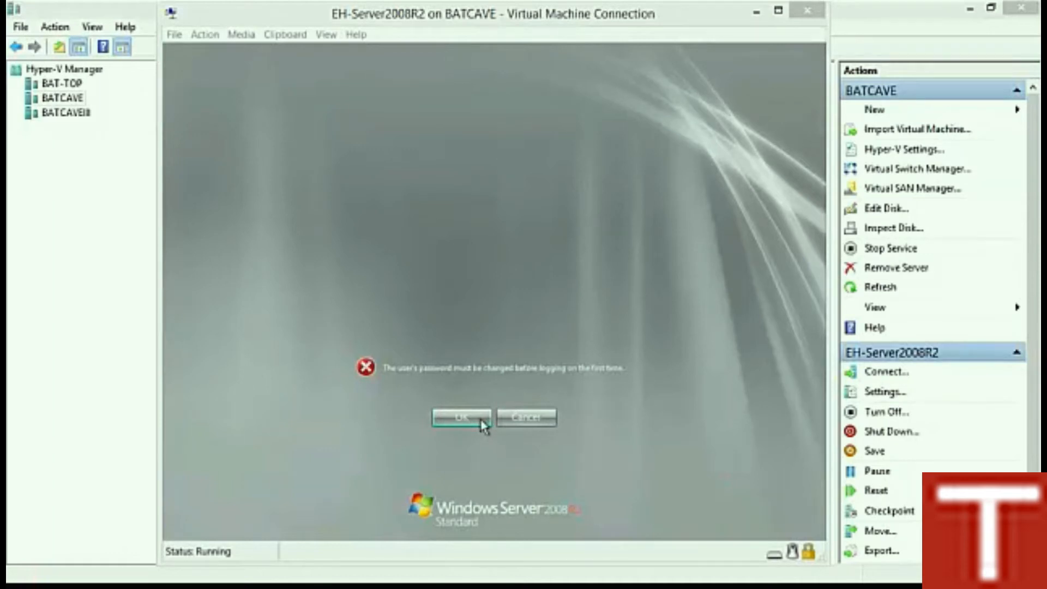
# Step: Acknowledge that the Administrator password must be changed at first logon
pyautogui.click(482, 422)
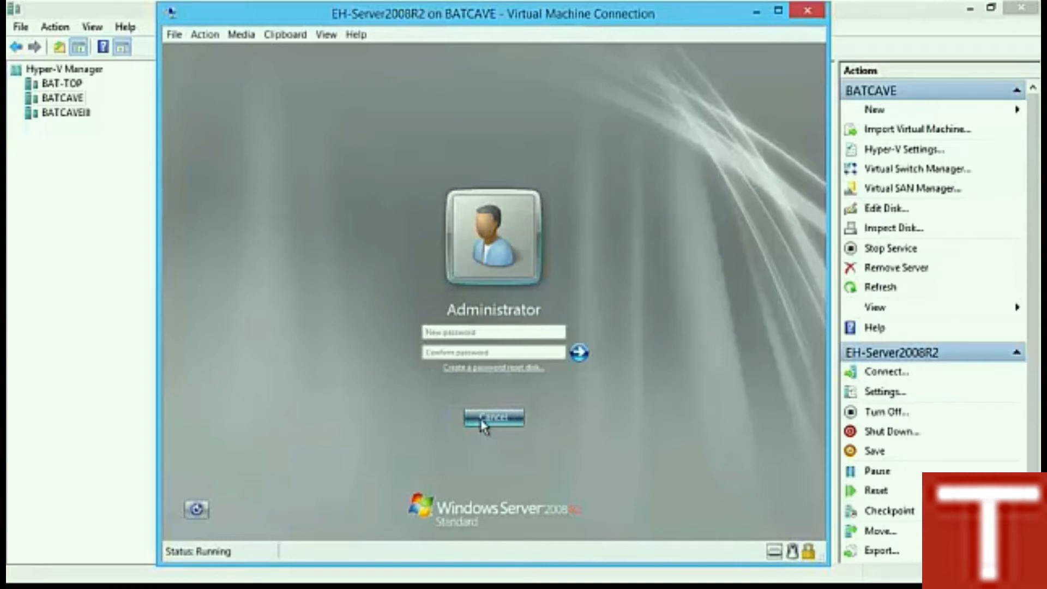
# Step: Enter and confirm a new Administrator password, submit it, and log in
pyautogui.write('Pa$$w0rd!')
pyautogui.press('Tab')
pyautogui.write('Pa')
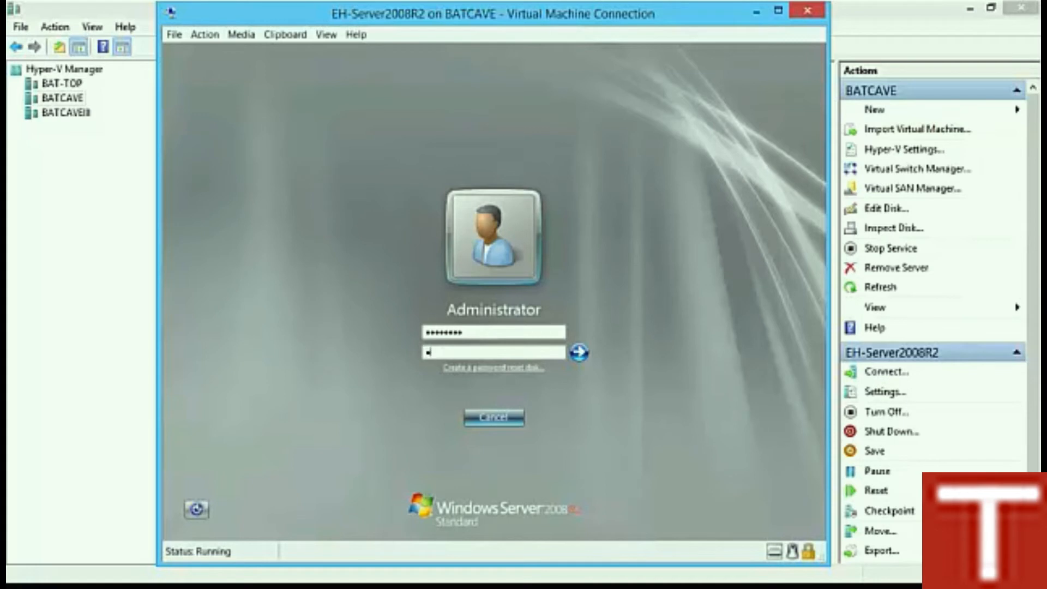
pyautogui.write('$$w0rd!')
pyautogui.click(579, 352)
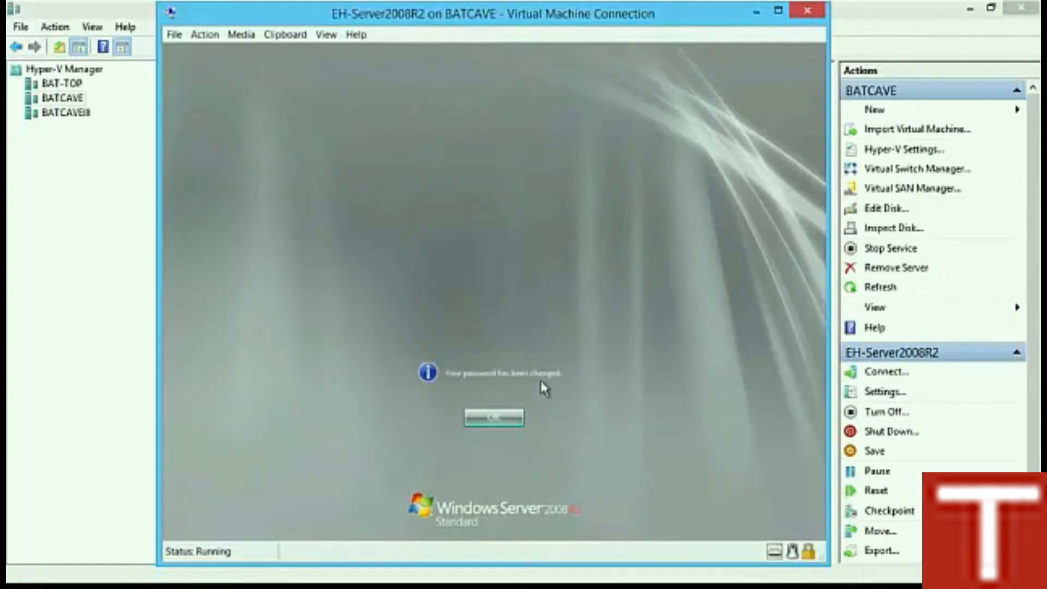
pyautogui.click(502, 419)
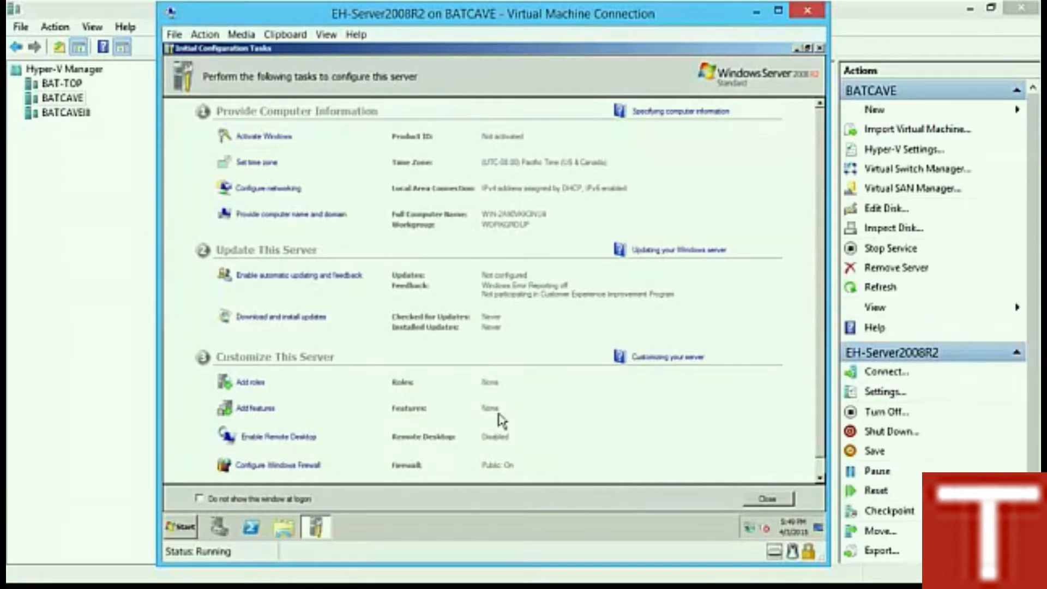
# Step: Change the time zone to (UTC-07:00) Mountain Time (US & Canada), then open Configure networking
pyautogui.click(272, 147)
pyautogui.click(264, 165)
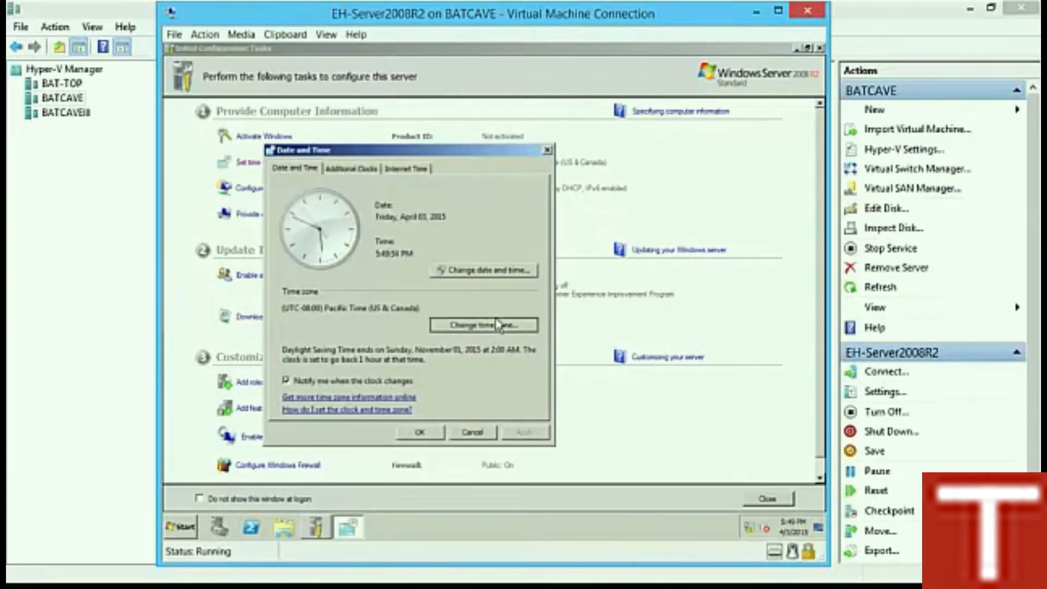
pyautogui.click(499, 324)
pyautogui.click(402, 217)
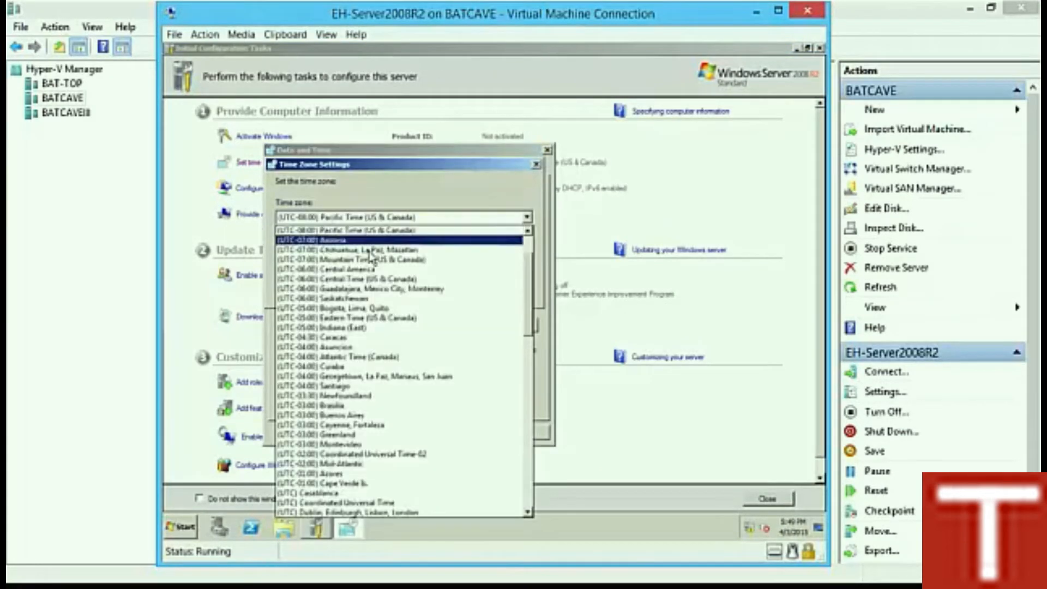
pyautogui.click(373, 259)
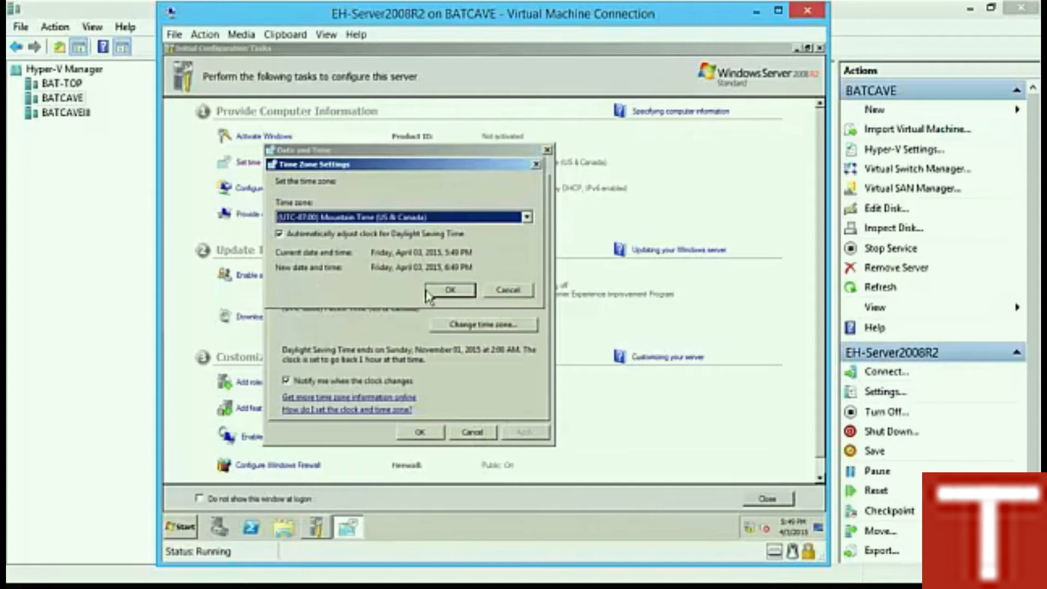
pyautogui.click(443, 291)
pyautogui.click(432, 433)
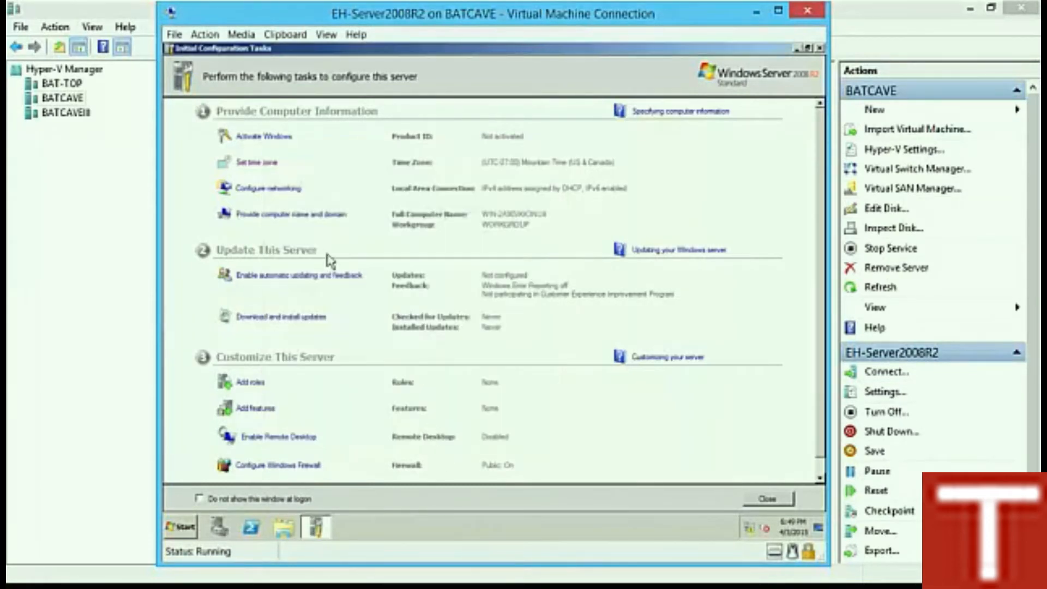
pyautogui.click(281, 191)
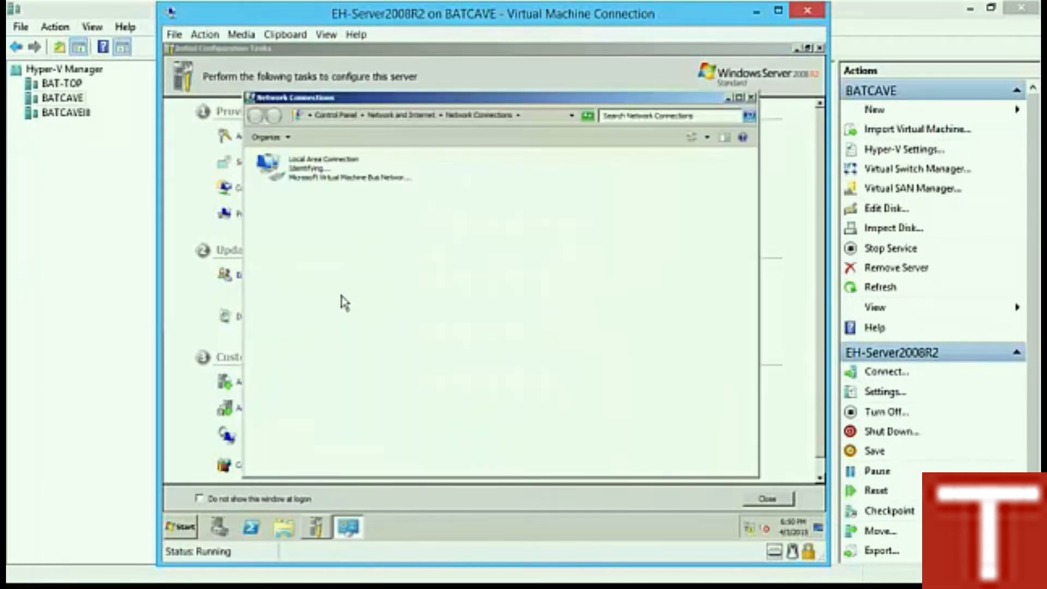
# Step: Open Local Area Connection's IPv4 properties and switch to a manually assigned IP address
pyautogui.rightClick(307, 170)
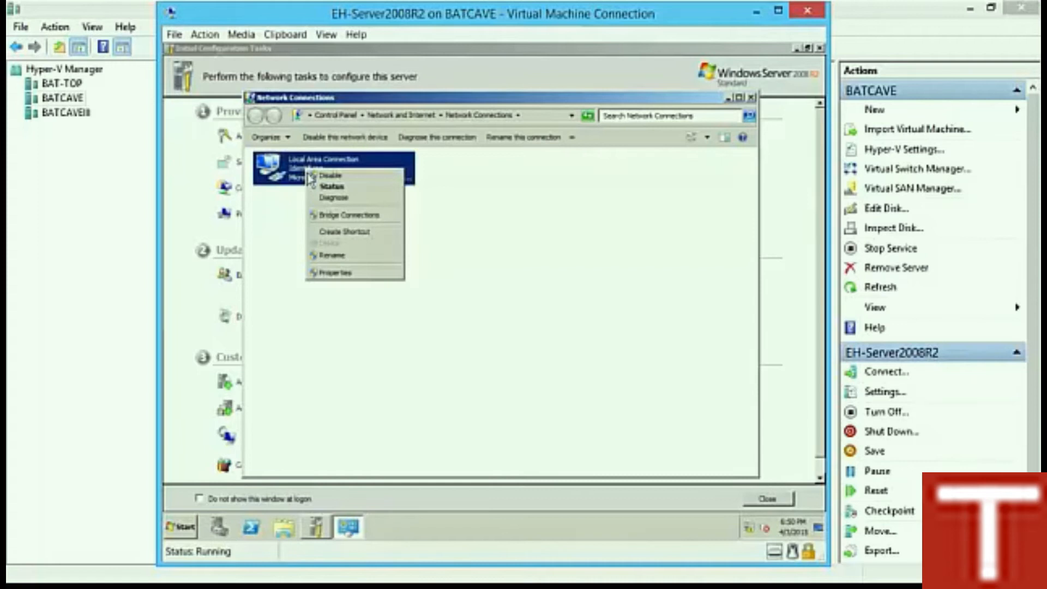
pyautogui.click(343, 273)
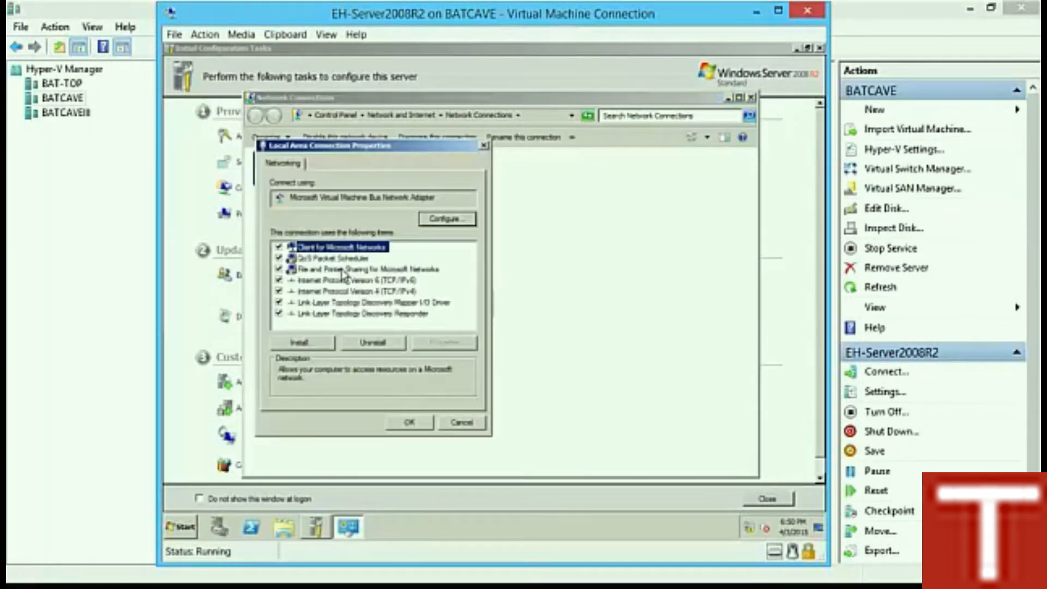
pyautogui.doubleClick(388, 292)
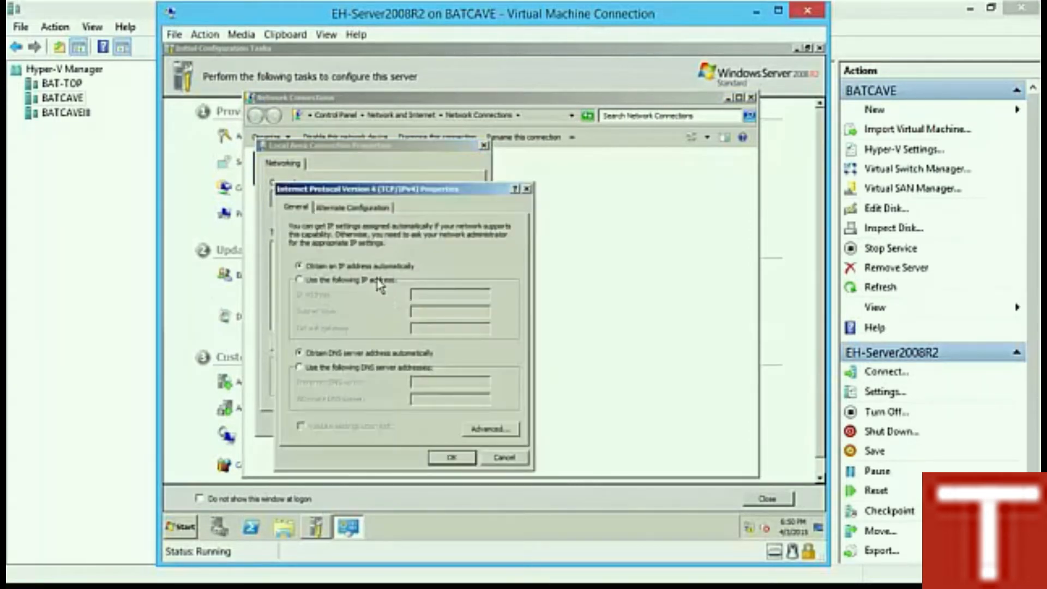
pyautogui.click(381, 282)
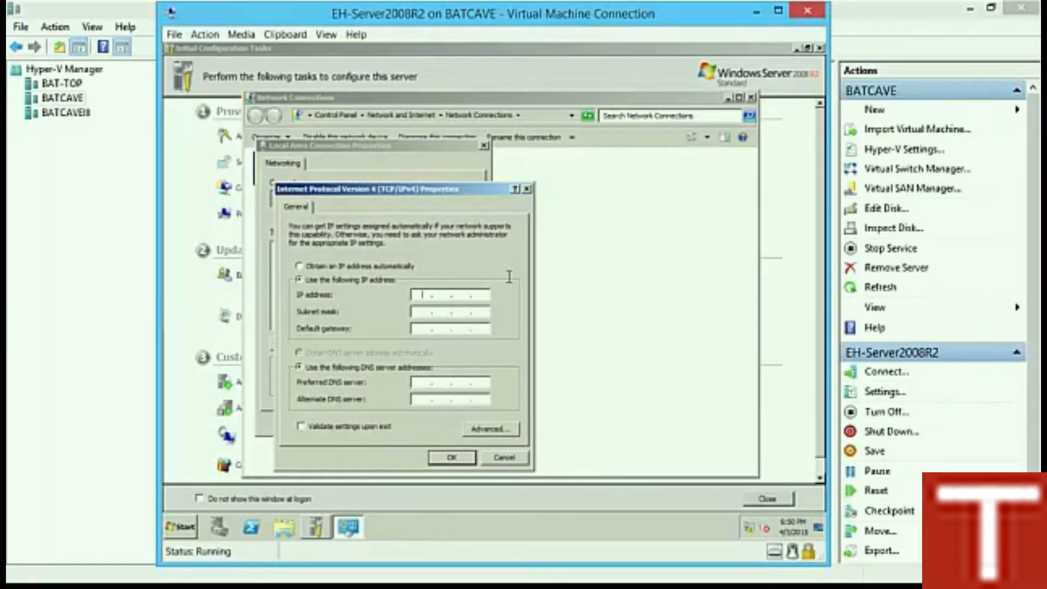
# Step: Enter IP 192.168.0.15, default mask 255.255.255.0, DNS 192.168.0.10, and save
pyautogui.write('192 . 168 . 0 . 15')
pyautogui.press('Tab')
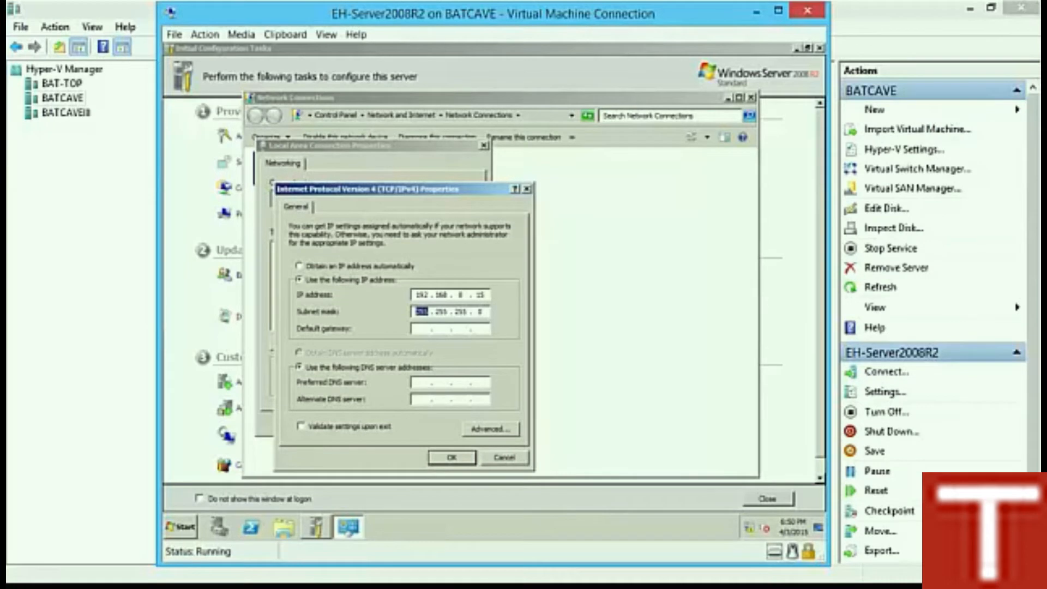
pyautogui.press('Tab')
pyautogui.press('Tab')
pyautogui.write('192 . 168 . 0 . 10')
pyautogui.click(448, 458)
pyautogui.click(409, 422)
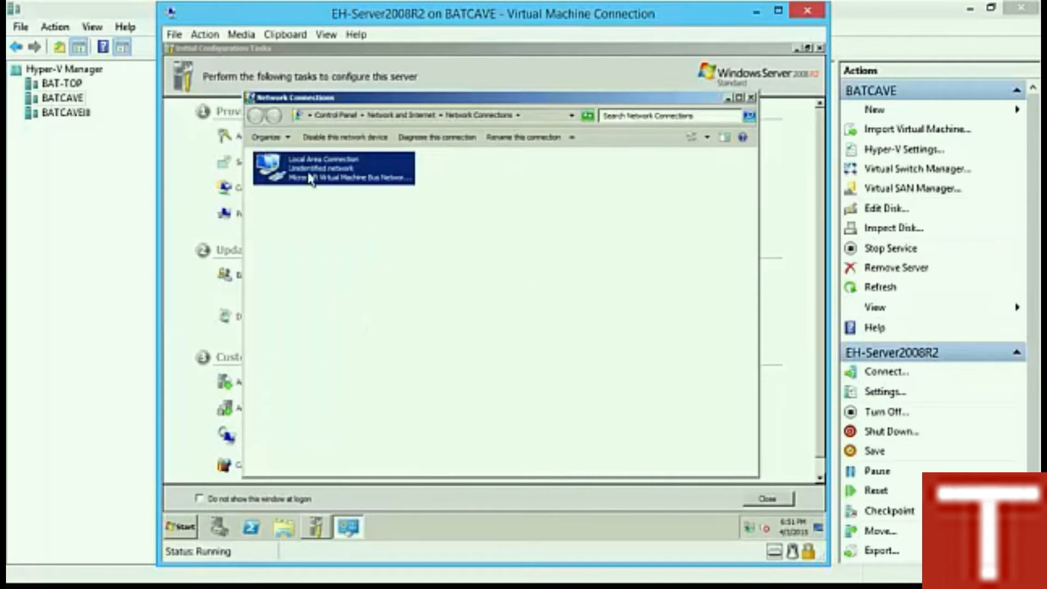
pyautogui.click(752, 97)
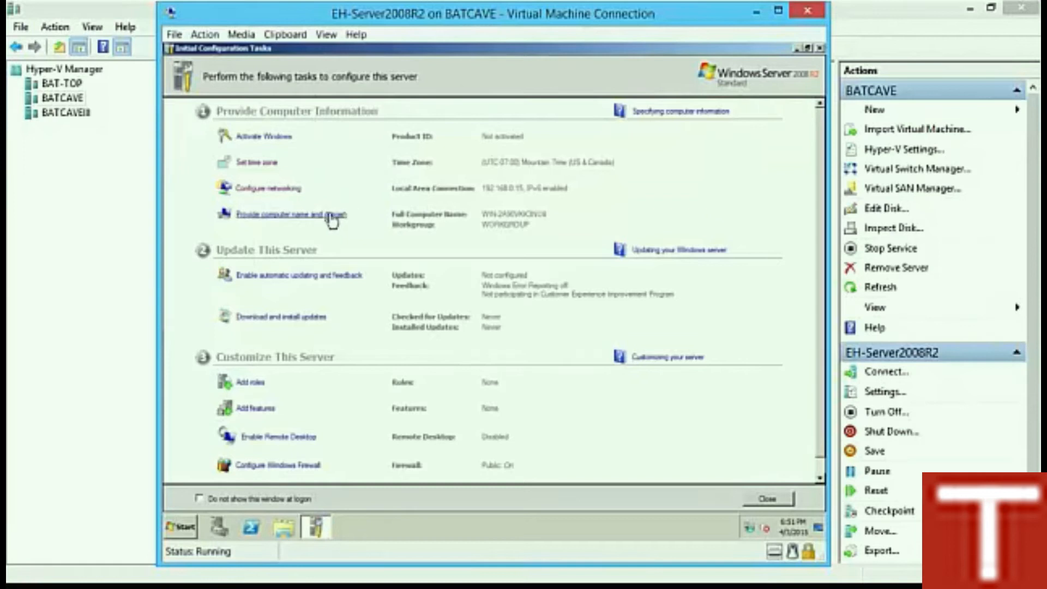
# Step: Replace the guest's computer name with Server2008R2 in the Computer Name/Domain Changes dialog
pyautogui.click(273, 217)
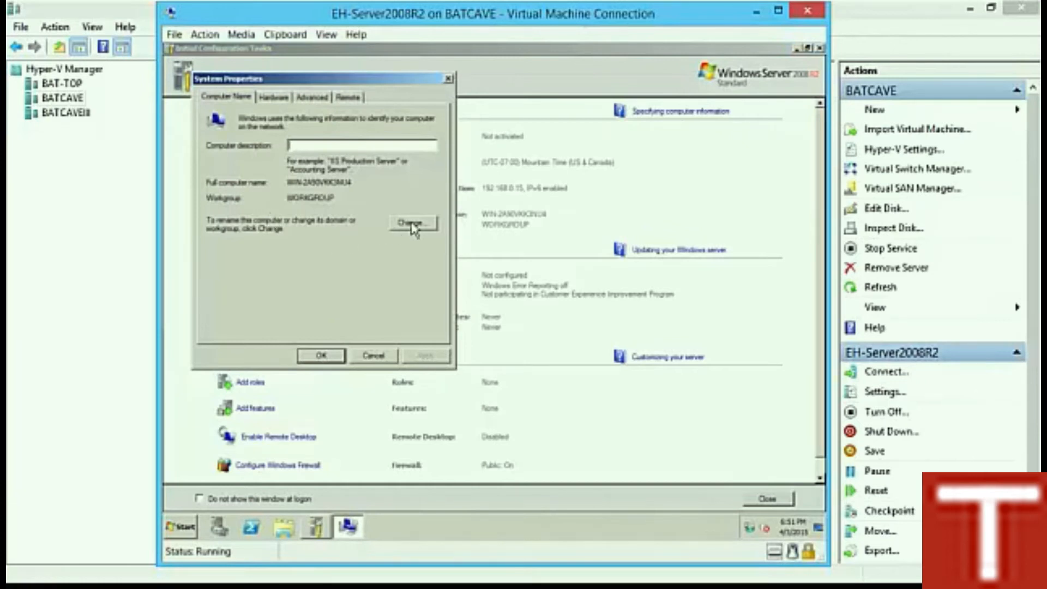
pyautogui.click(413, 225)
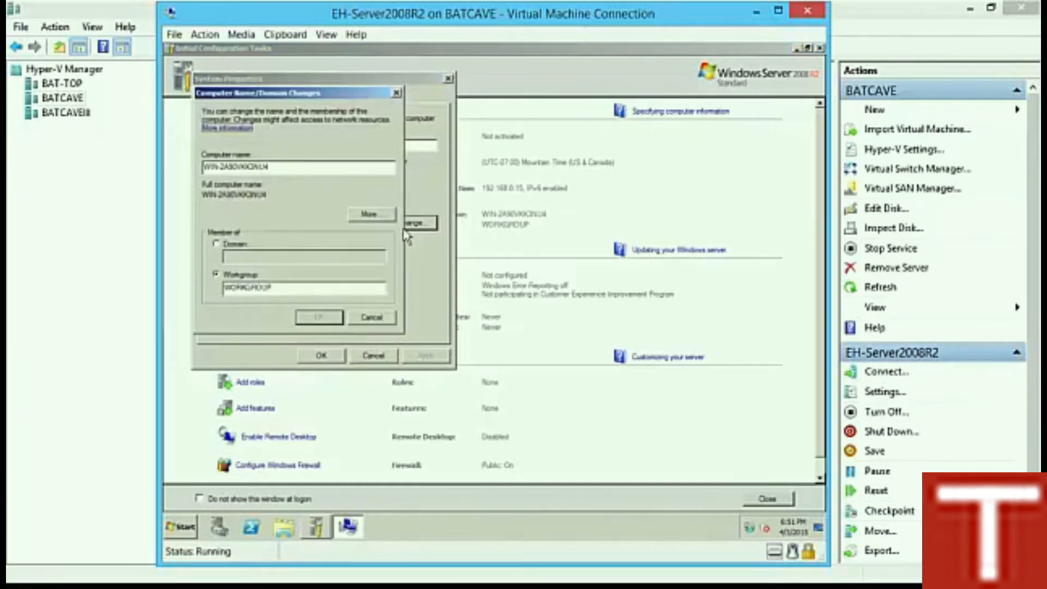
pyautogui.doubleClick(302, 168)
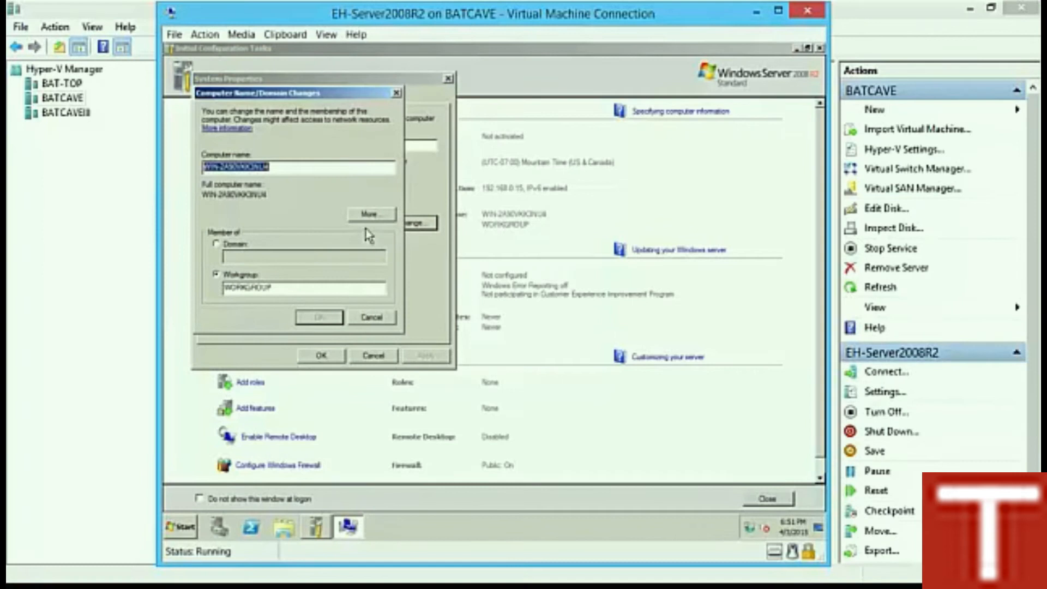
pyautogui.click(343, 168)
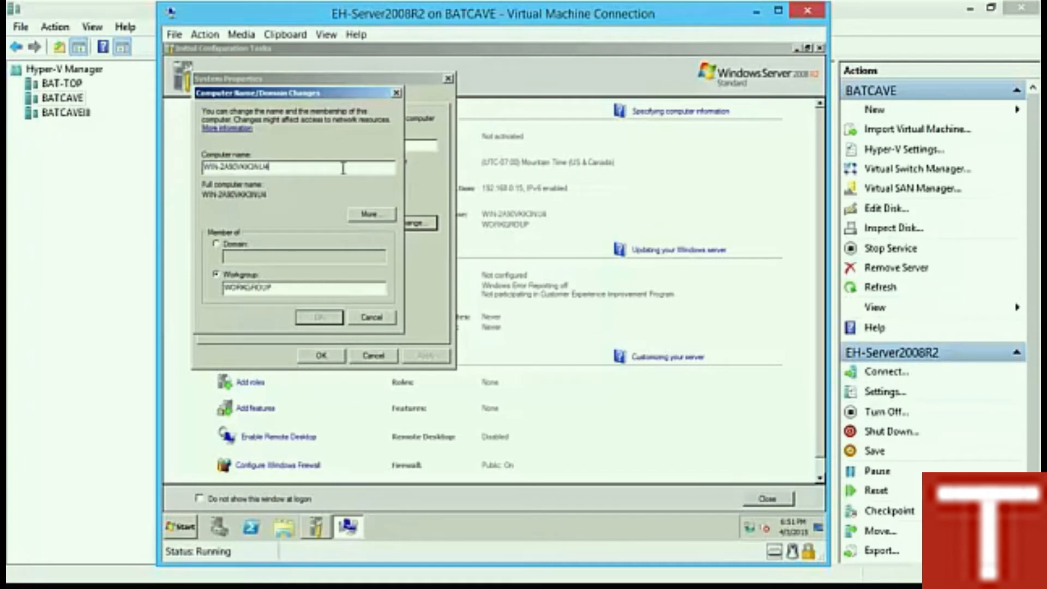
pyautogui.moveTo(270, 166); pyautogui.dragTo(176, 167)
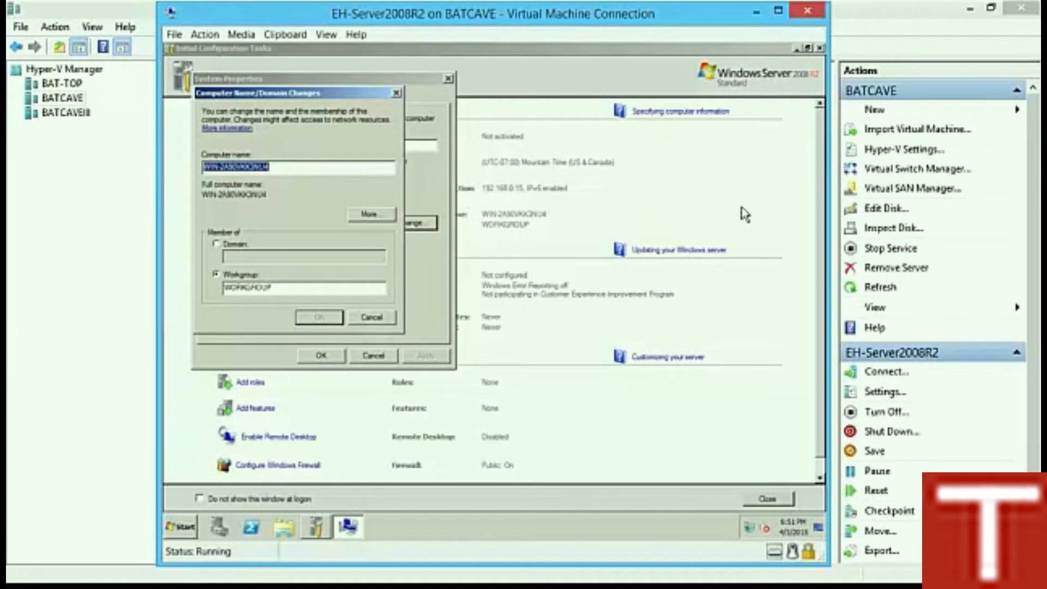
pyautogui.write('Server2008R2')
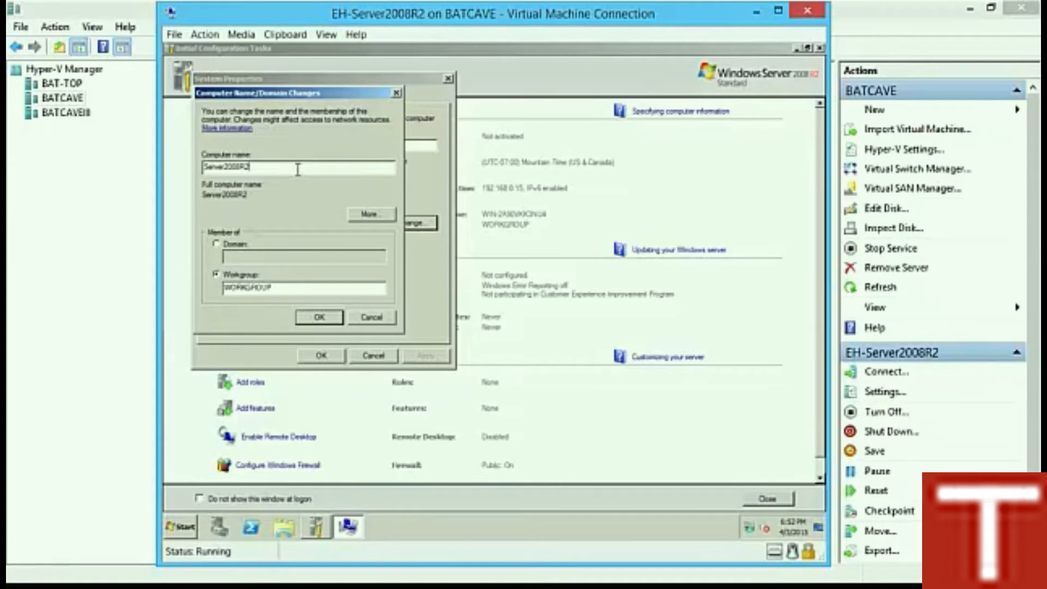
# Step: Confirm the name change, close System Properties, and choose Restart Later
pyautogui.click(320, 317)
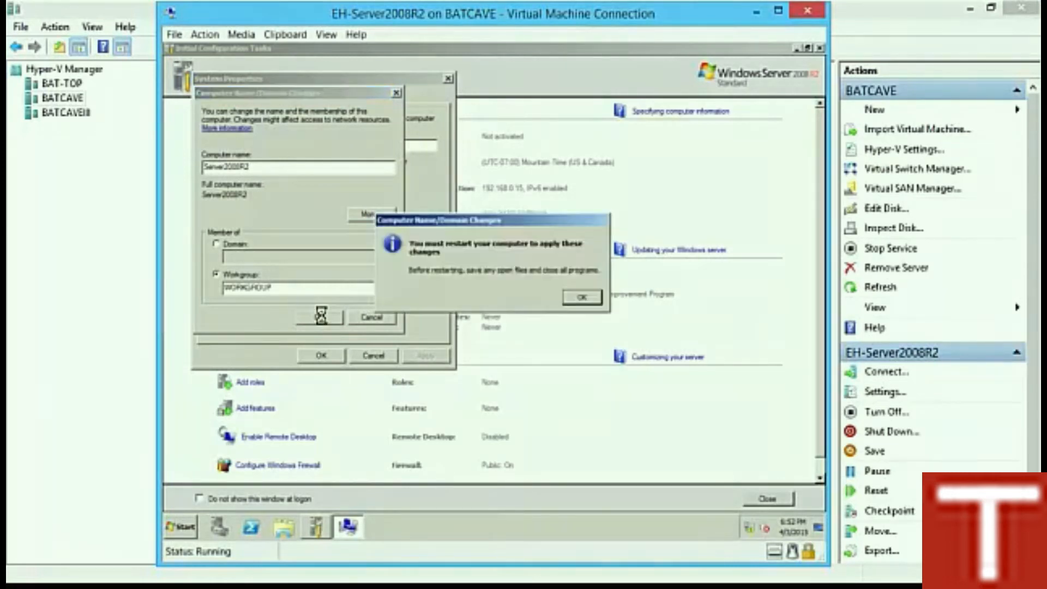
pyautogui.click(569, 300)
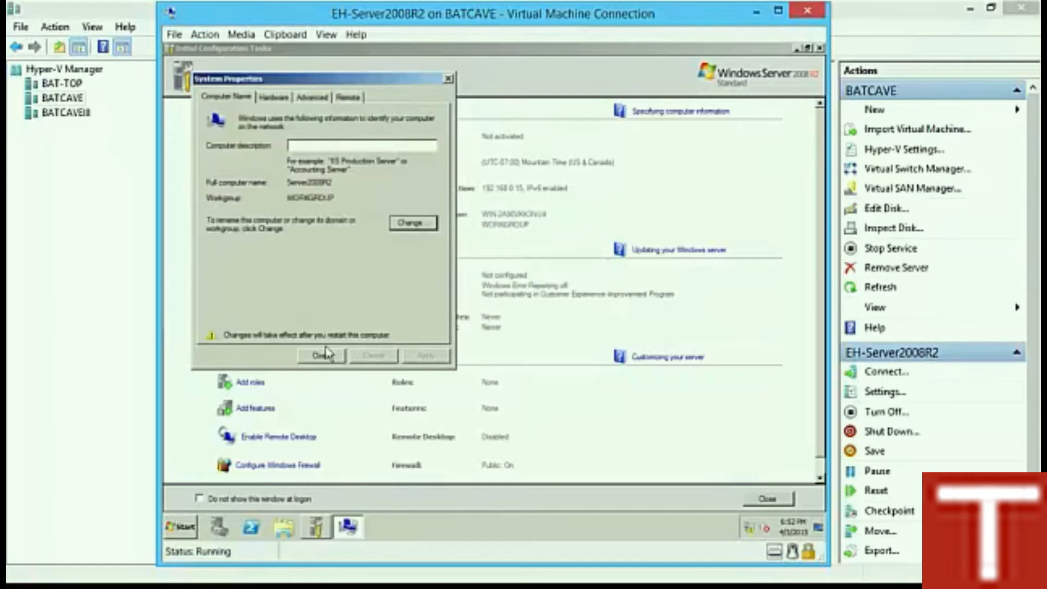
pyautogui.click(322, 355)
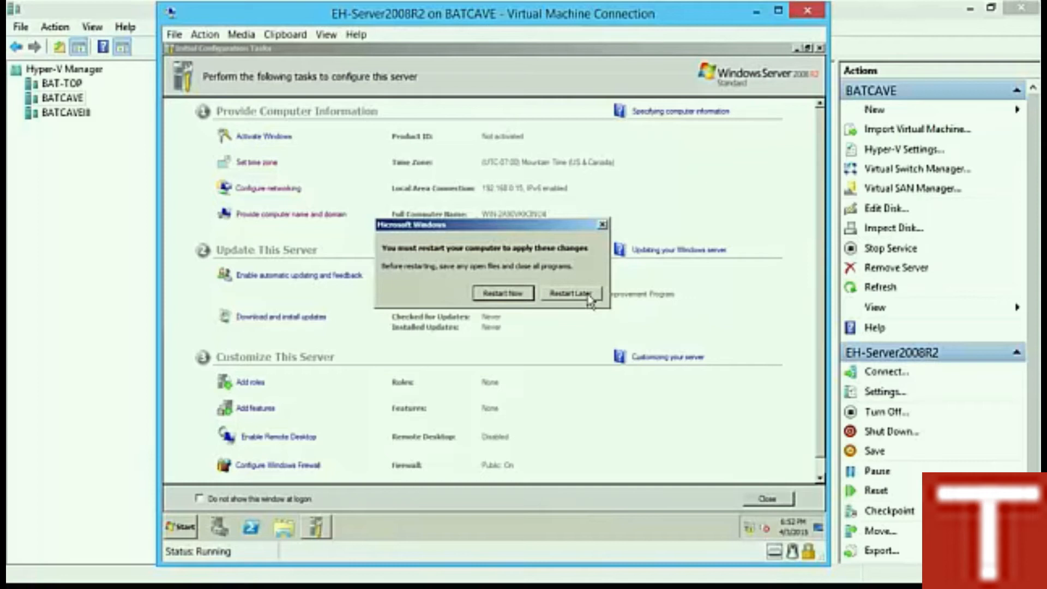
pyautogui.click(570, 293)
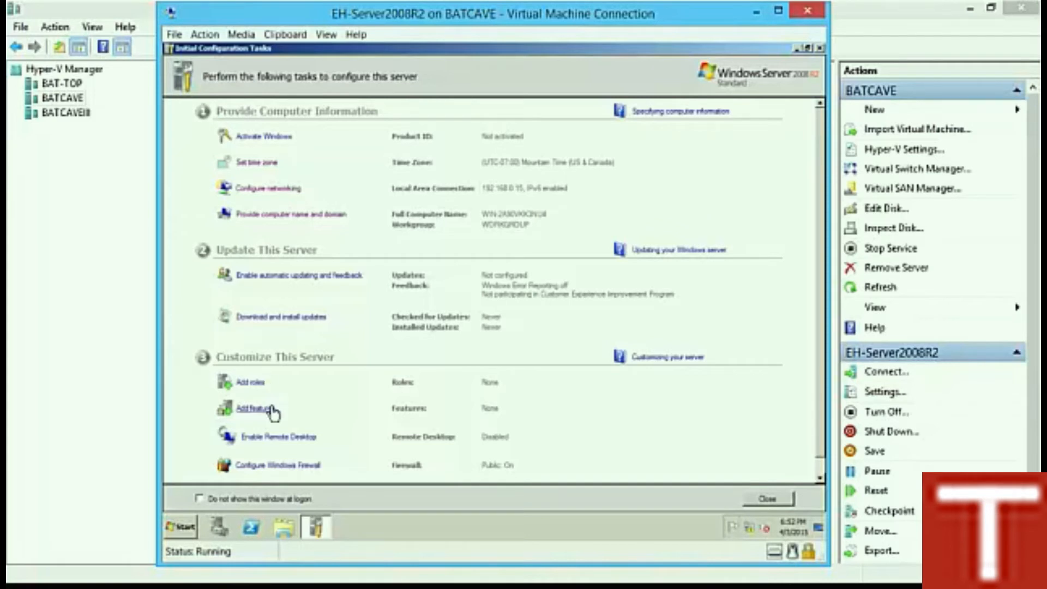
# Step: Turn Windows Firewall off for private and public networks, then close Initial Configuration Tasks
pyautogui.click(292, 467)
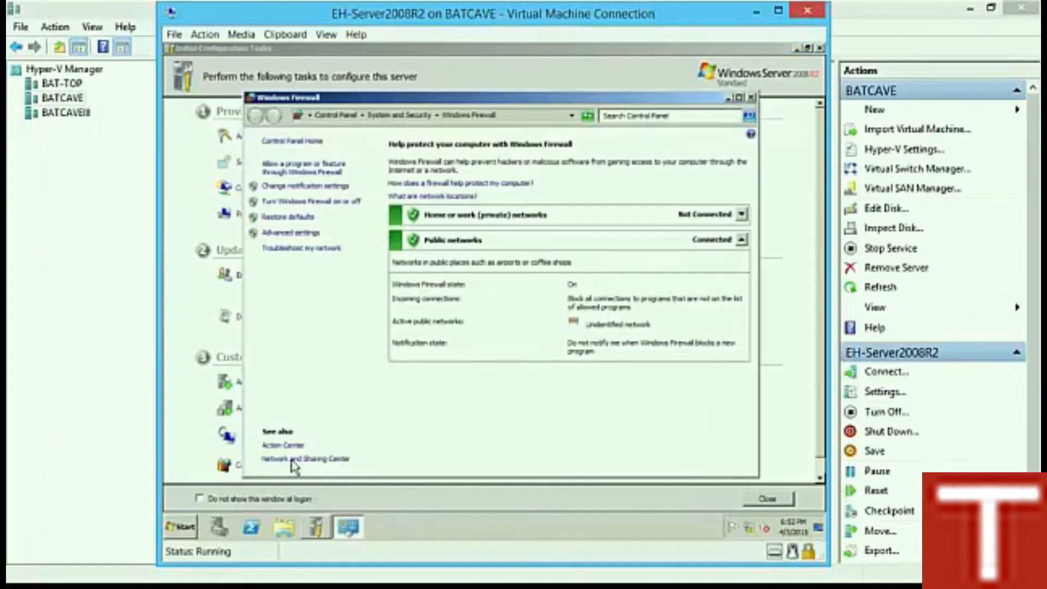
pyautogui.click(292, 202)
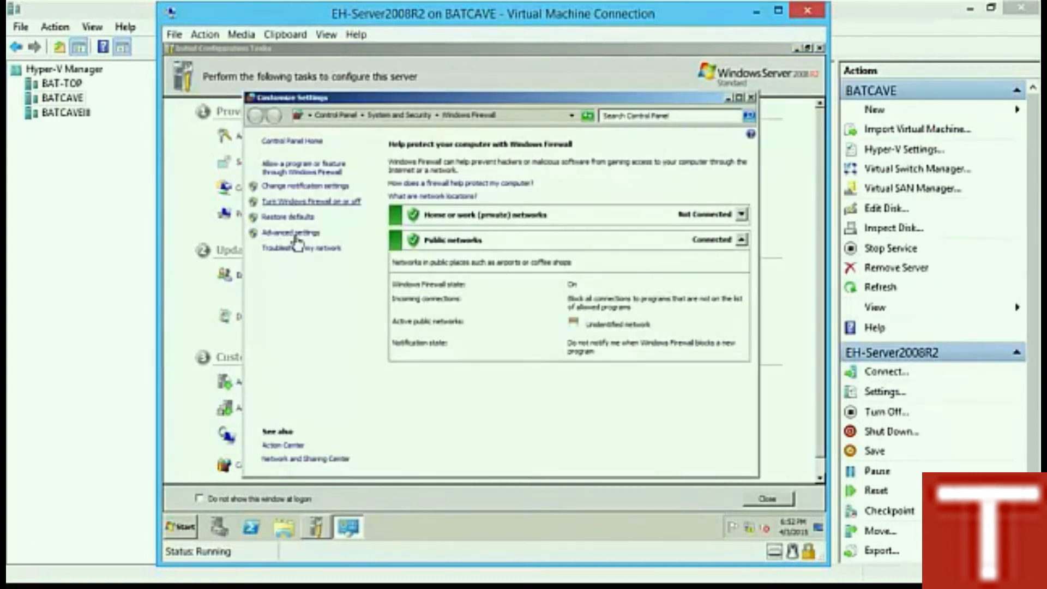
pyautogui.click(366, 250)
pyautogui.click(353, 337)
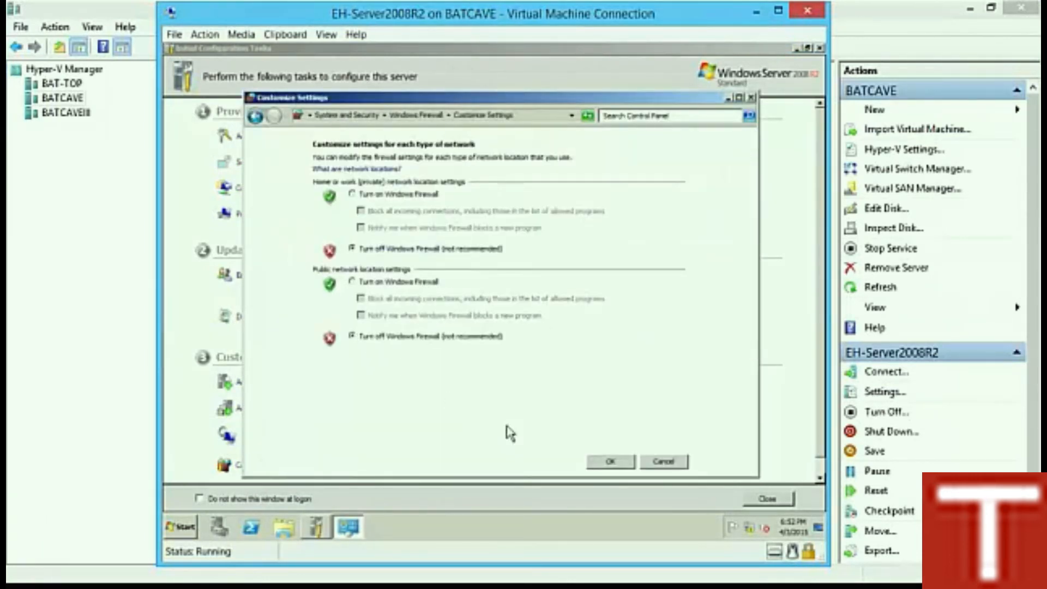
pyautogui.click(611, 461)
pyautogui.click(752, 98)
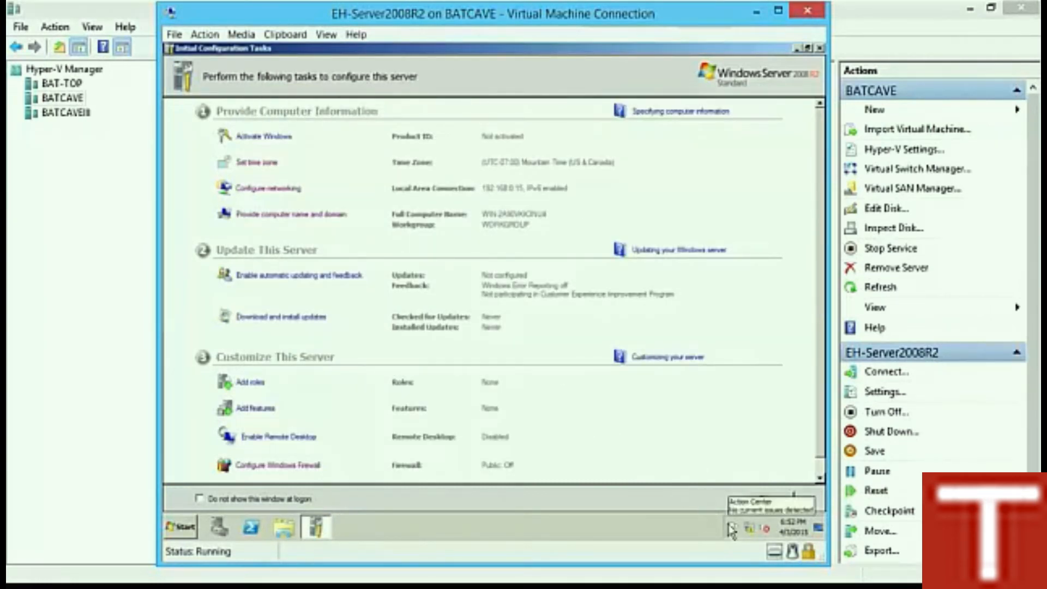
pyautogui.click(768, 499)
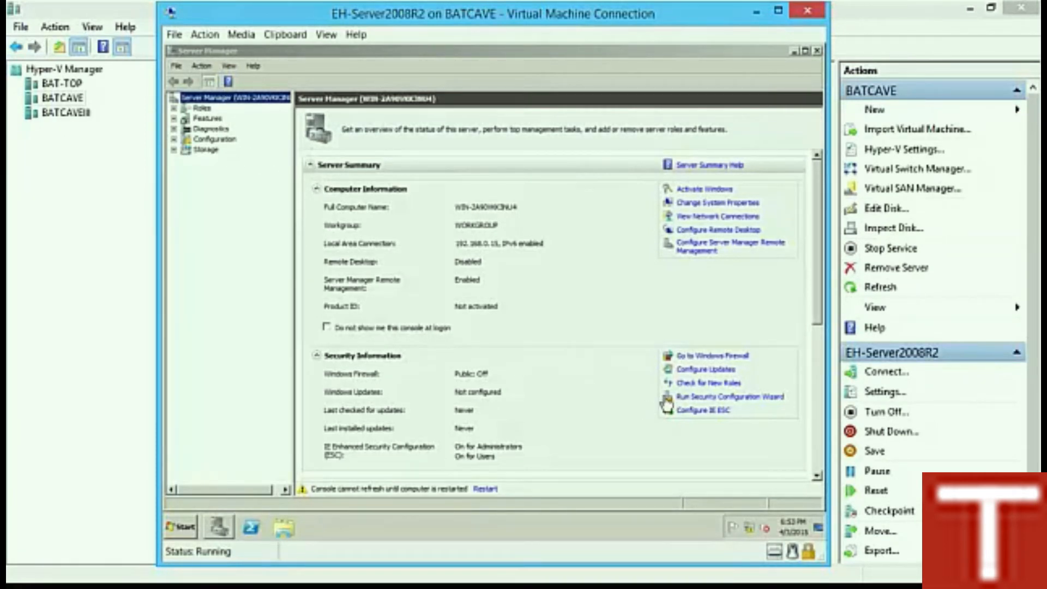
# Step: Open the IE Enhanced Security Configuration settings from the Server Manager summary
pyautogui.click(688, 410)
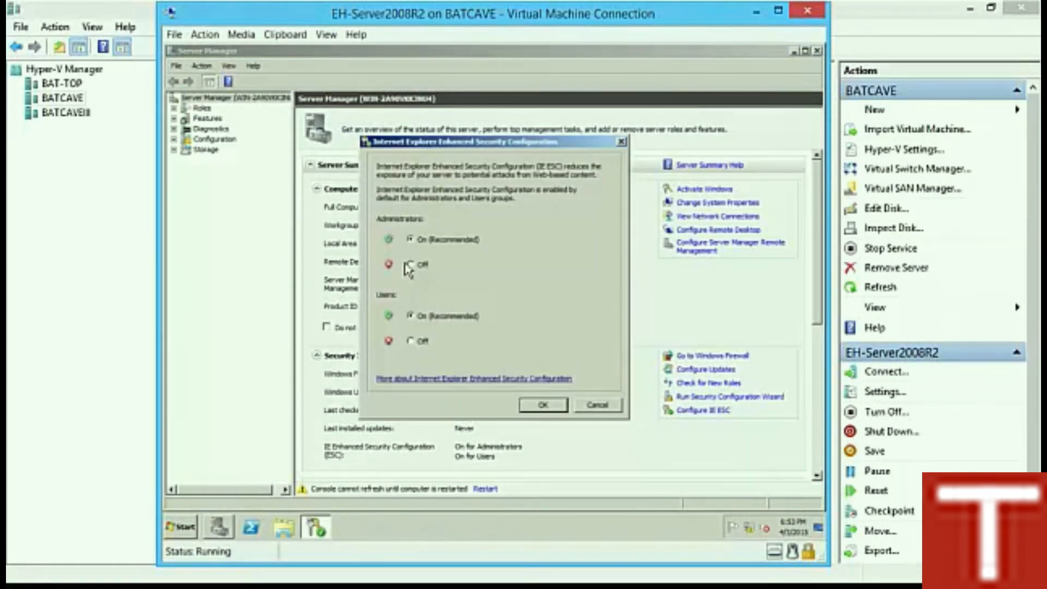
# Step: Set IE Enhanced Security Configuration to Off for Administrators and for Users
pyautogui.click(409, 266)
pyautogui.click(411, 342)
pyautogui.click(547, 407)
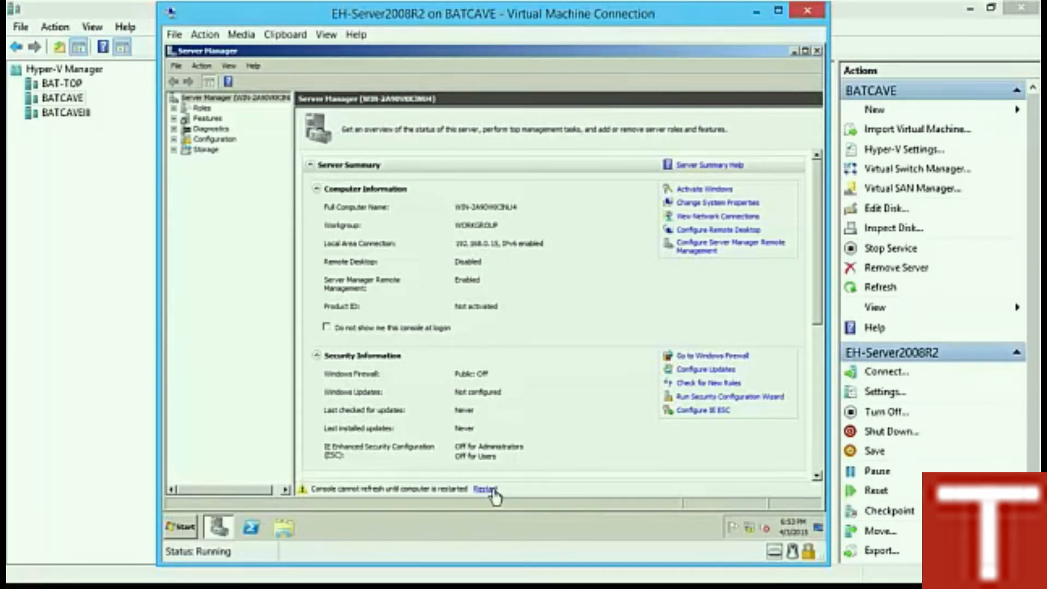
# Step: Restart the guest from the Start menu with Hardware: Maintenance (Planned) as the reason
pyautogui.click(180, 529)
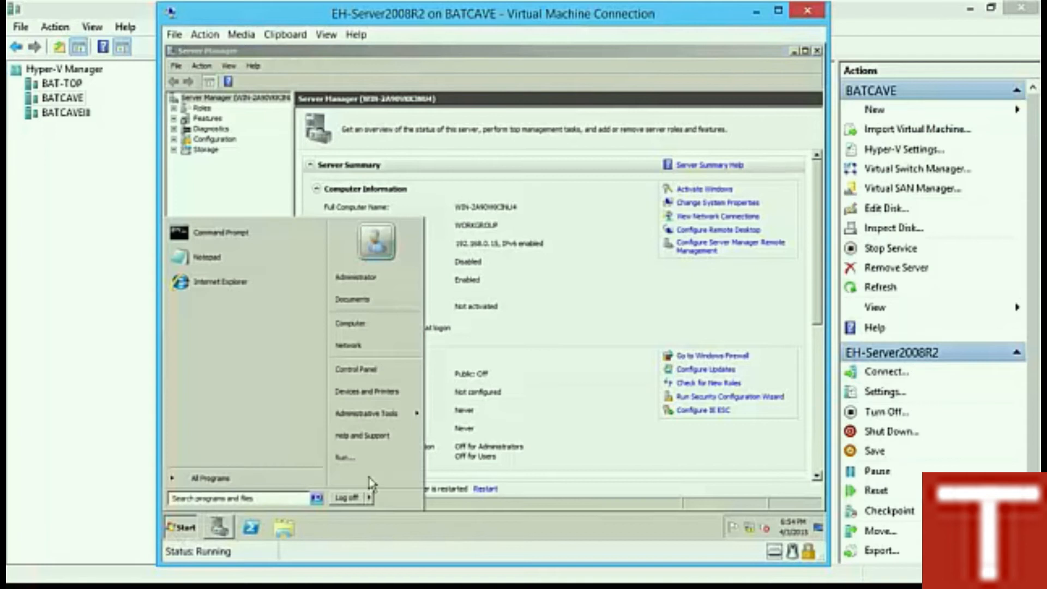
pyautogui.click(369, 497)
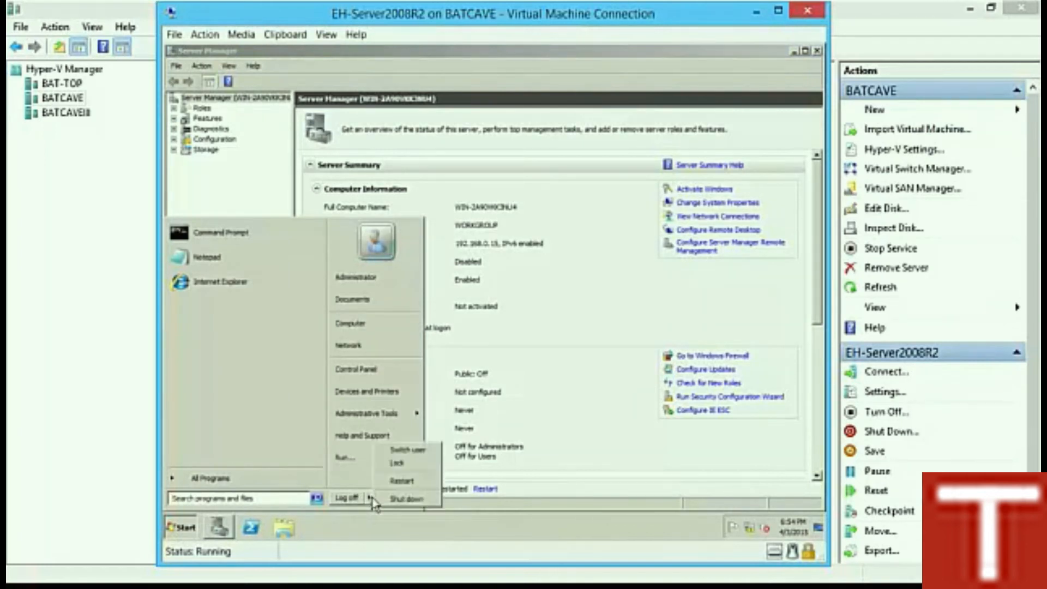
pyautogui.click(419, 486)
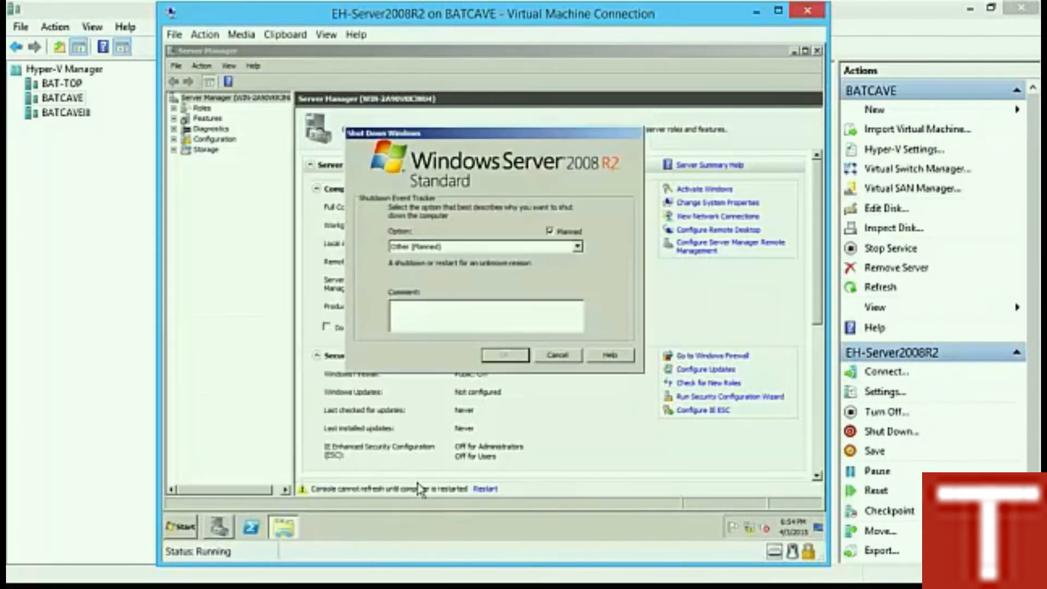
pyautogui.click(492, 246)
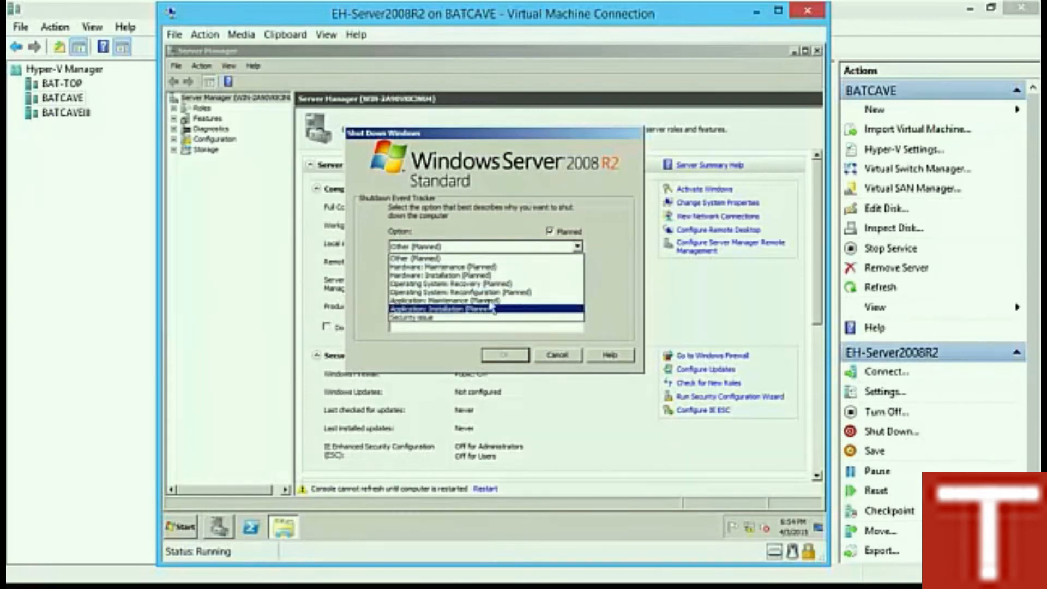
pyautogui.click(491, 267)
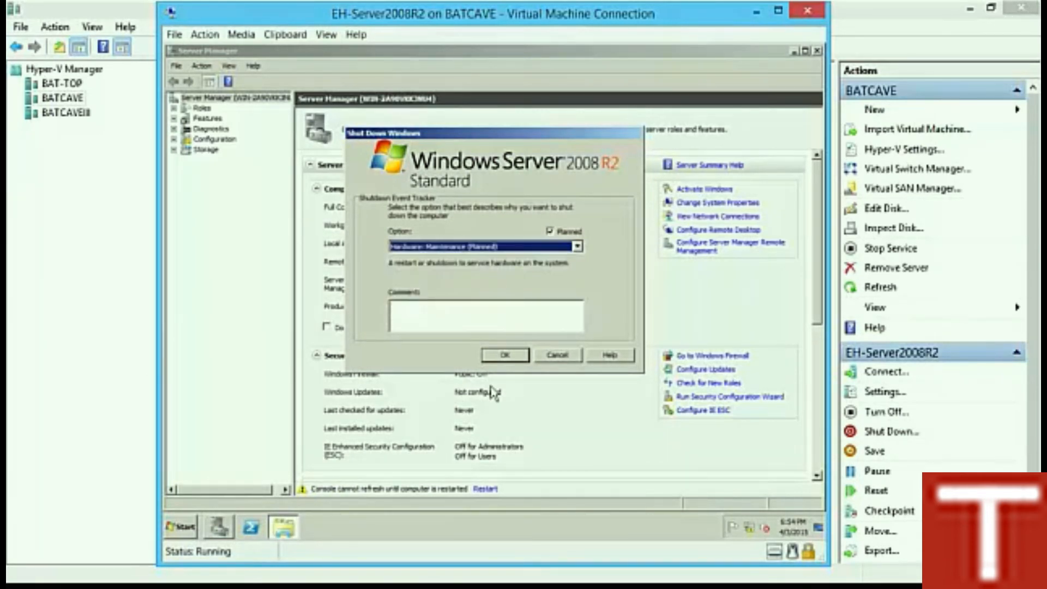
pyautogui.click(505, 356)
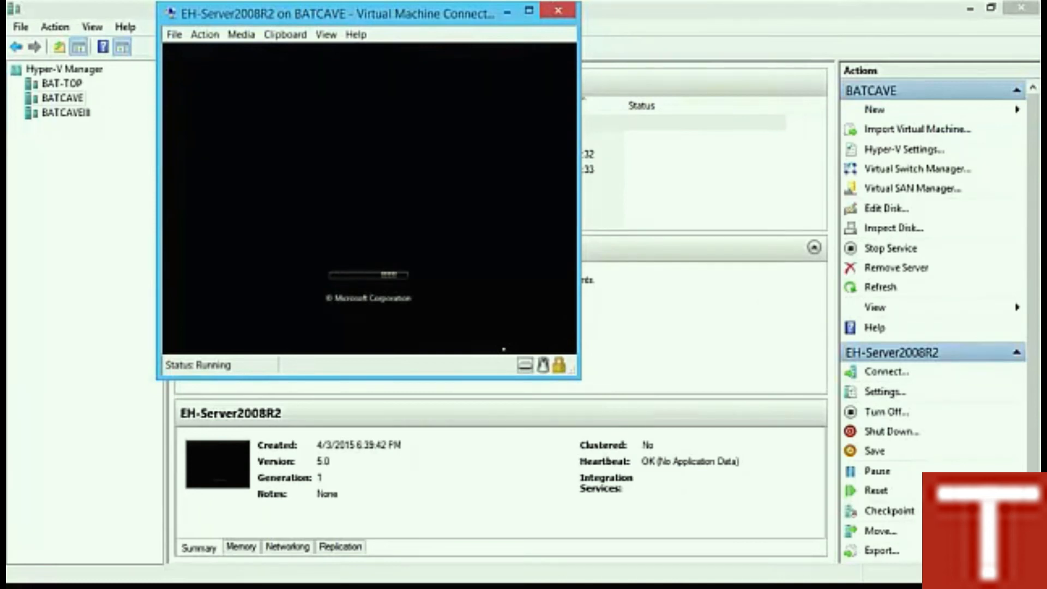
pyautogui.click(217, 43)
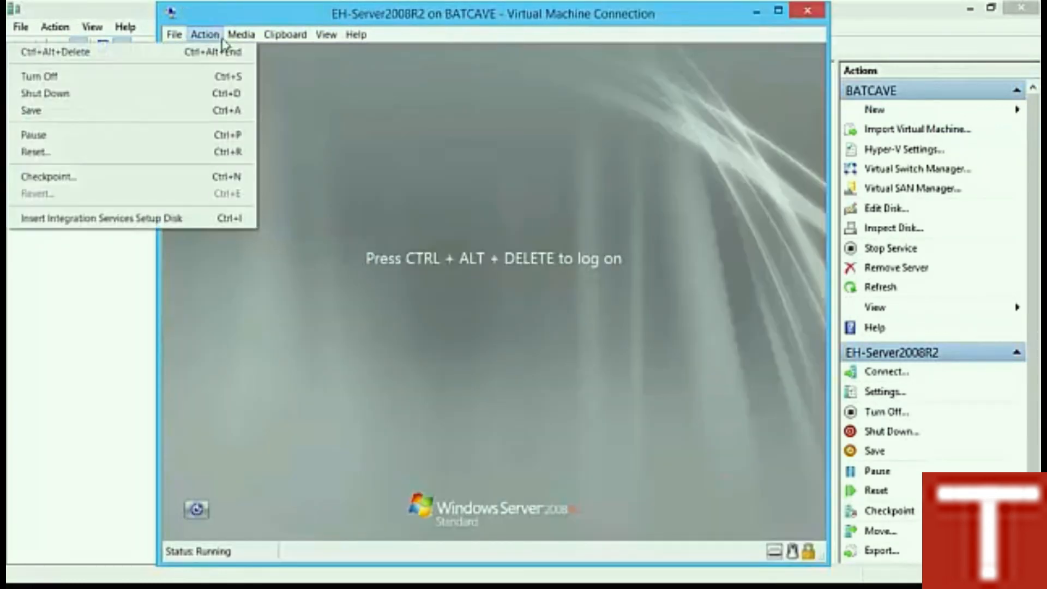
# Step: Eject the installation disc image, then send Ctrl+Alt+Delete and log on as Administrator with the account password
pyautogui.moveTo(237, 37)
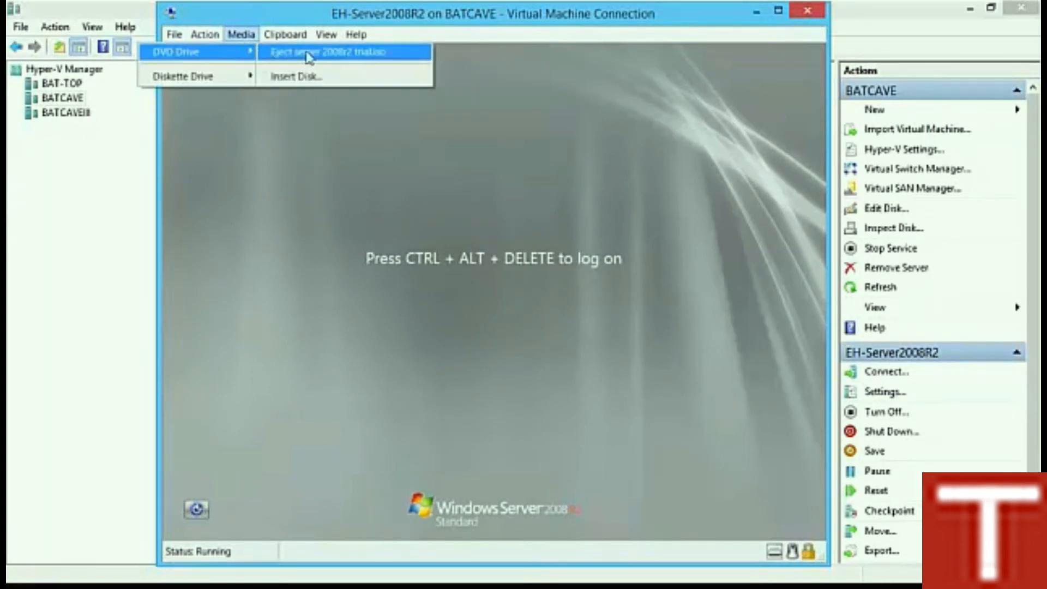
pyautogui.click(309, 55)
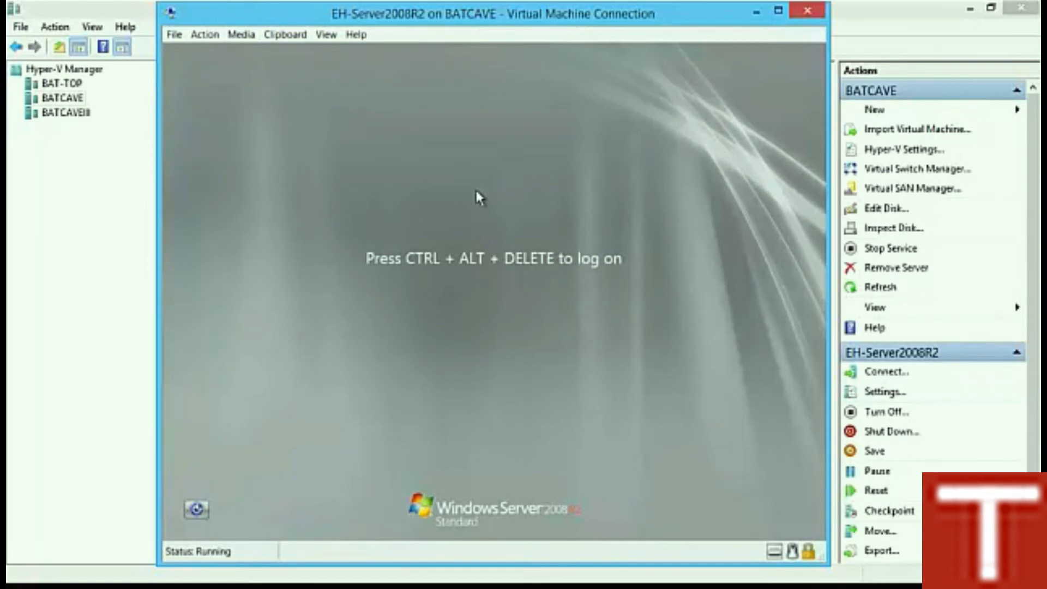
pyautogui.click(207, 35)
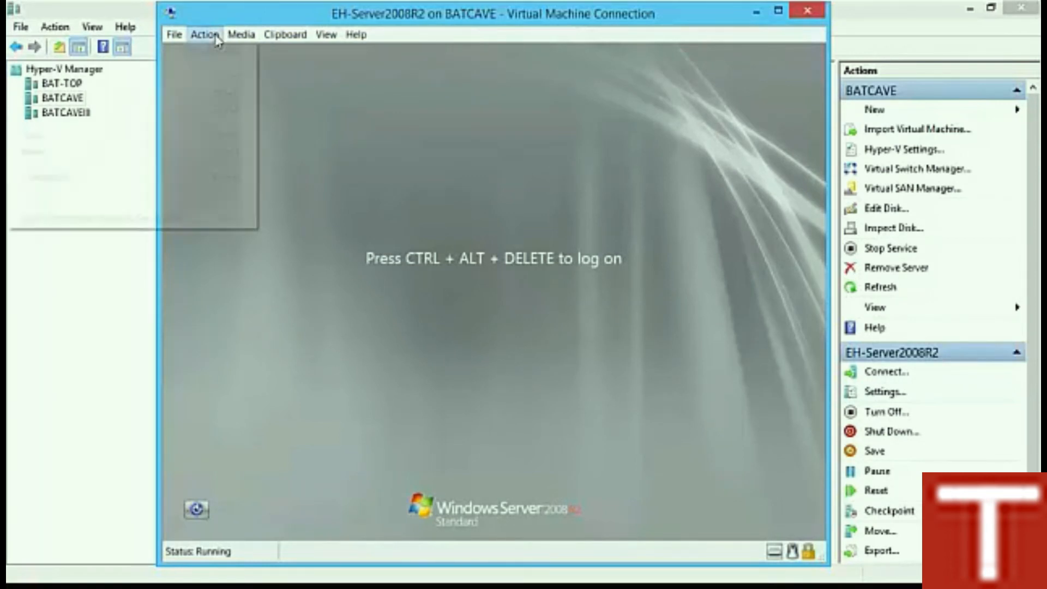
pyautogui.click(209, 52)
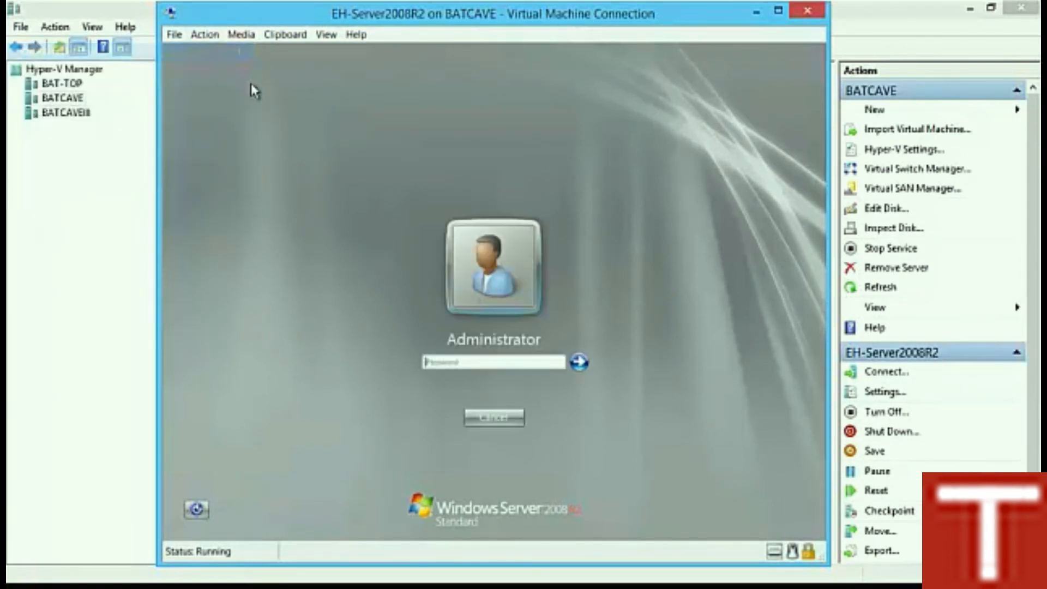
pyautogui.write('Pa$$w0rd')
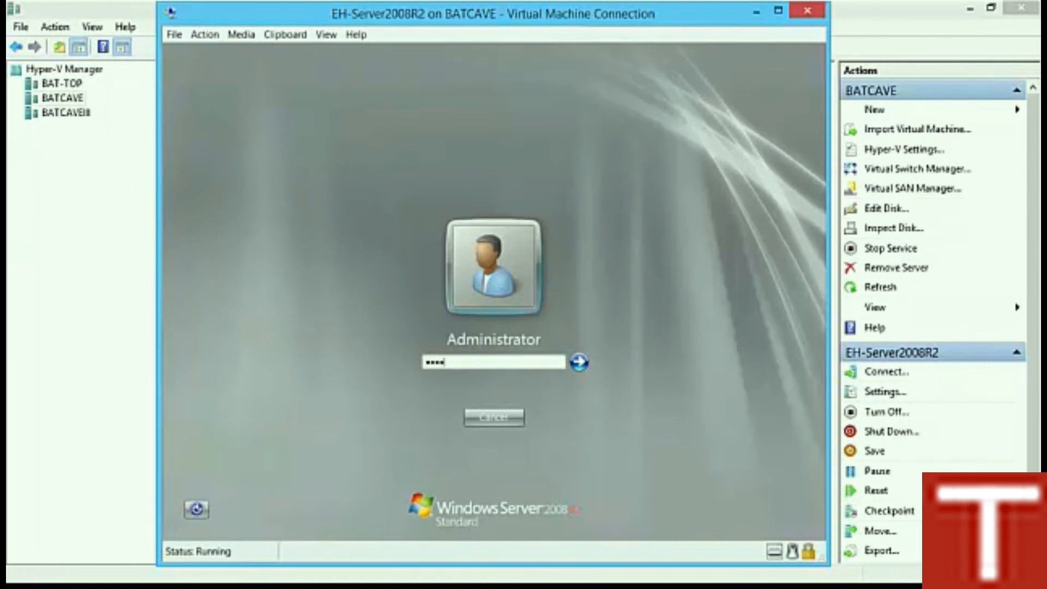
pyautogui.press('Return')
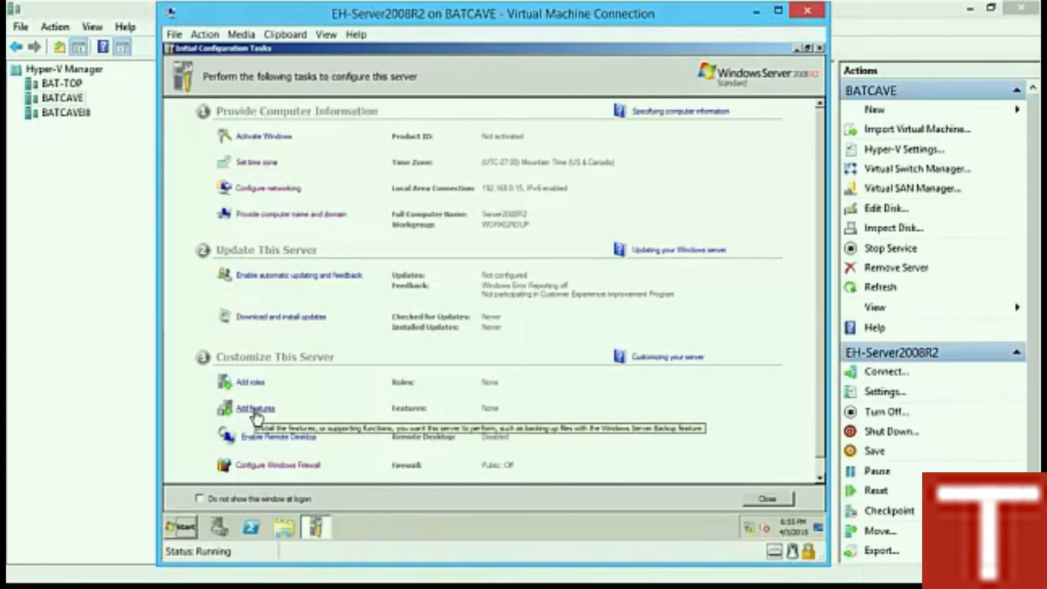
# Step: Stop Initial Configuration Tasks appearing at logon, close it, and show the Features overview
pyautogui.click(198, 498)
pyautogui.click(768, 498)
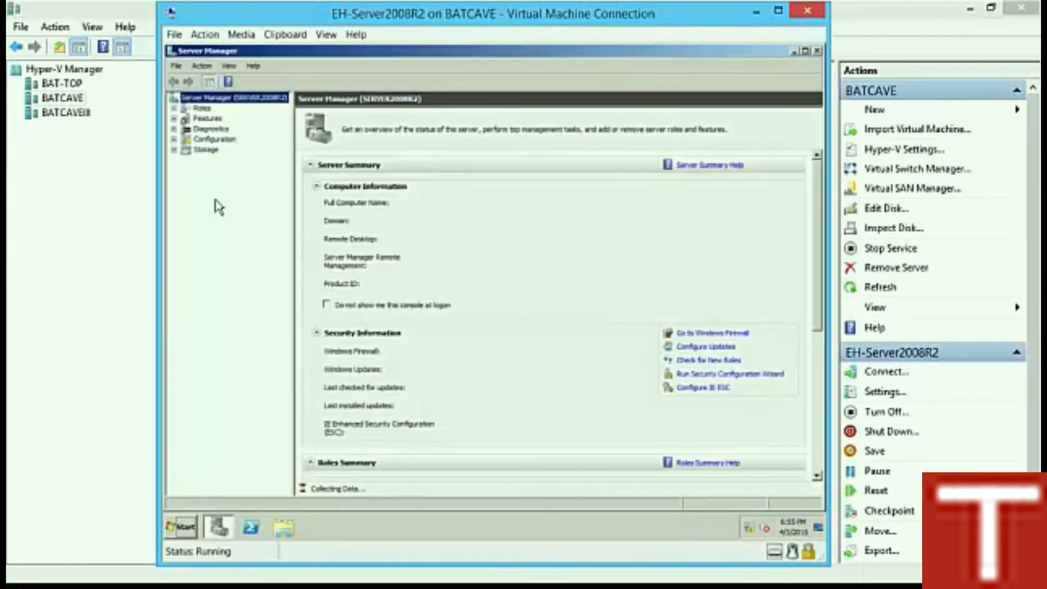
pyautogui.click(210, 119)
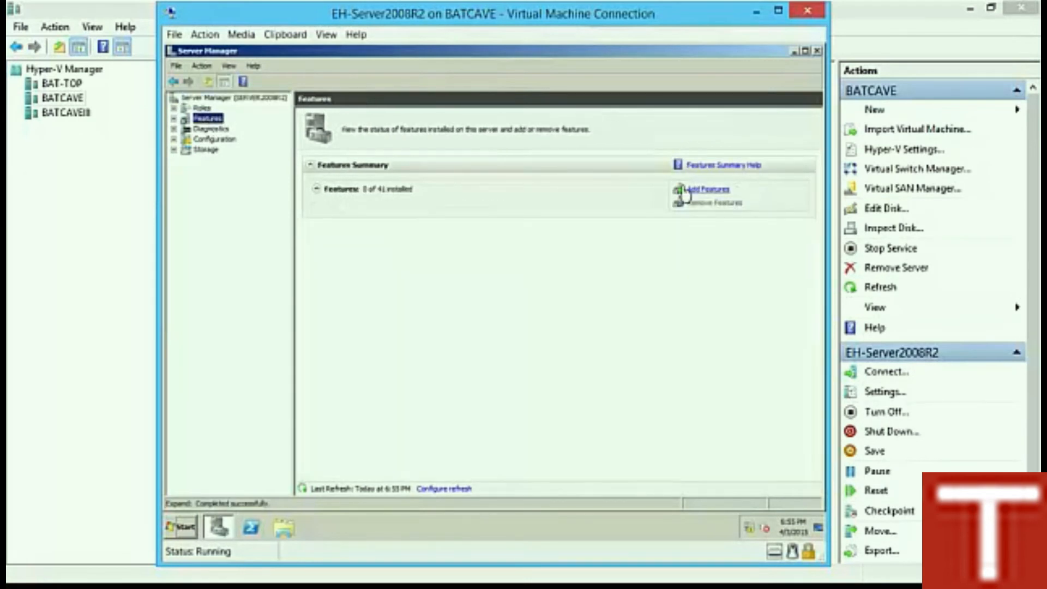
# Step: Select SNMP Services in the Add Features Wizard and install it
pyautogui.click(686, 190)
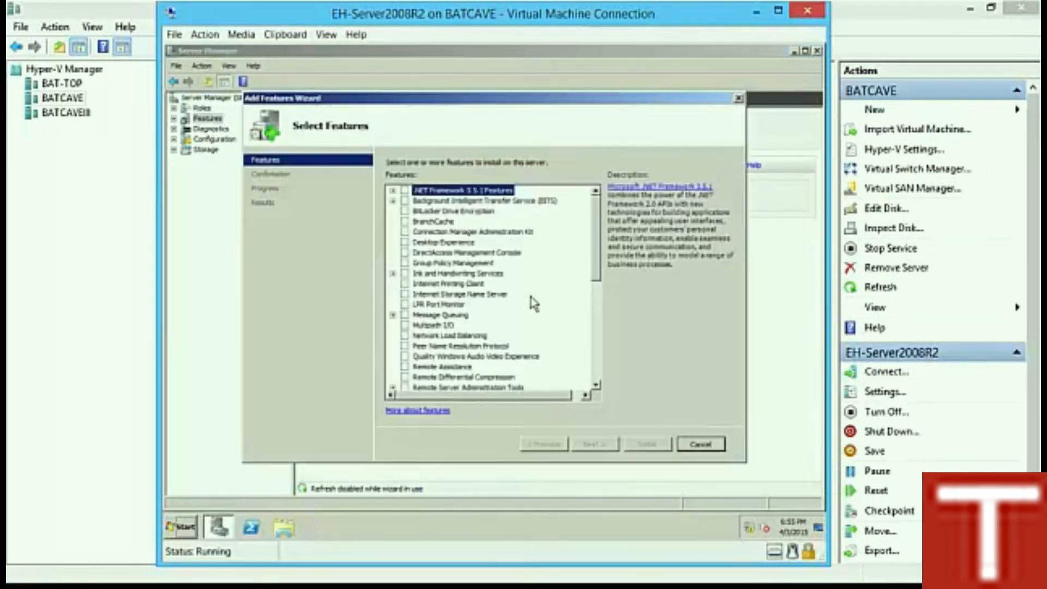
pyautogui.scroll(-5, 534, 303)
pyautogui.click(405, 274)
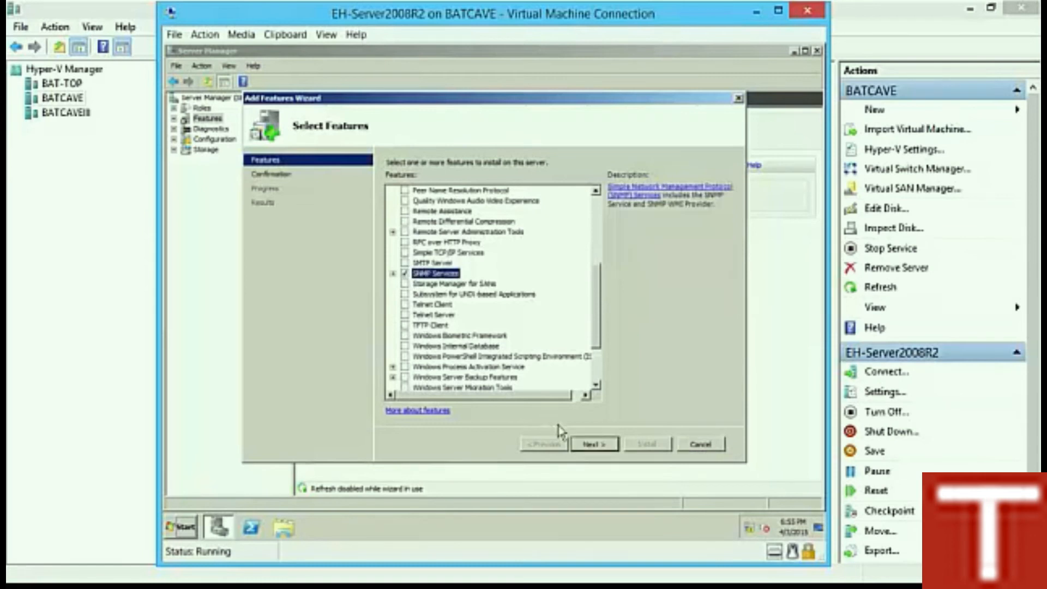
pyautogui.click(603, 447)
pyautogui.click(654, 446)
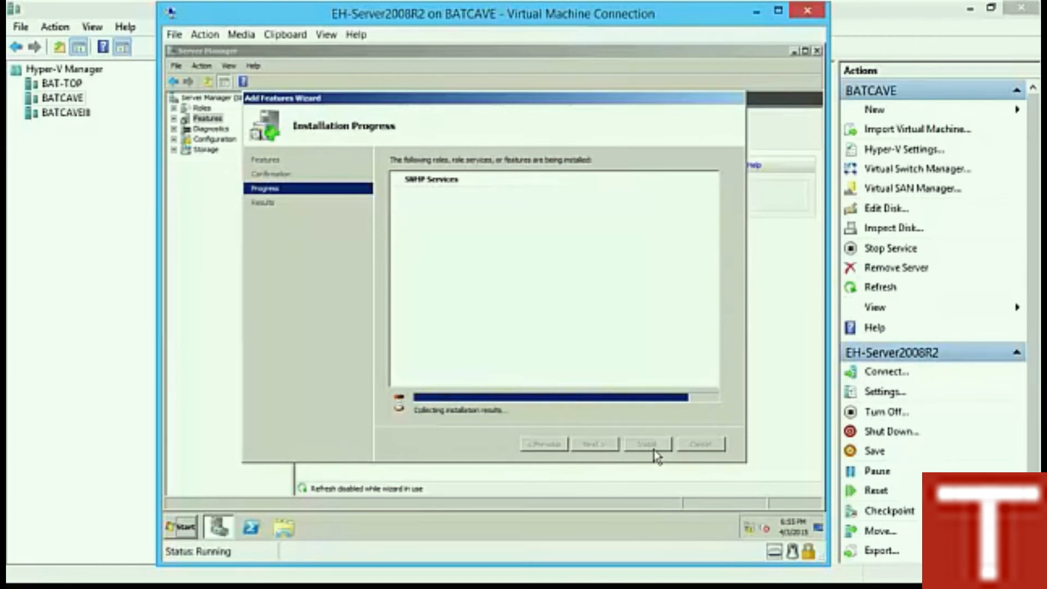
pyautogui.click(655, 449)
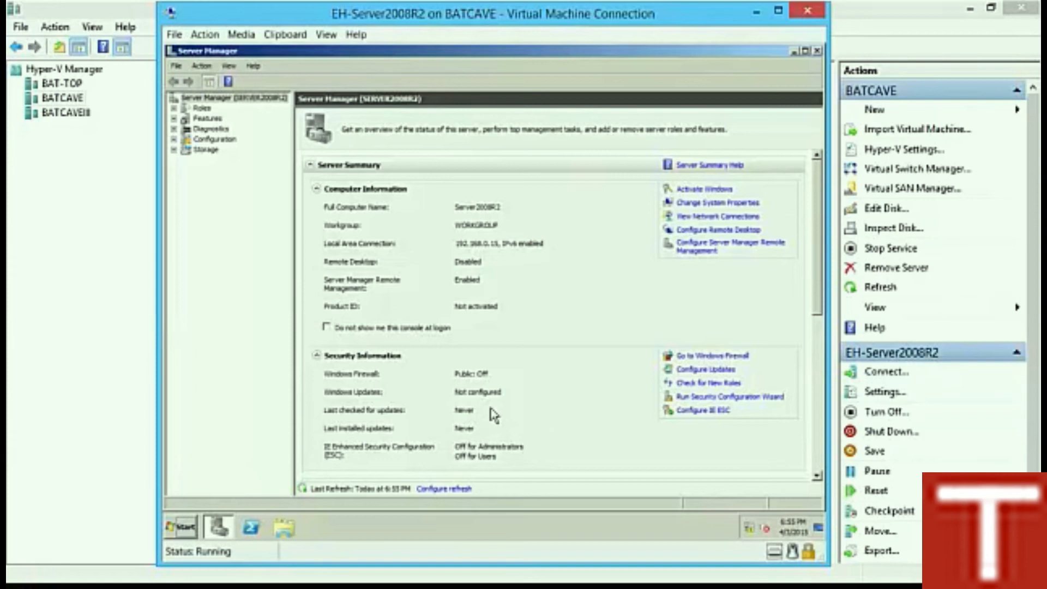
pyautogui.click(186, 530)
# Step: Search 'serv' to open Services and open the SNMP Service properties
pyautogui.write('serv')
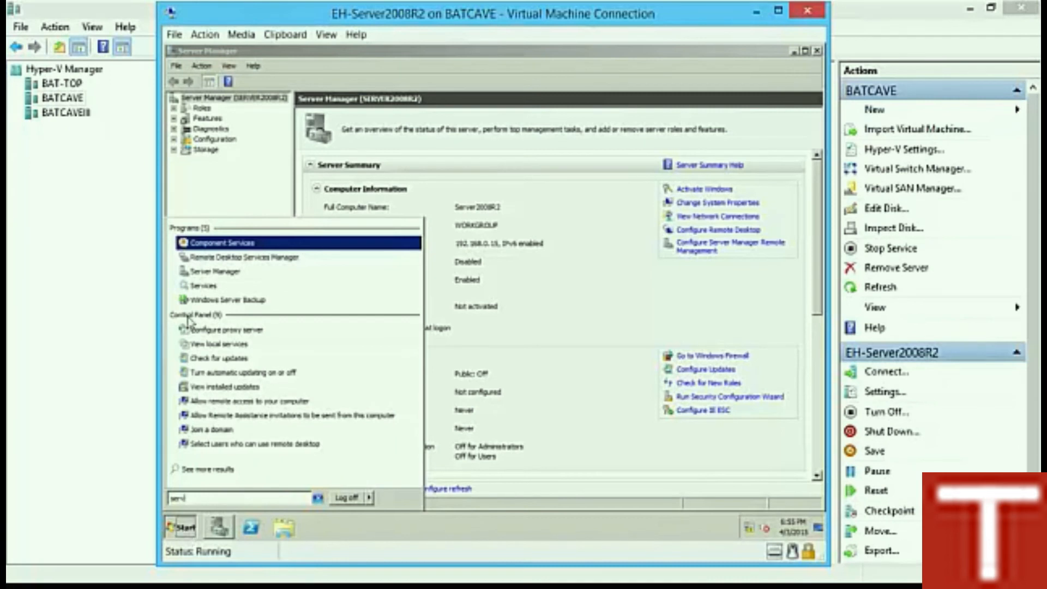
pyautogui.click(229, 283)
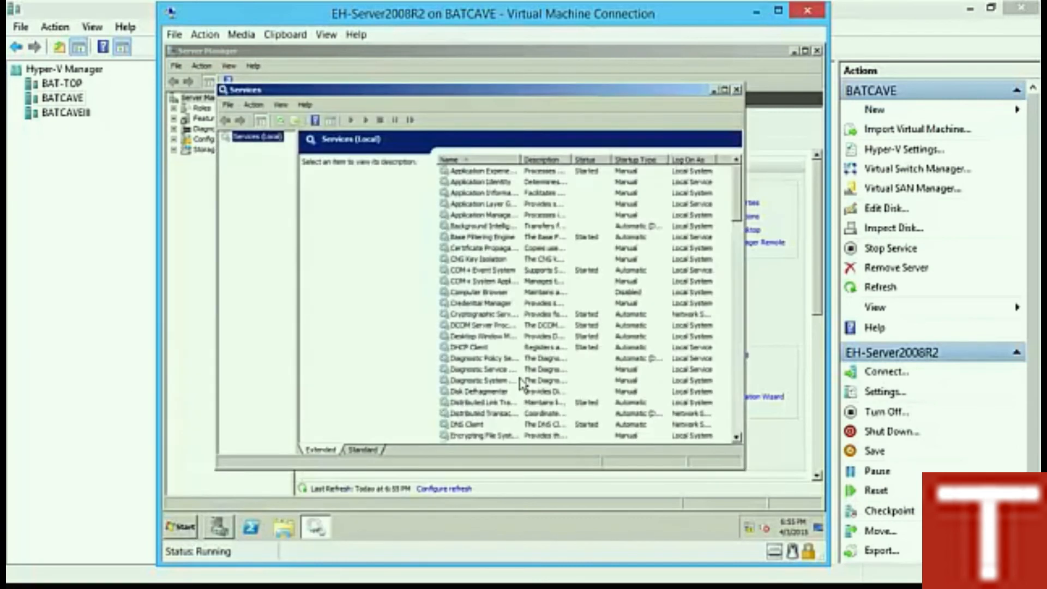
pyautogui.click(538, 337)
pyautogui.scroll(-12, 539, 337)
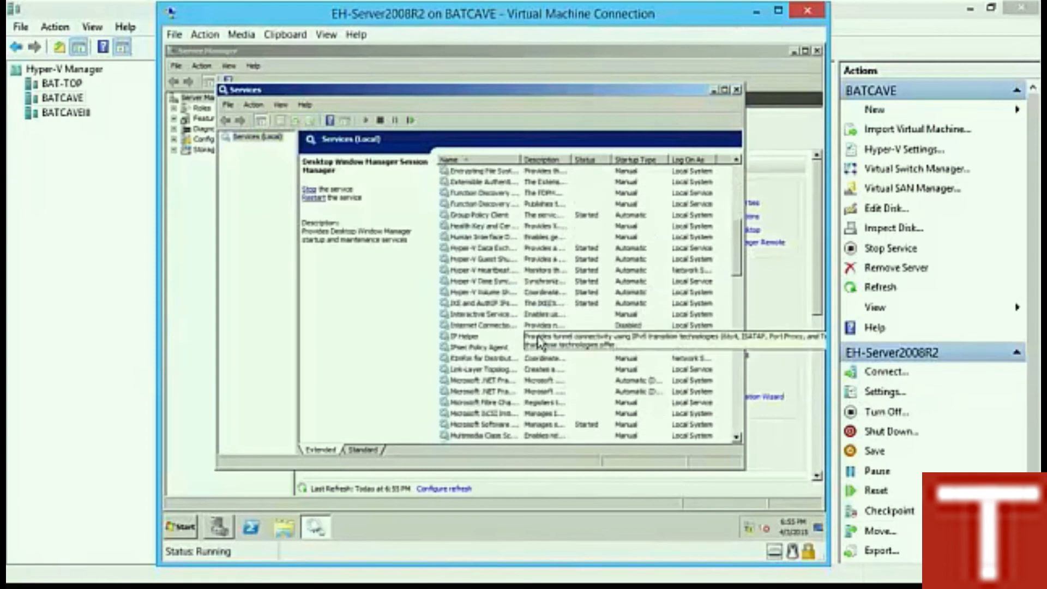
pyautogui.scroll(-5, 538, 341)
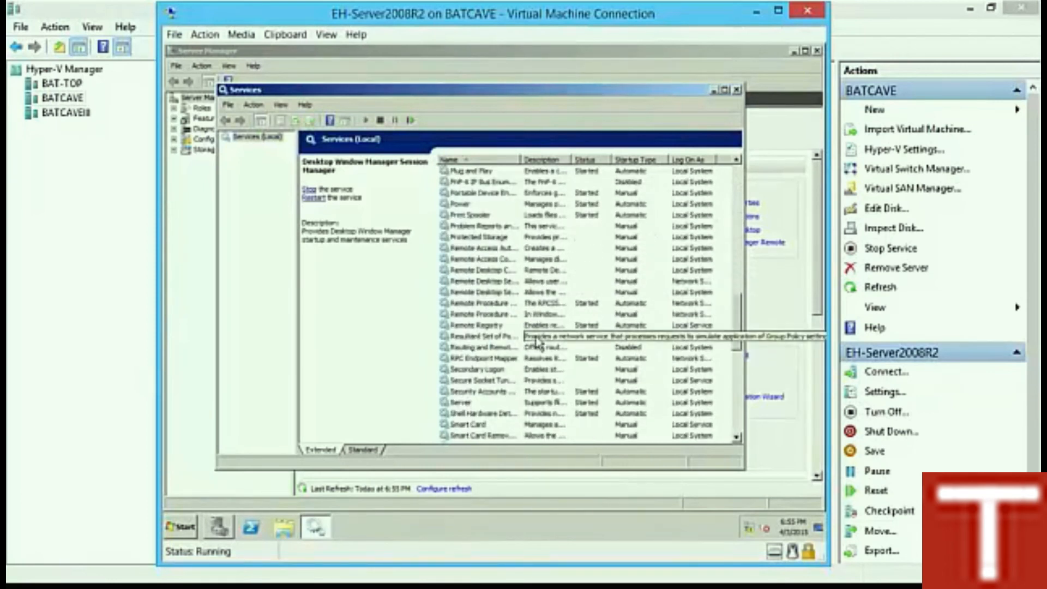
pyautogui.scroll(-3, 537, 346)
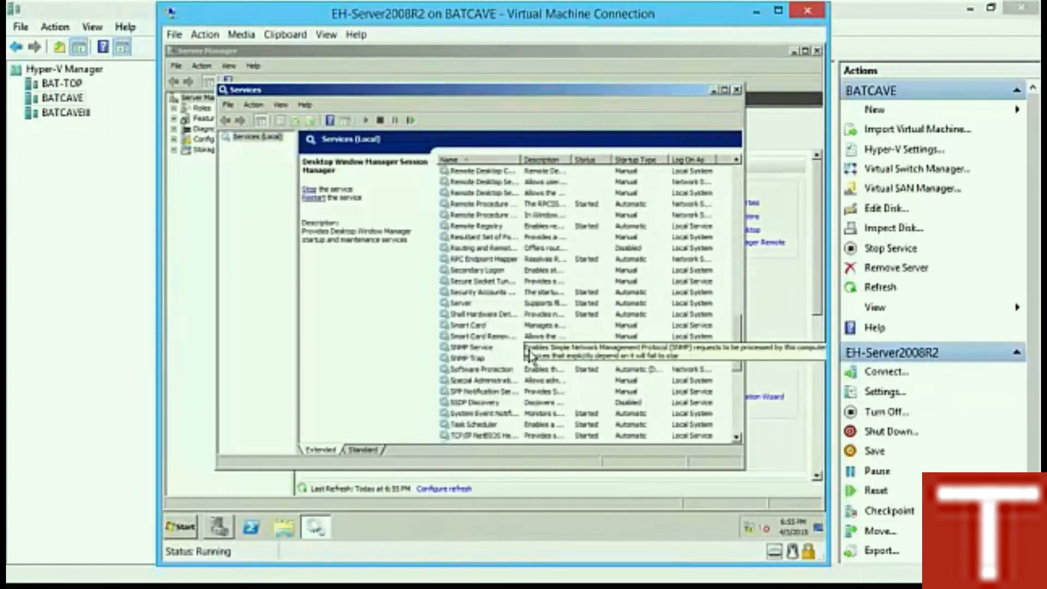
pyautogui.click(478, 348)
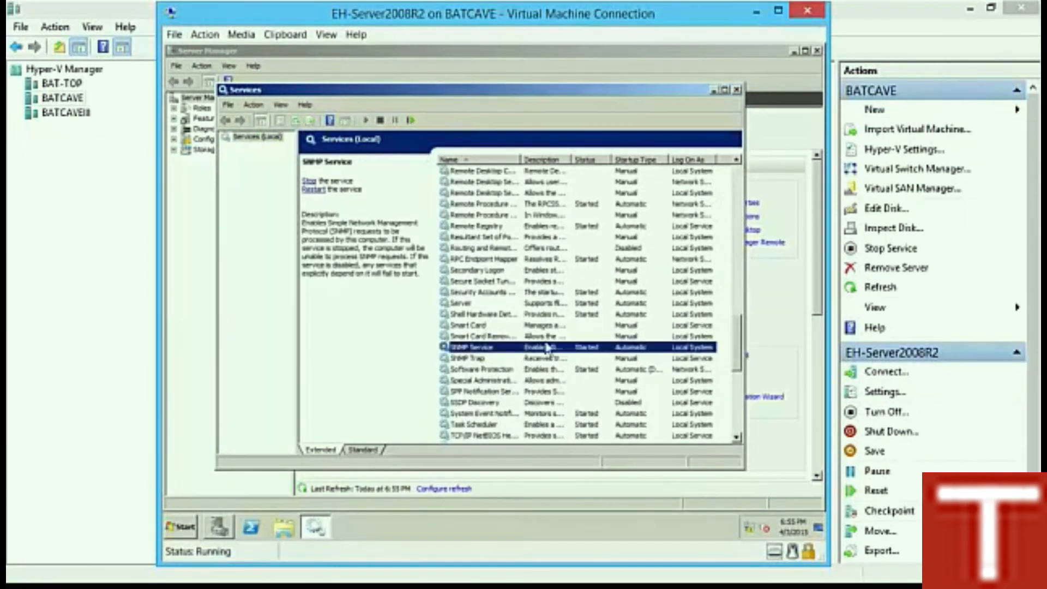
pyautogui.rightClick(490, 347)
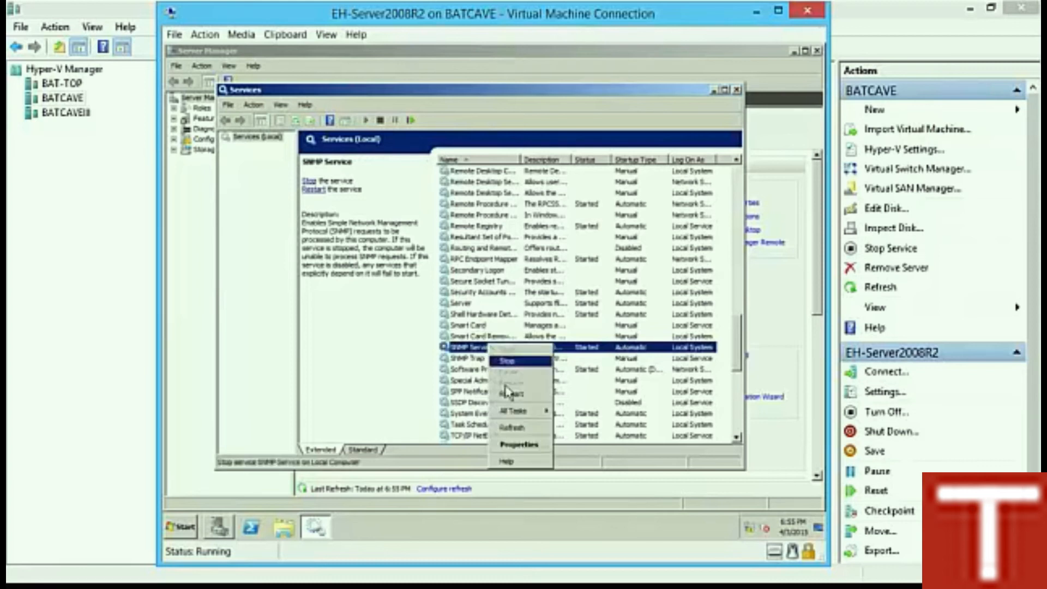
pyautogui.click(531, 445)
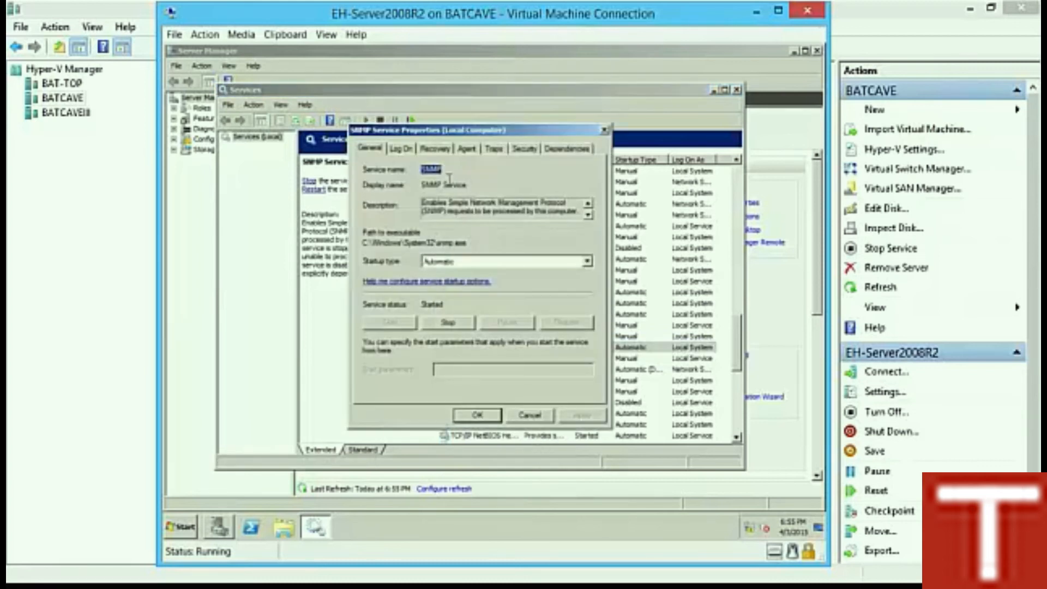
# Step: Add a READ ONLY Public community accepting packets from any host, then close Services
pyautogui.click(526, 148)
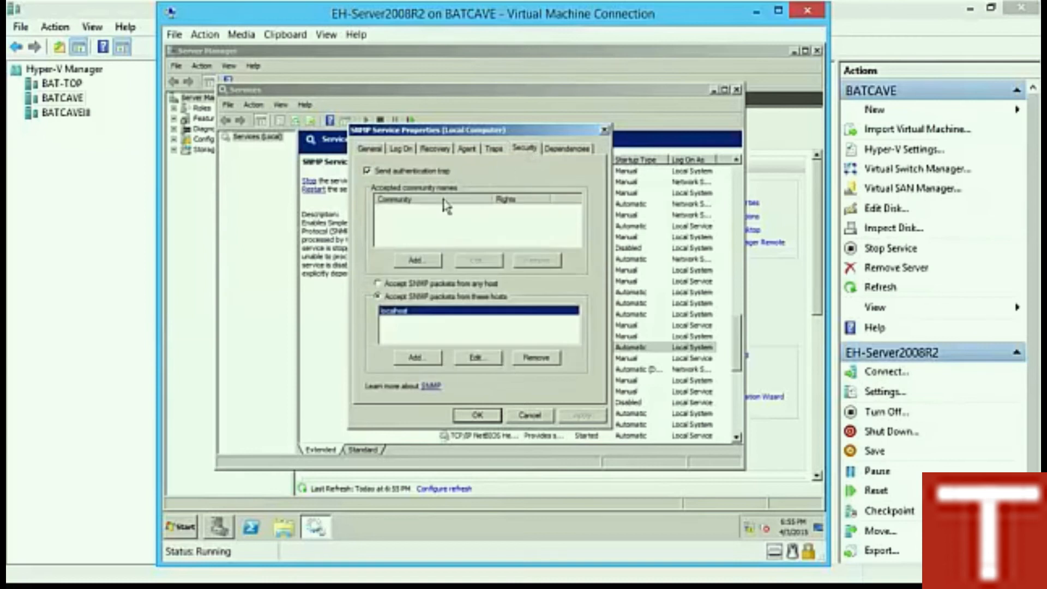
pyautogui.click(418, 261)
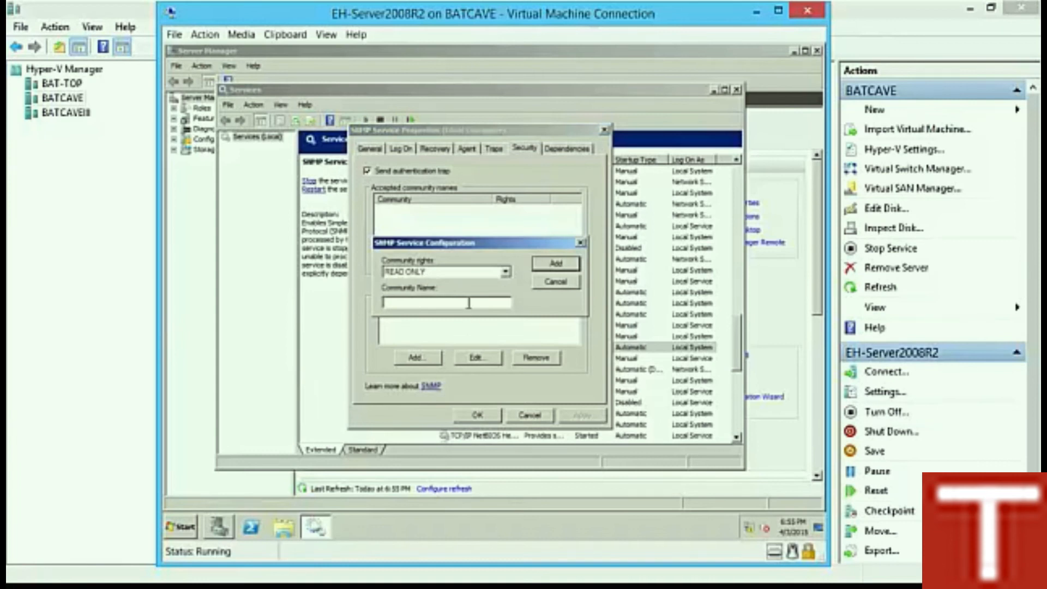
pyautogui.write('Public')
pyautogui.press('Return')
pyautogui.click(376, 296)
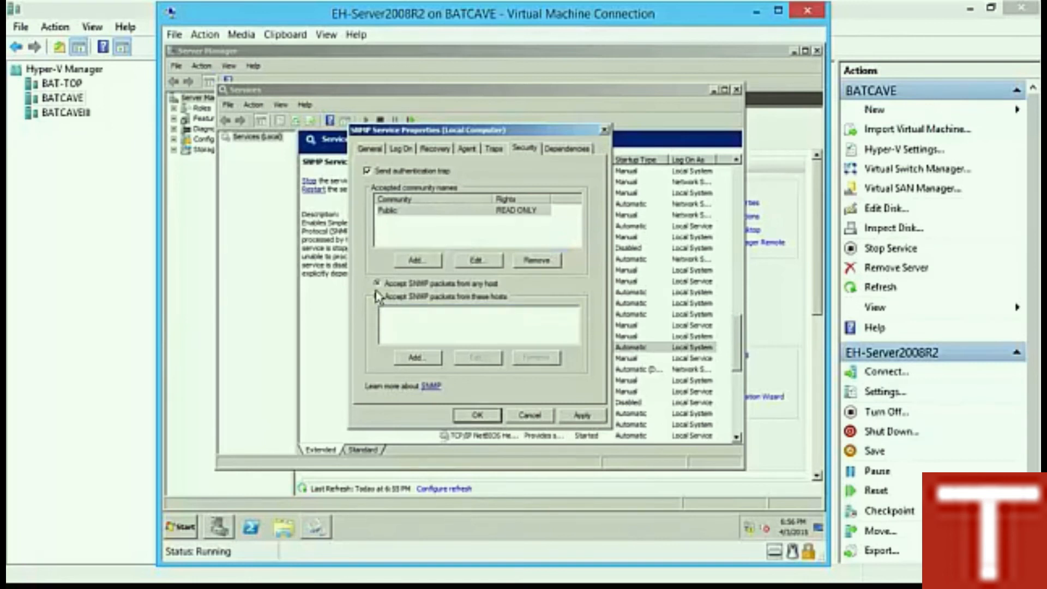
pyautogui.click(478, 417)
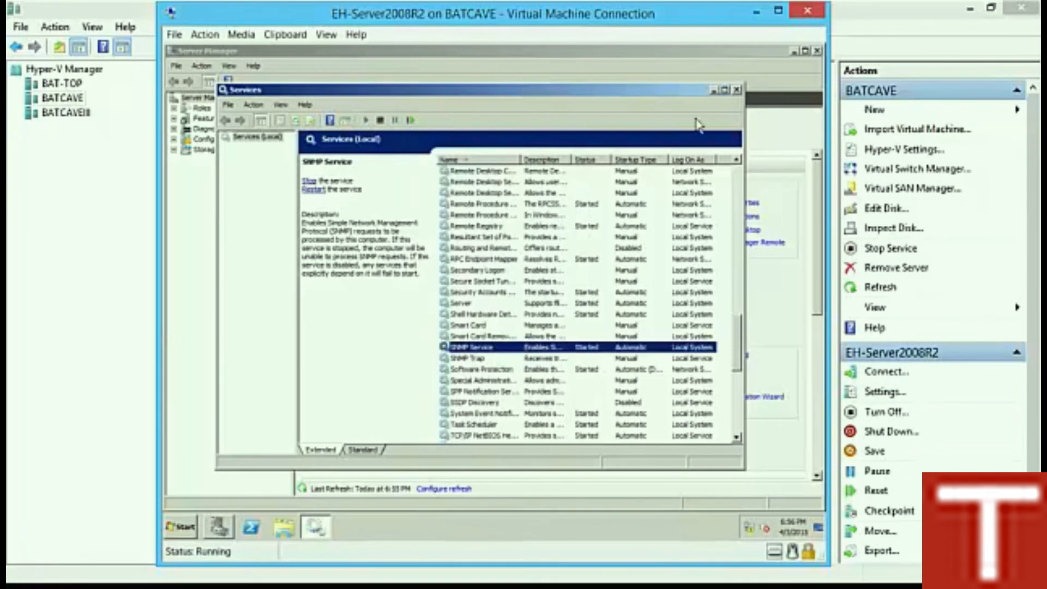
pyautogui.click(737, 89)
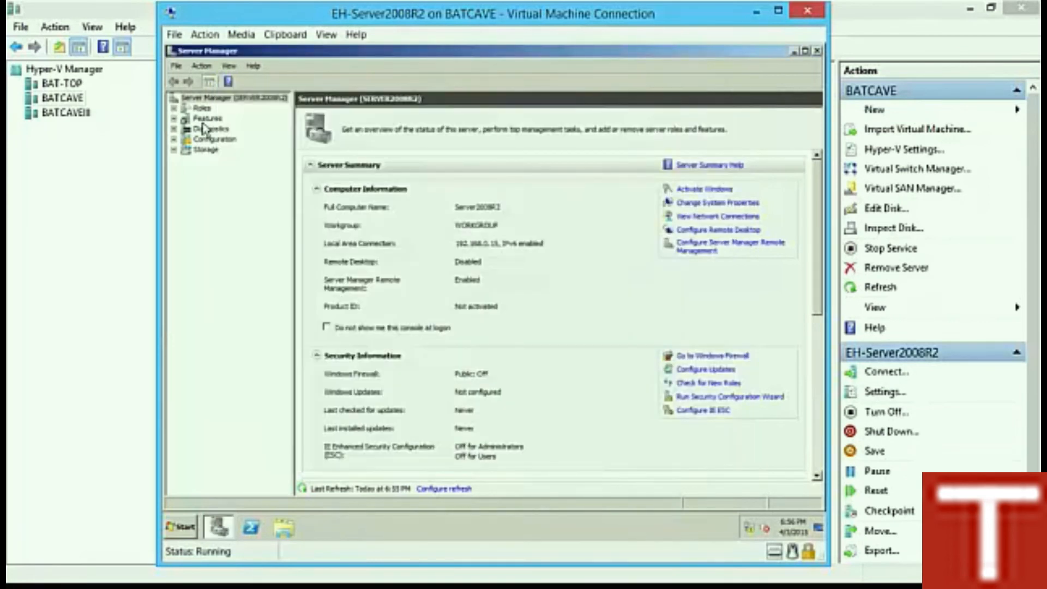
# Step: Expand Configuration > Local Users and Groups and show the Users list
pyautogui.moveTo(217, 527)
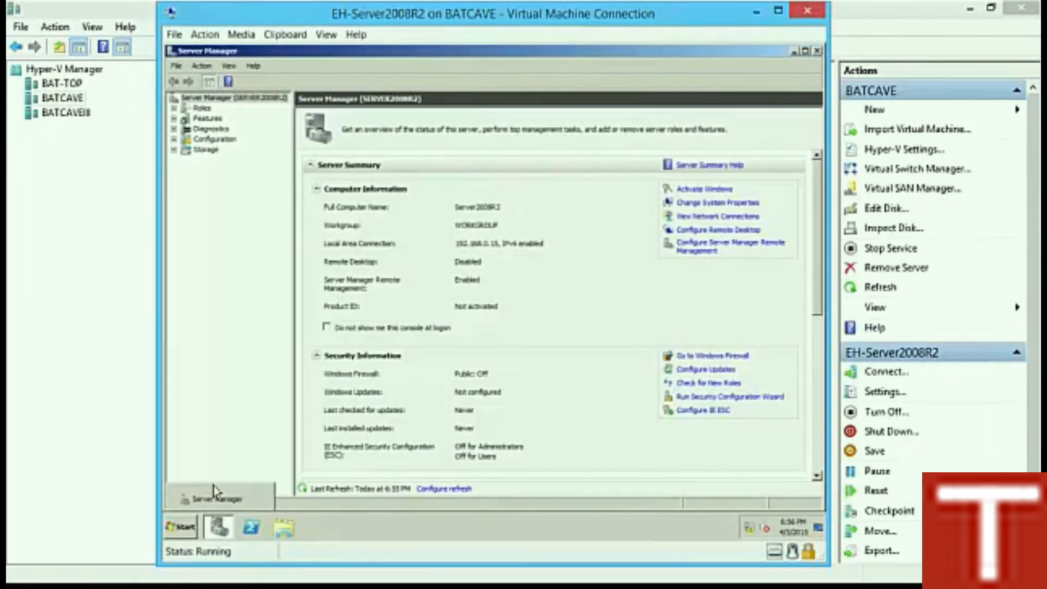
pyautogui.click(174, 139)
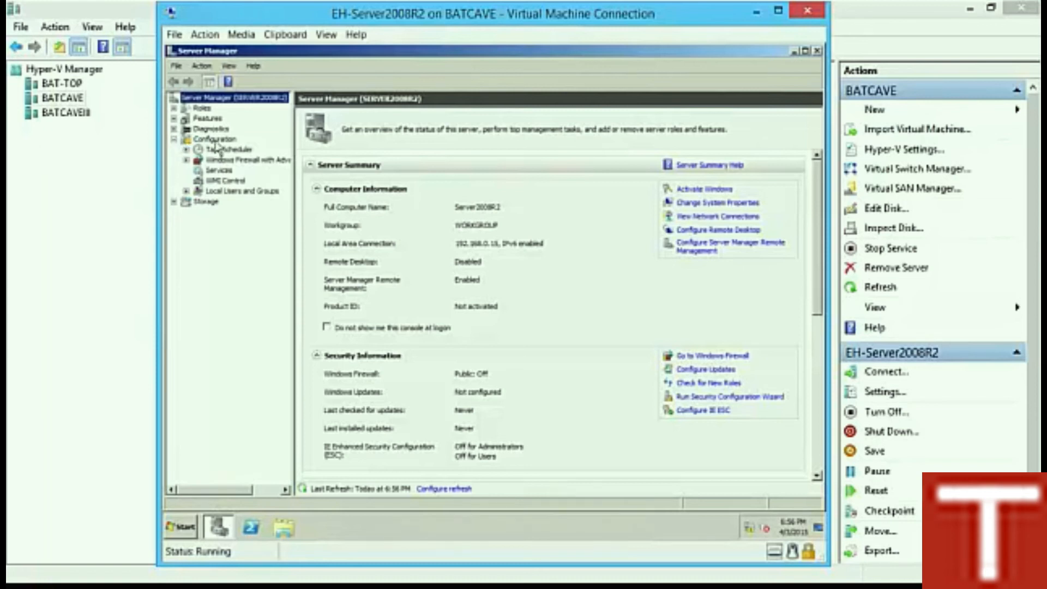
pyautogui.click(186, 191)
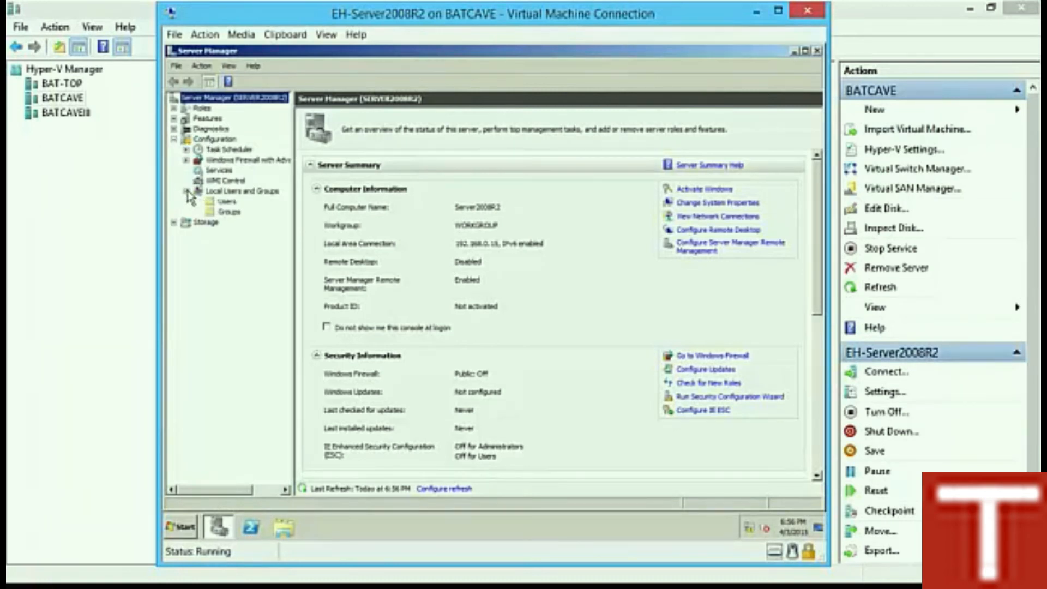
pyautogui.click(240, 199)
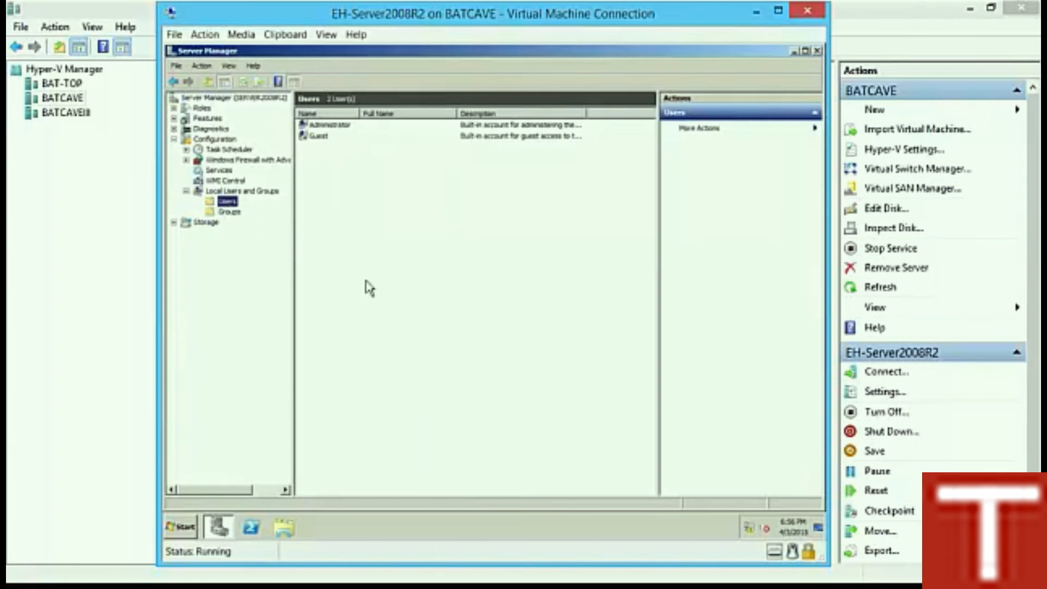
pyautogui.click(345, 130)
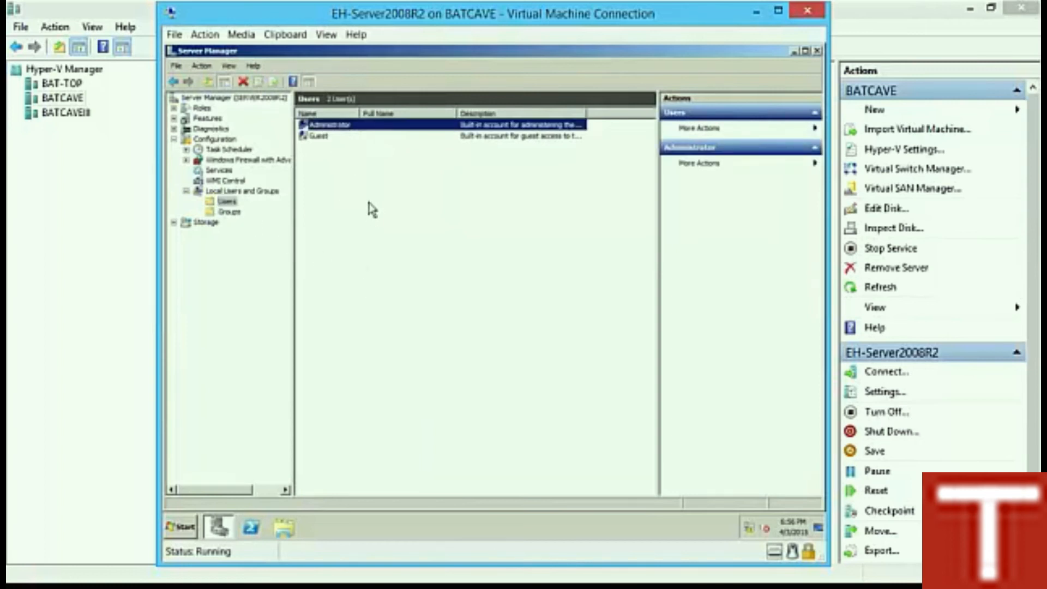
# Step: Try creating a new user without forced password change; dismiss the password policy error and close
pyautogui.click(327, 164)
pyautogui.rightClick(331, 158)
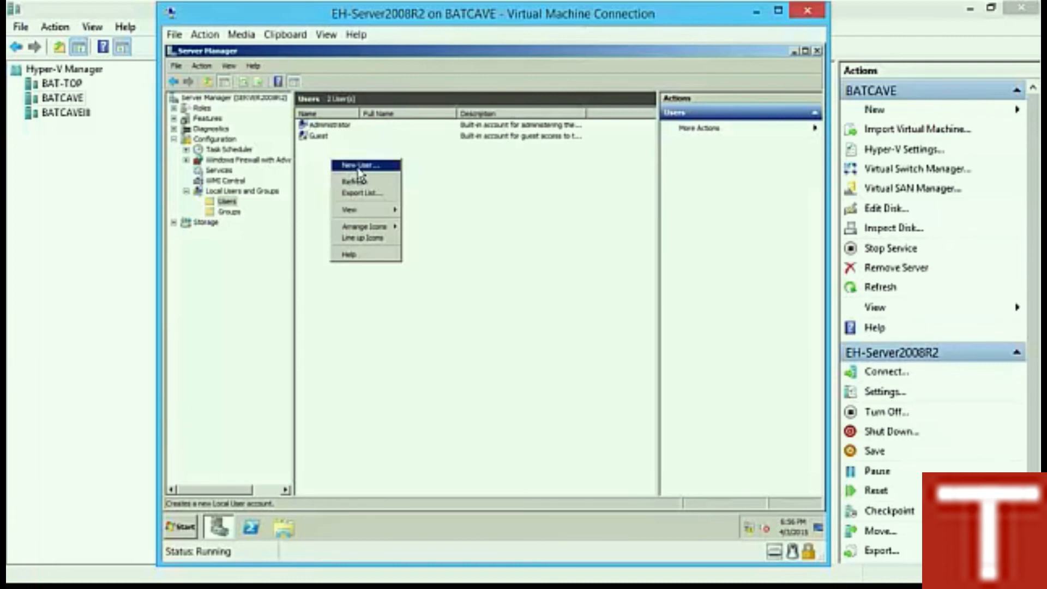
pyautogui.click(351, 165)
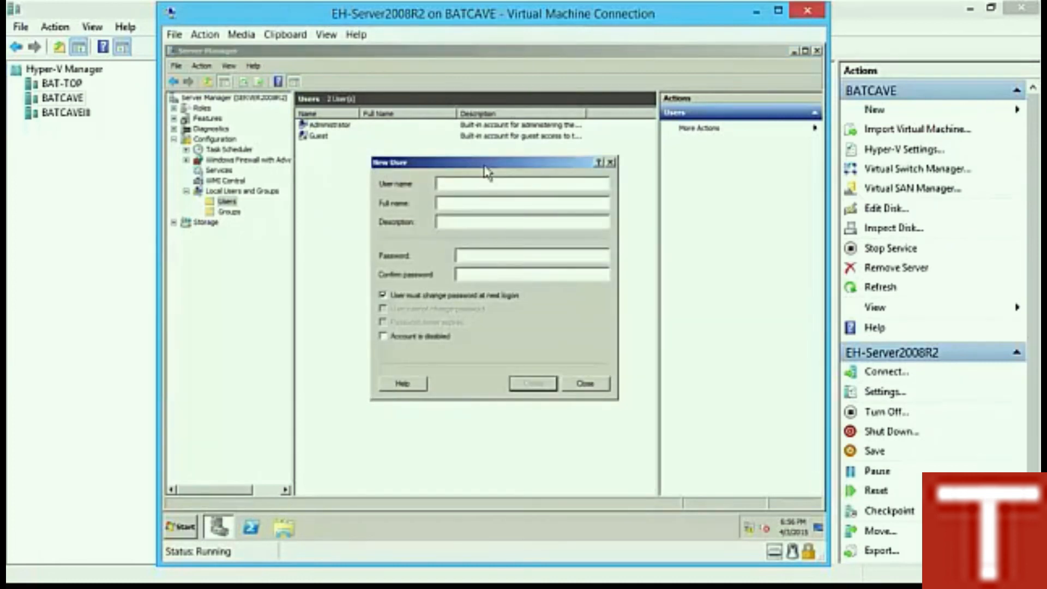
pyautogui.write('N')
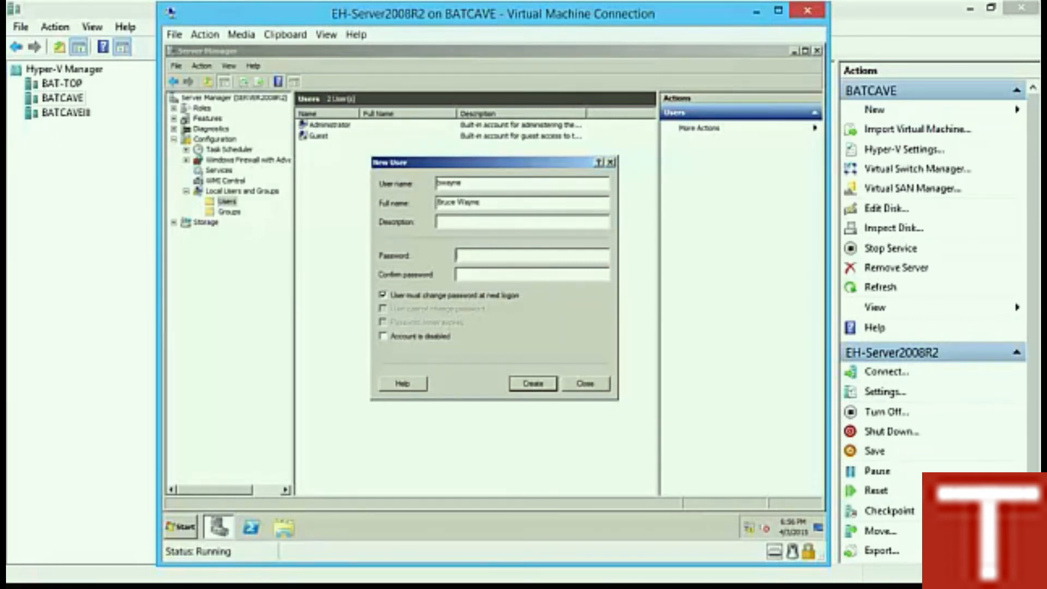
pyautogui.write('••••••')
pyautogui.click(459, 296)
pyautogui.click(535, 385)
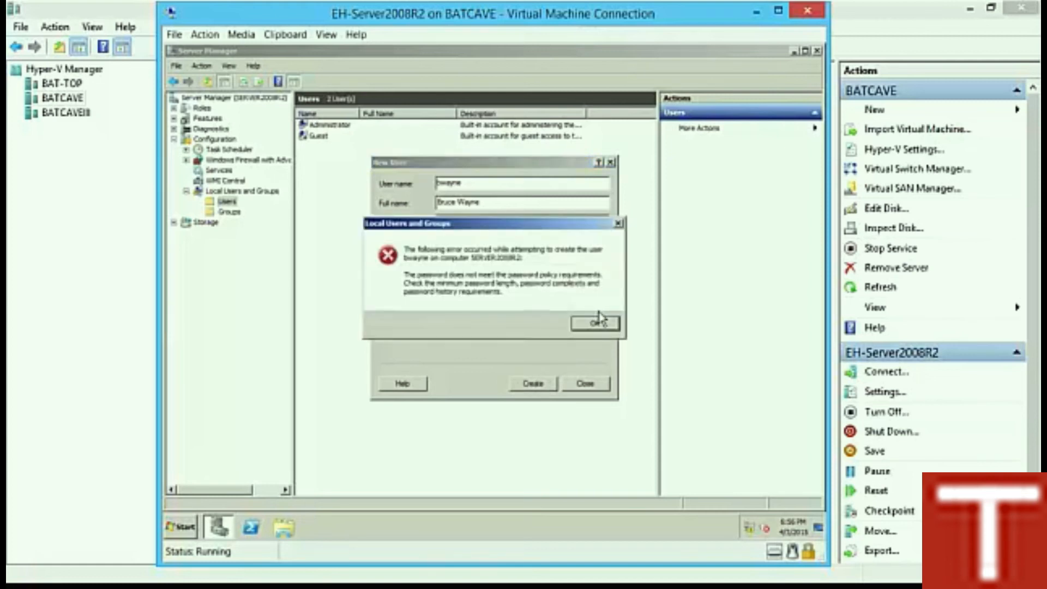
pyautogui.click(599, 319)
pyautogui.click(580, 386)
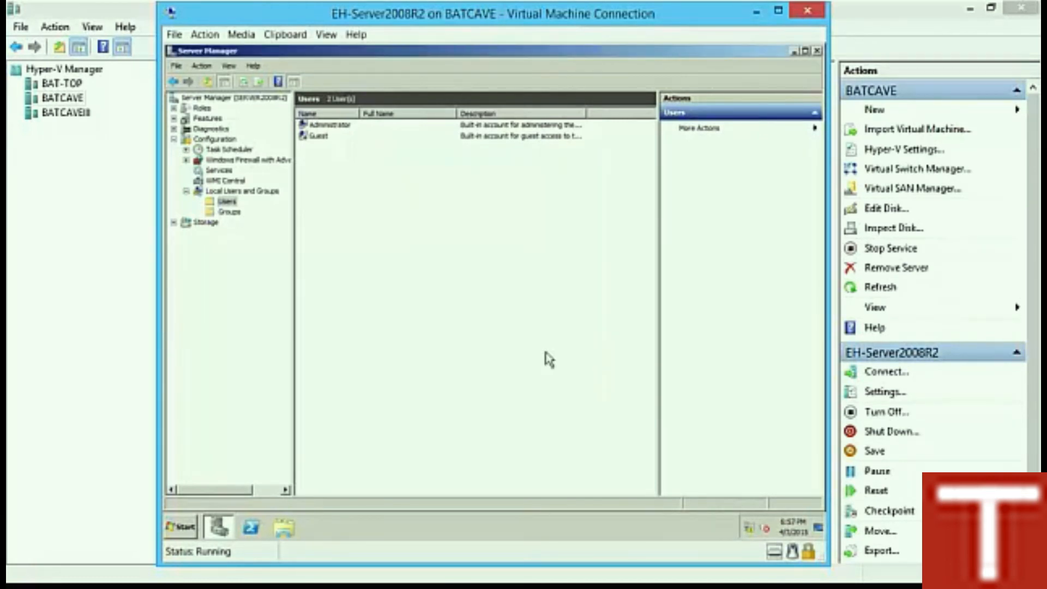
# Step: Set 'Password must meet complexity requirements' to Disabled in Local Security Policy and close the console
pyautogui.click(174, 532)
pyautogui.moveTo(375, 419)
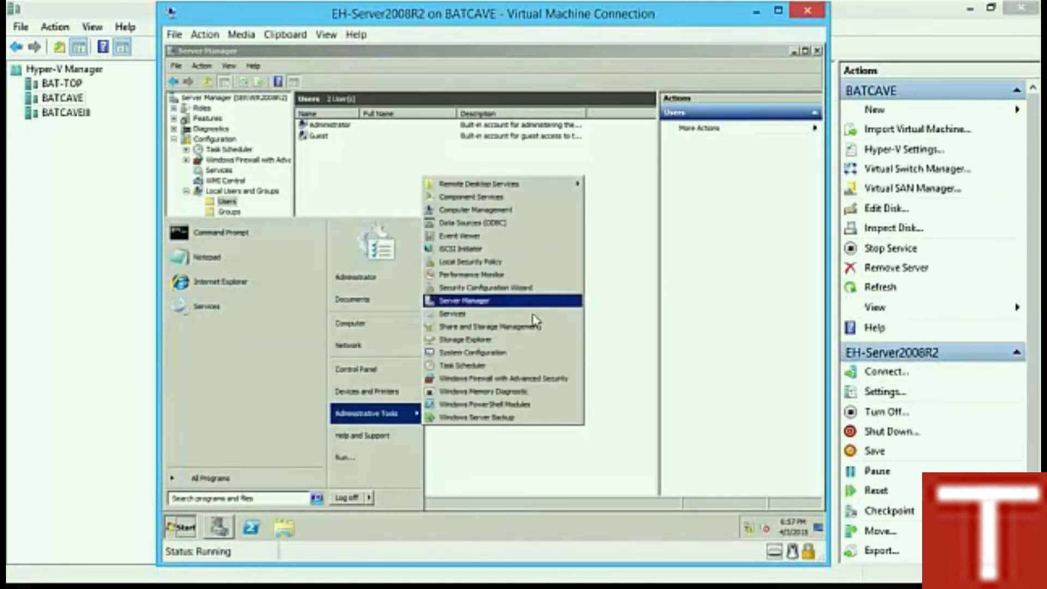
pyautogui.click(476, 262)
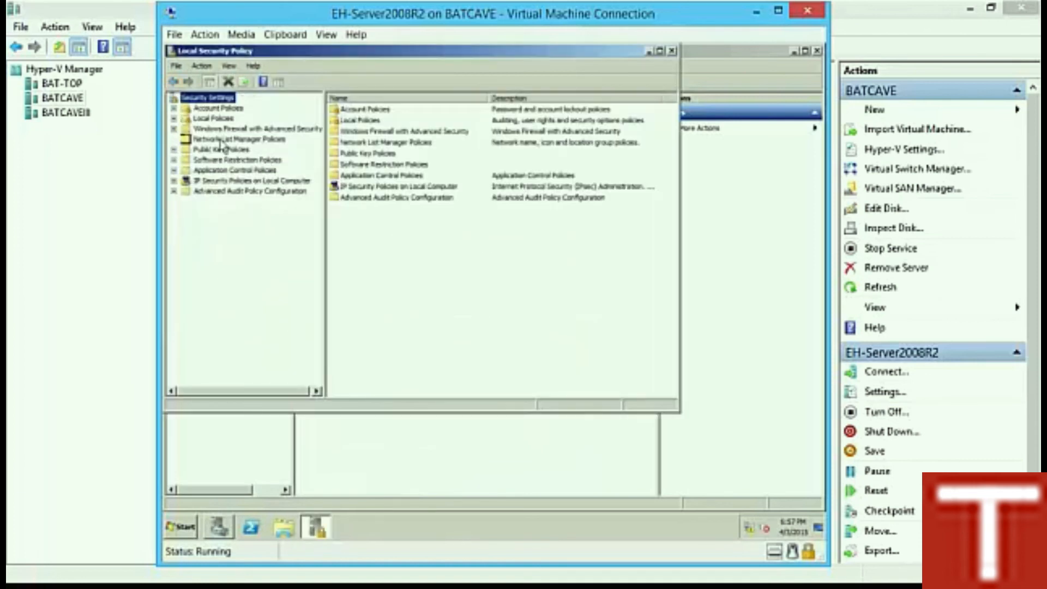
pyautogui.click(174, 108)
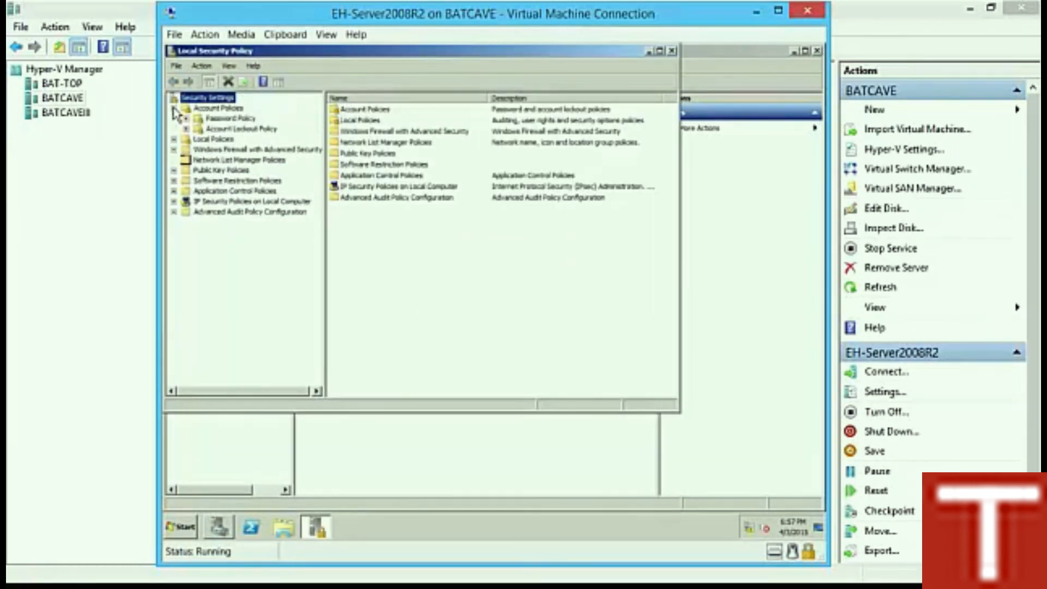
pyautogui.click(225, 120)
pyautogui.click(405, 154)
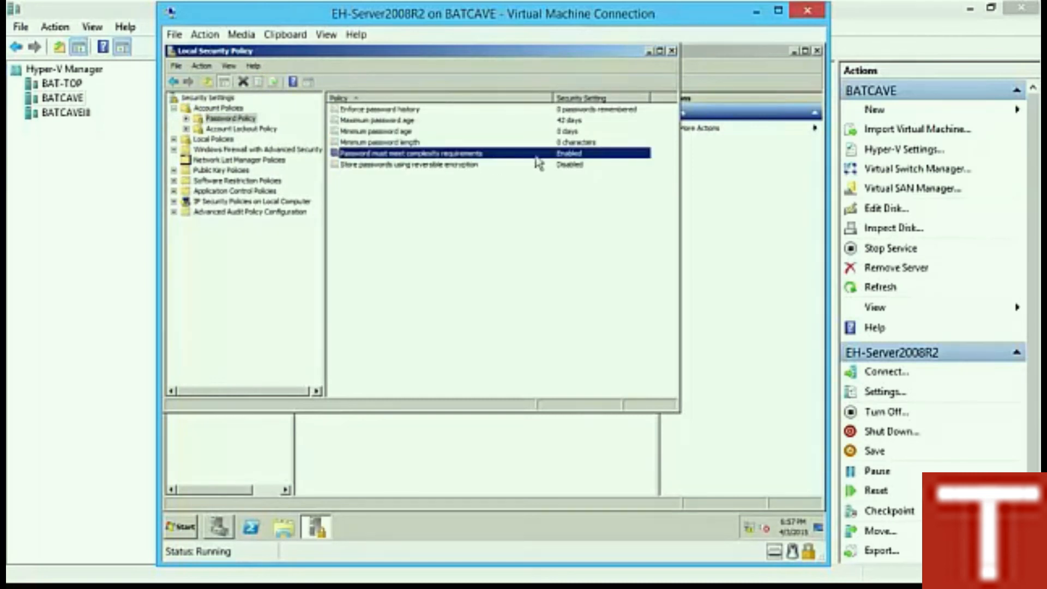
pyautogui.doubleClick(438, 155)
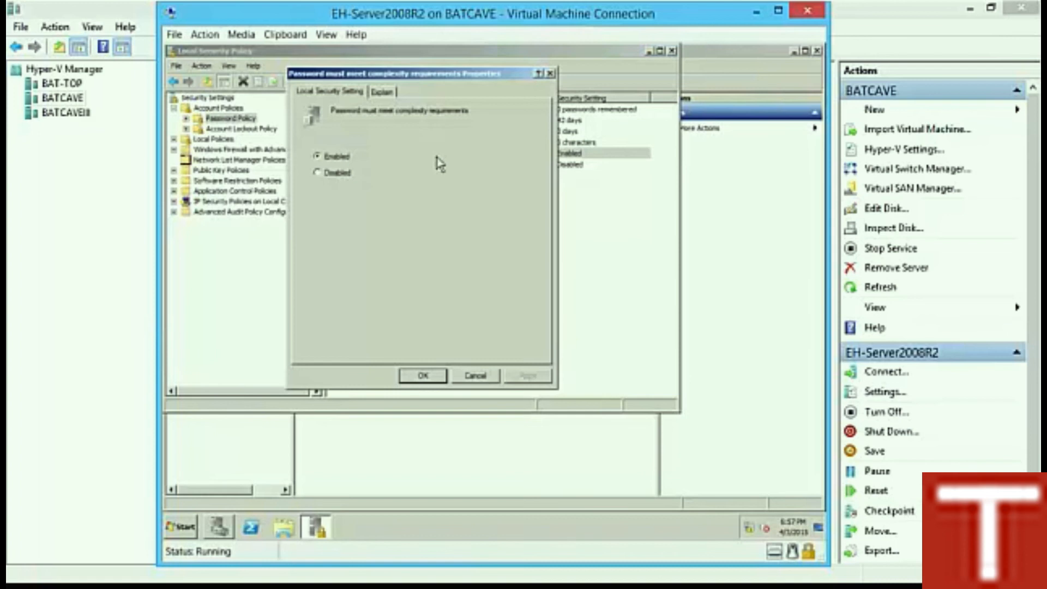
pyautogui.click(323, 173)
pyautogui.click(423, 375)
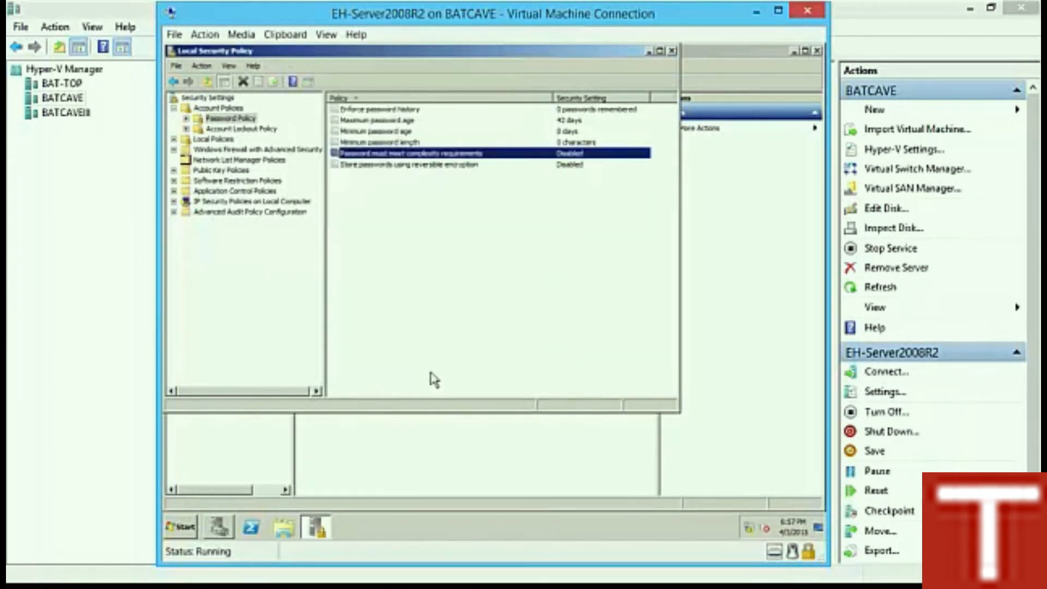
pyautogui.click(673, 50)
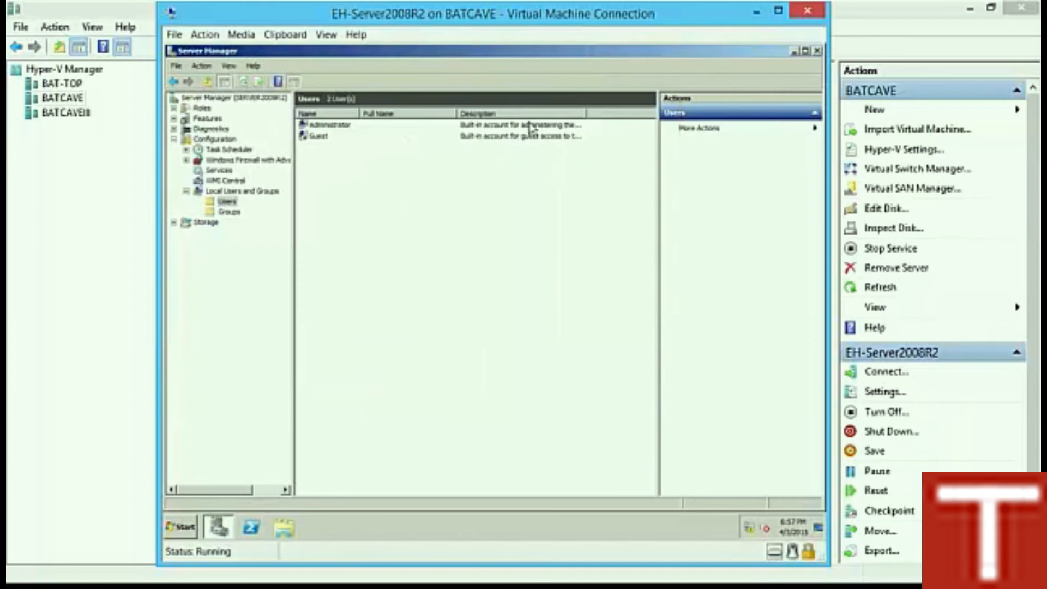
# Step: Create the first local user with its name and password, without forcing a password change at next logon
pyautogui.rightClick(347, 173)
pyautogui.click(377, 178)
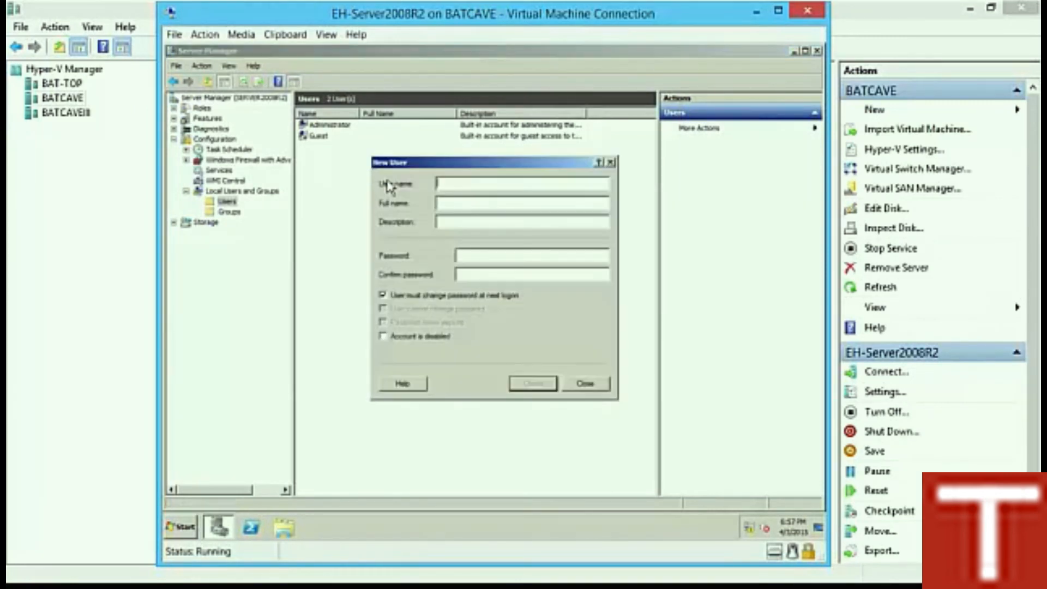
pyautogui.write('N')
pyautogui.write('Bruce Wayne')
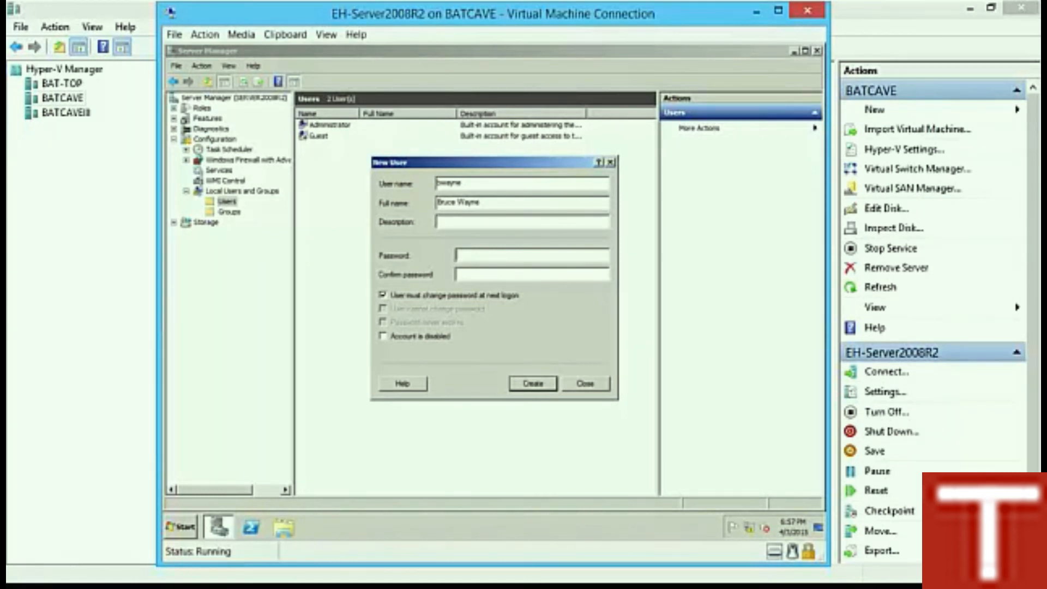
pyautogui.write('******')
pyautogui.click(469, 295)
pyautogui.click(535, 386)
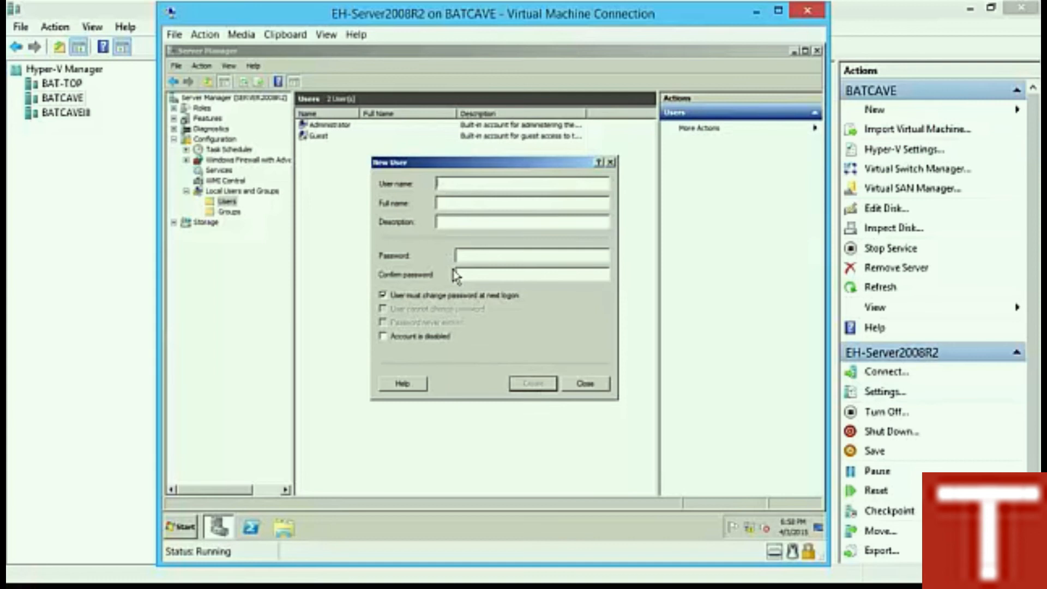
# Step: Create a second local user with its password, also without a forced password change
pyautogui.write('dgrayson')
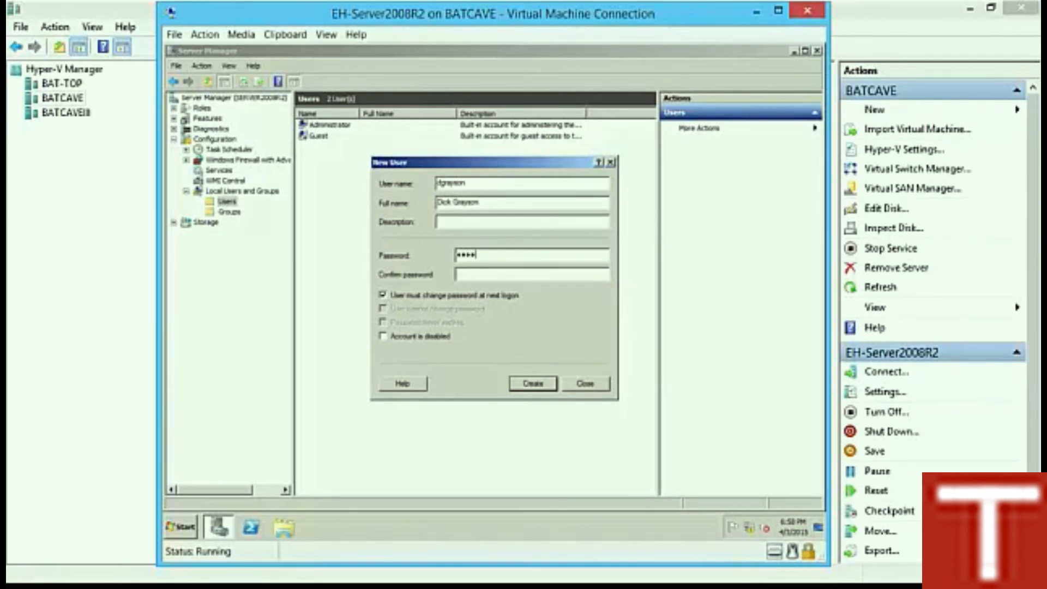
pyautogui.write('*****')
pyautogui.click(468, 295)
pyautogui.click(534, 384)
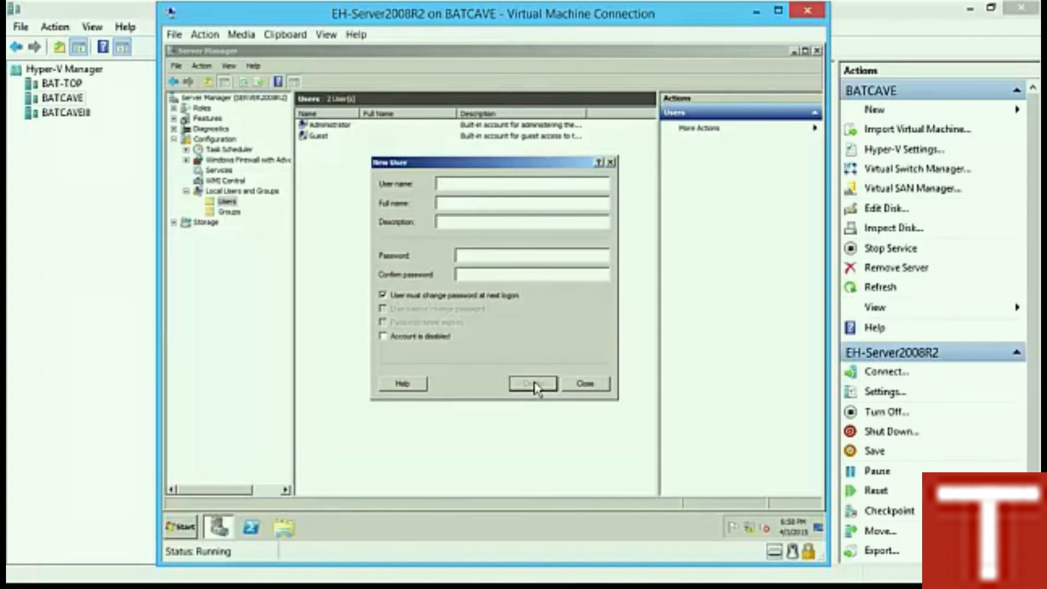
# Step: Begin a third local user by entering its user name and full name
pyautogui.write('N')
pyautogui.hotkey('shift', 'Tab')
pyautogui.write('Hal Jord')
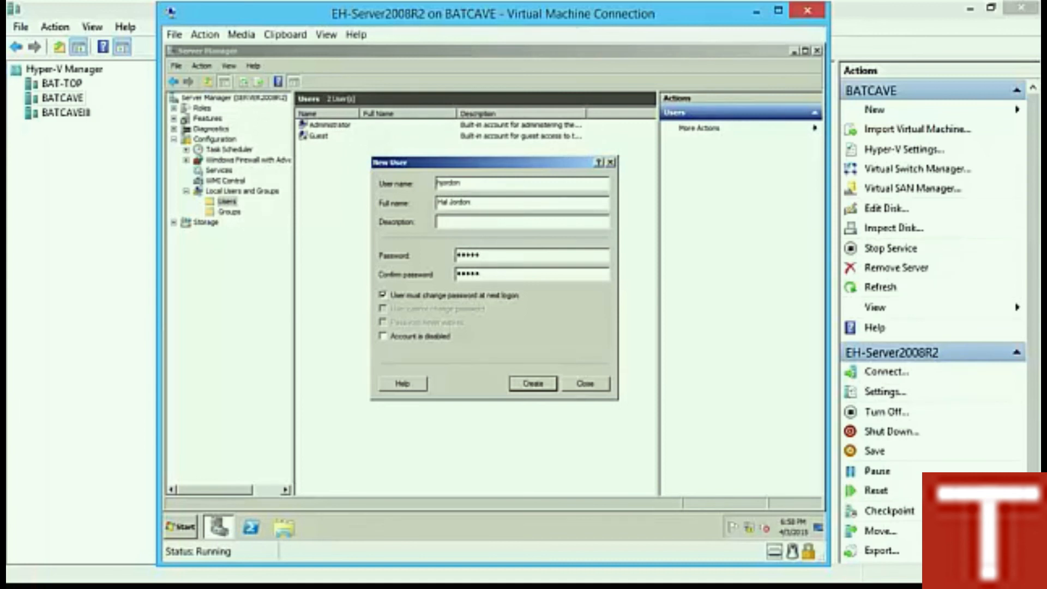
# Step: Create the third user, then a fourth user 'client' with full name and password, and close the form
pyautogui.click(464, 297)
pyautogui.click(533, 382)
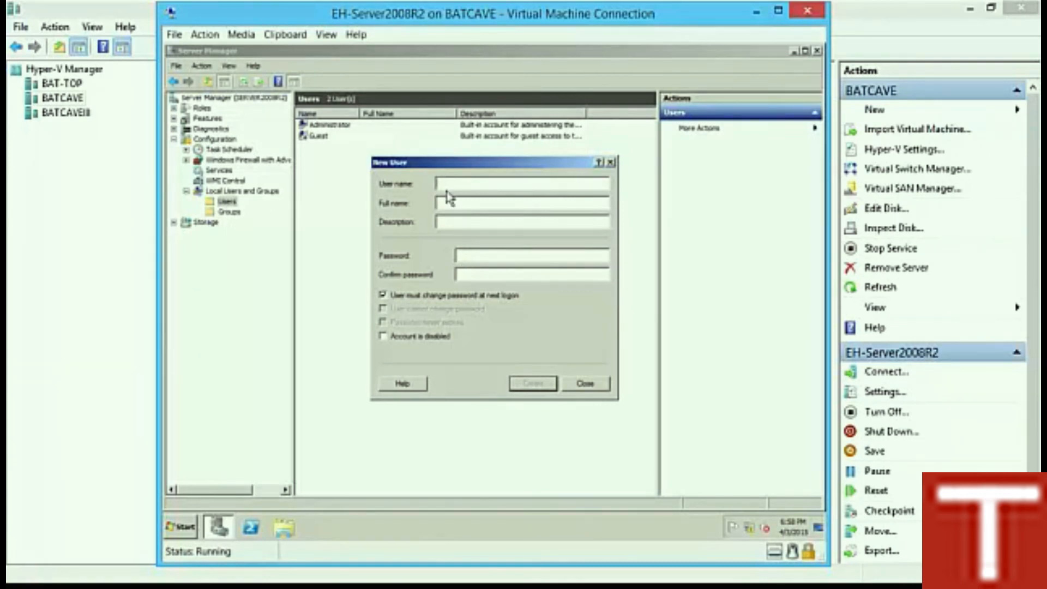
pyautogui.write('client')
pyautogui.press('Tab')
pyautogui.write('Clark Kent')
pyautogui.press('Tab')
pyautogui.press('Tab')
pyautogui.write('**********')
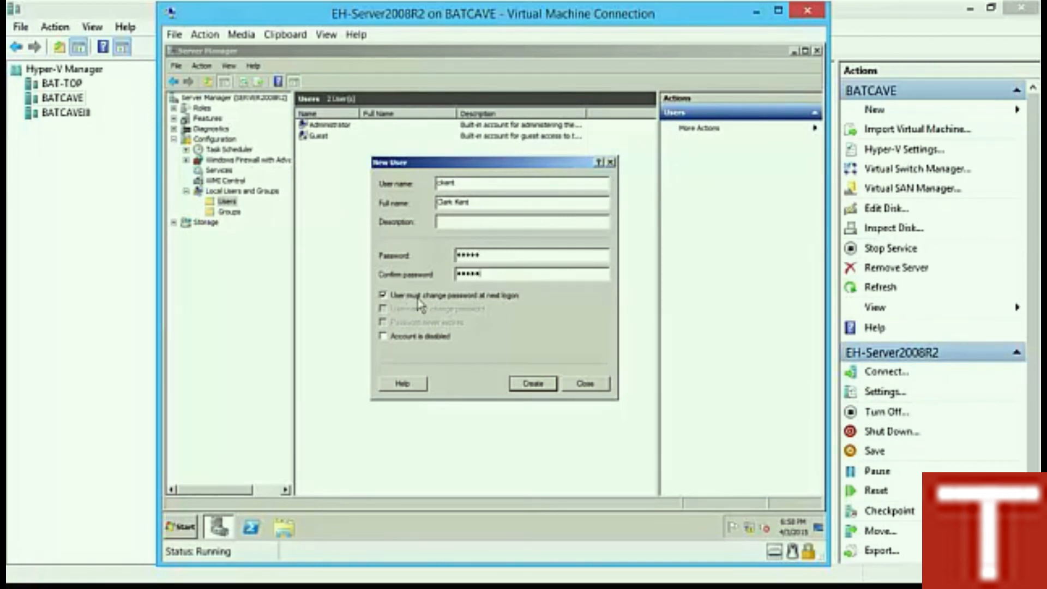
pyautogui.click(523, 388)
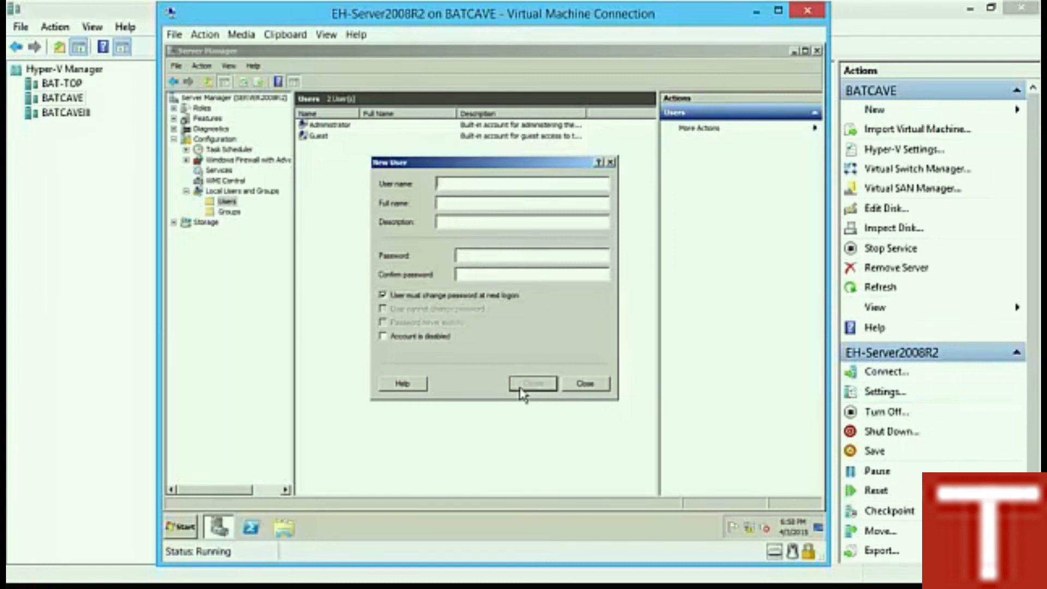
pyautogui.click(582, 384)
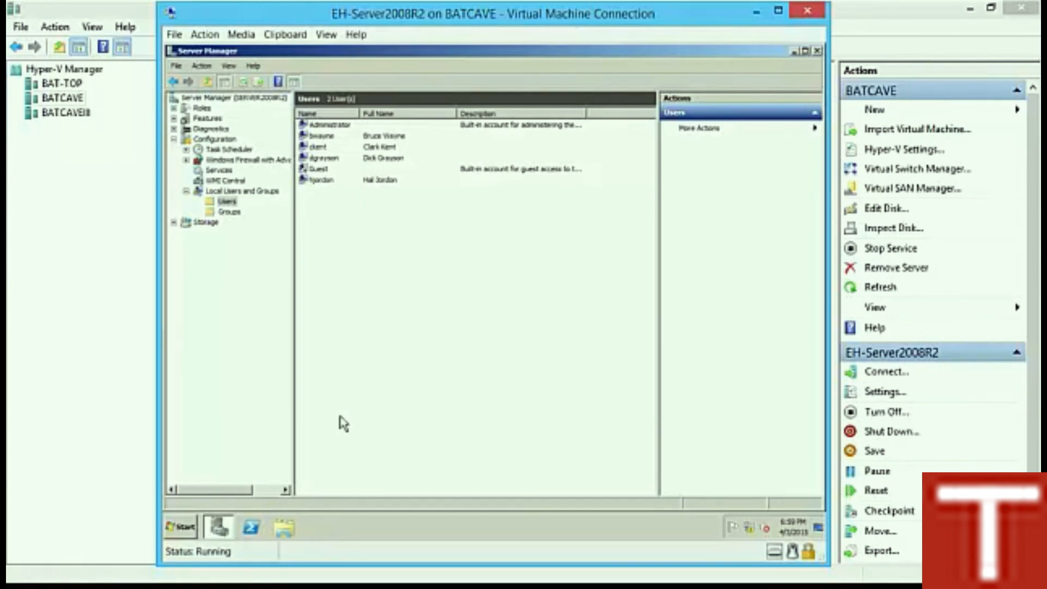
# Step: Open PowerShell on the VM and set its console font to Lucida Console, size 20
pyautogui.click(252, 528)
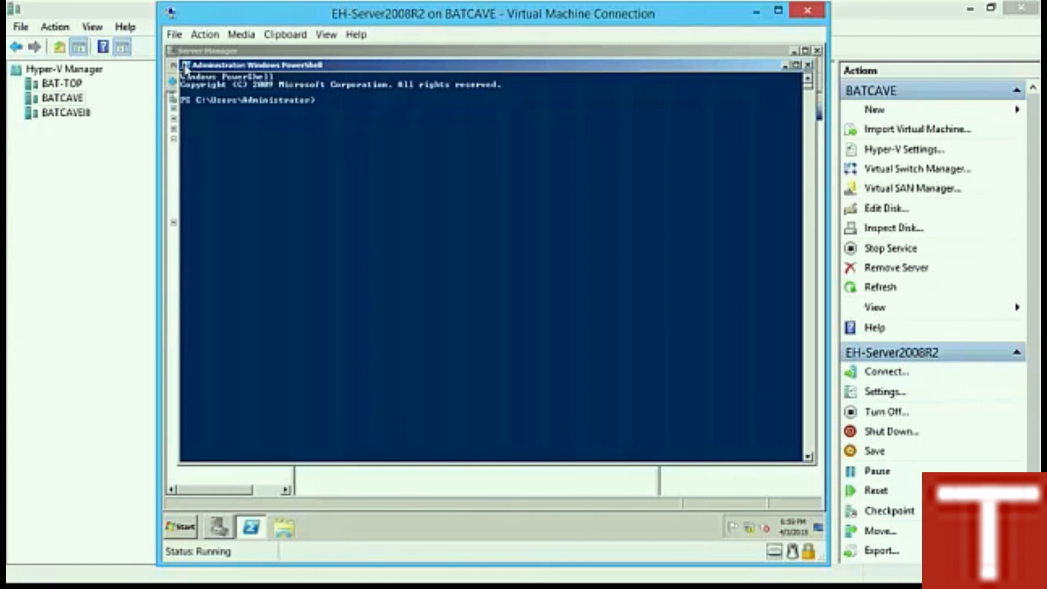
pyautogui.click(186, 67)
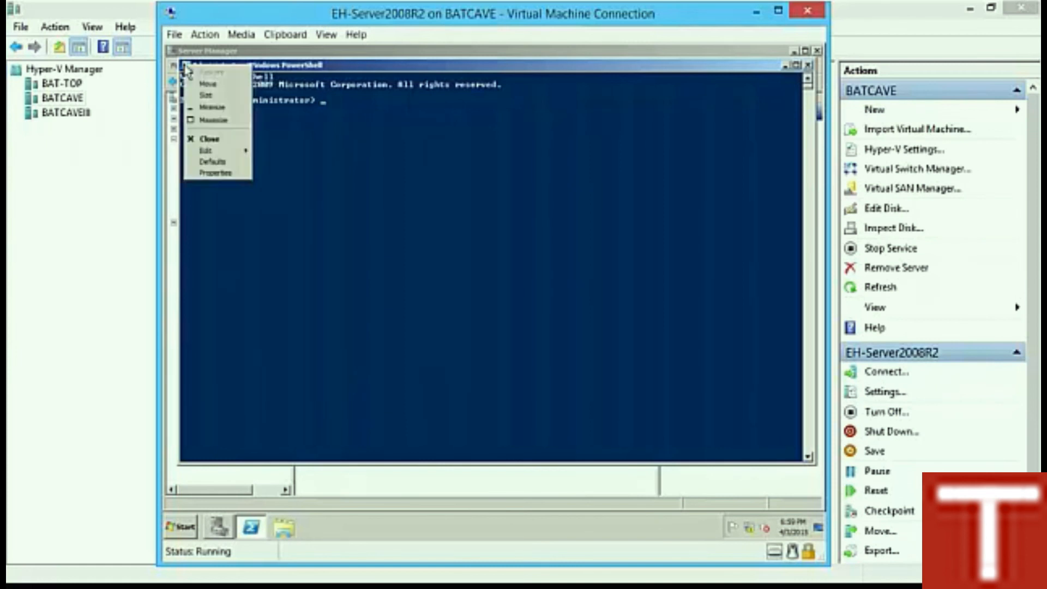
pyautogui.click(231, 173)
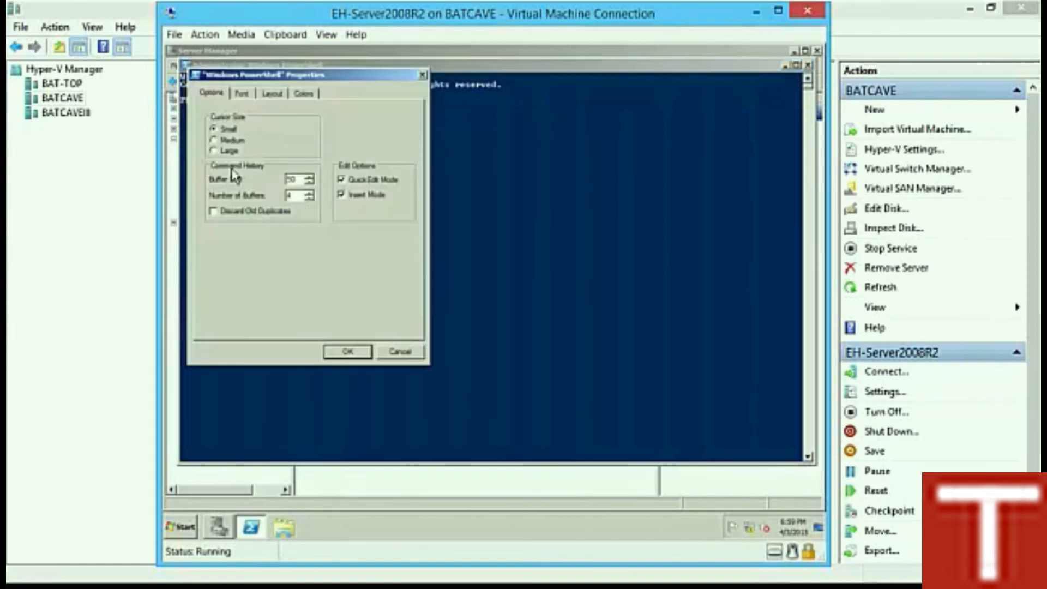
pyautogui.click(244, 94)
pyautogui.click(257, 239)
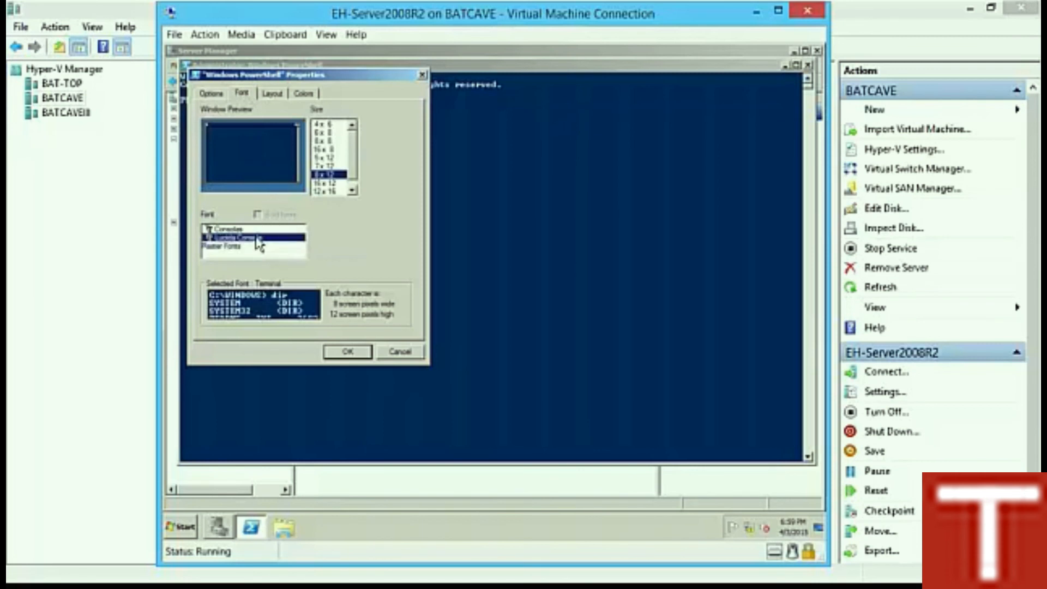
pyautogui.click(317, 171)
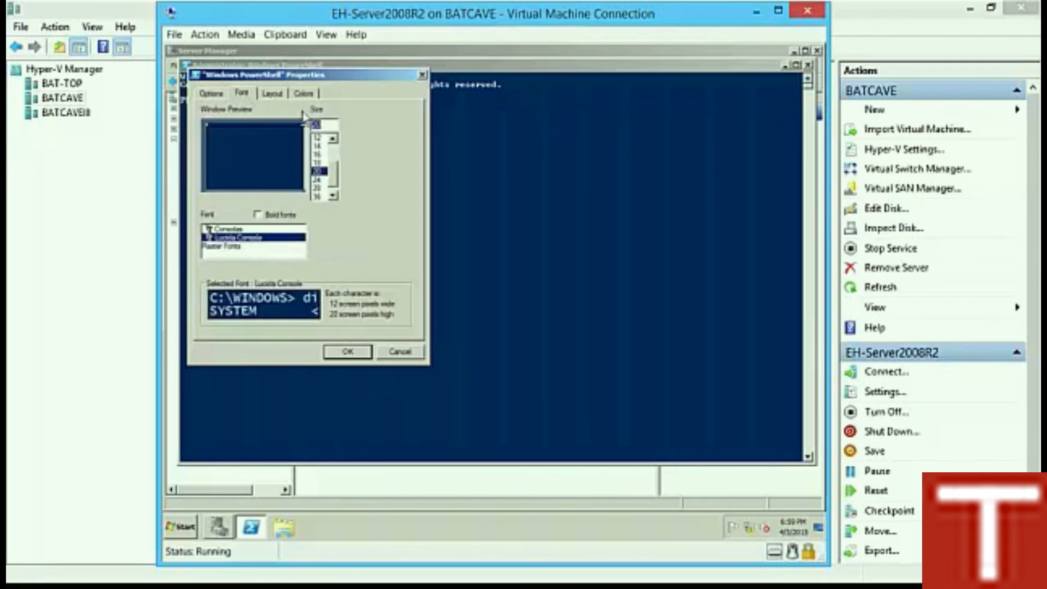
# Step: Set the console colours to yellow screen text on a black background and apply
pyautogui.click(305, 93)
pyautogui.click(240, 116)
pyautogui.click(389, 196)
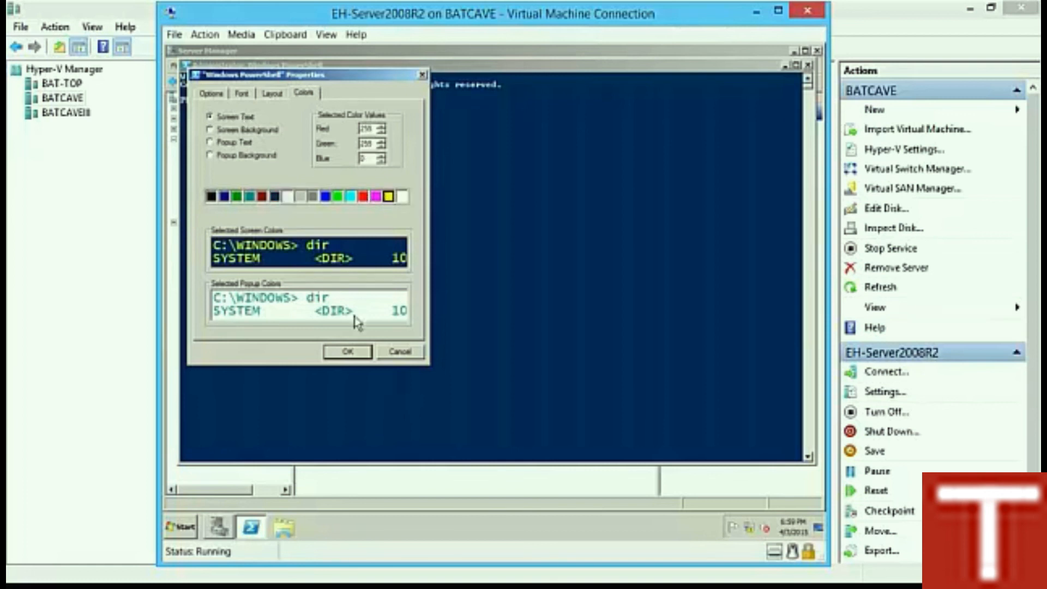
pyautogui.click(225, 129)
pyautogui.click(212, 196)
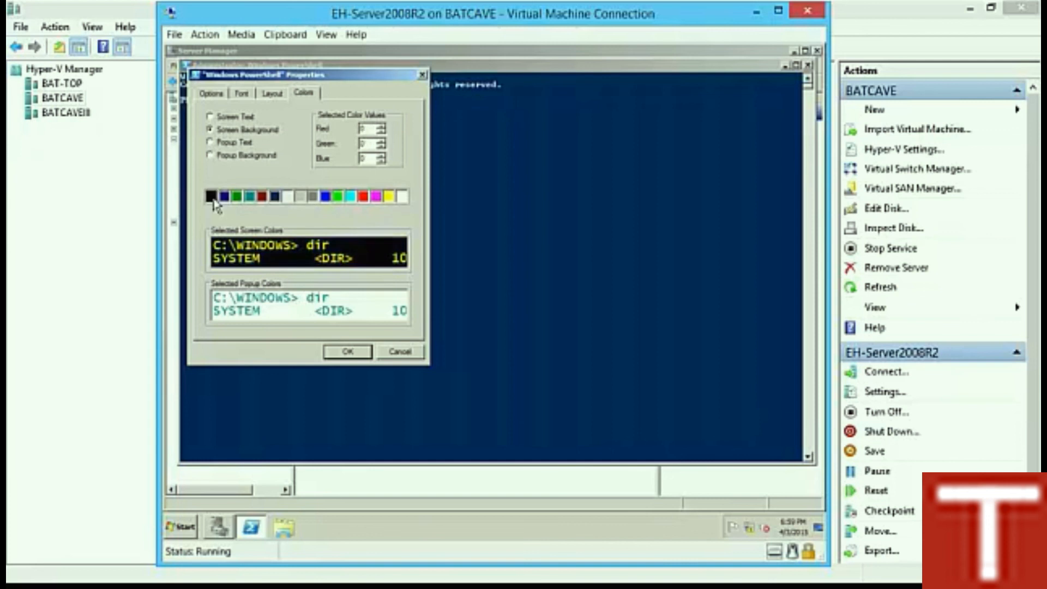
pyautogui.click(354, 352)
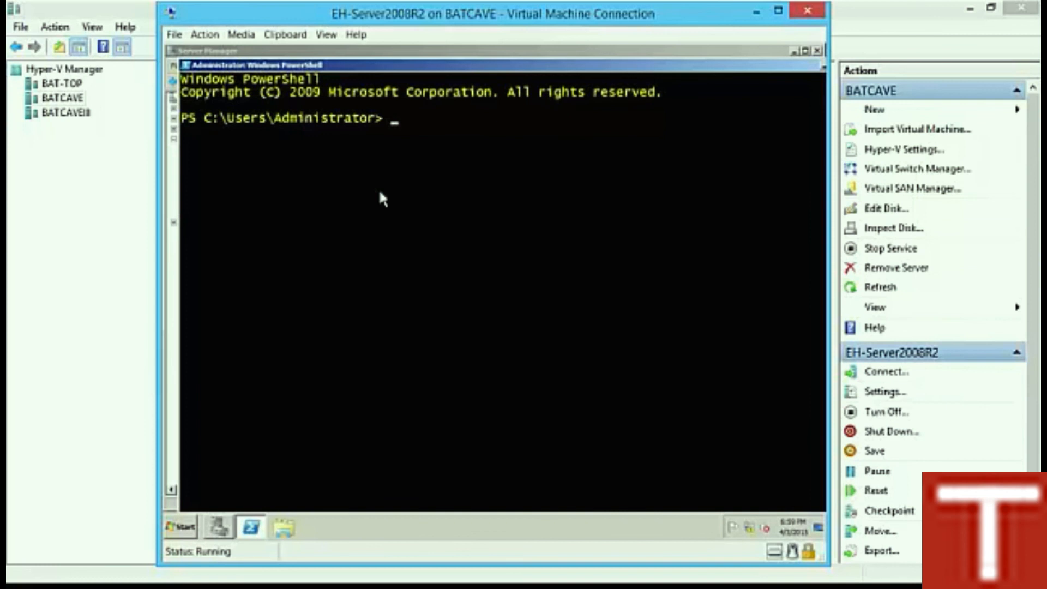
# Step: Start and exit cmd, then ping 192.168.0.10 from PowerShell
pyautogui.write('cmd')
pyautogui.press('Return')
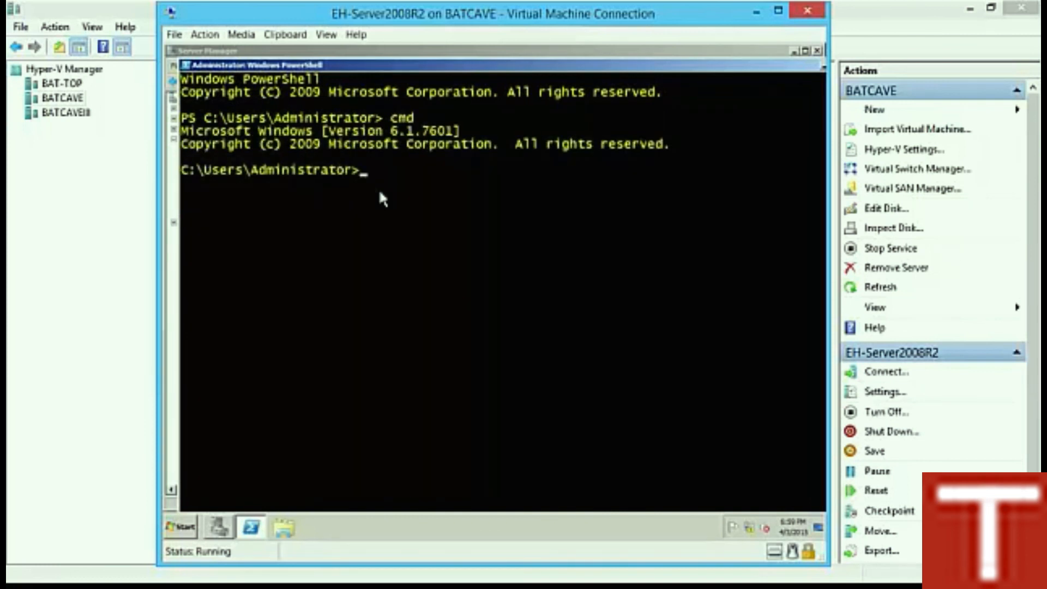
pyautogui.write('exit')
pyautogui.press('Return')
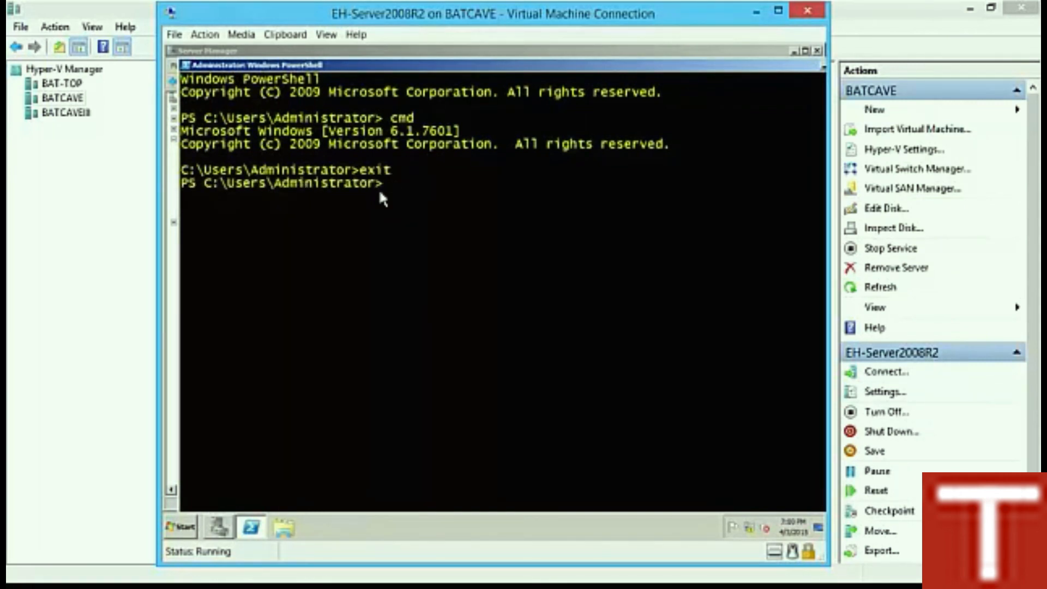
pyautogui.write('ping')
pyautogui.write('192.168.0.10')
pyautogui.press('Return')
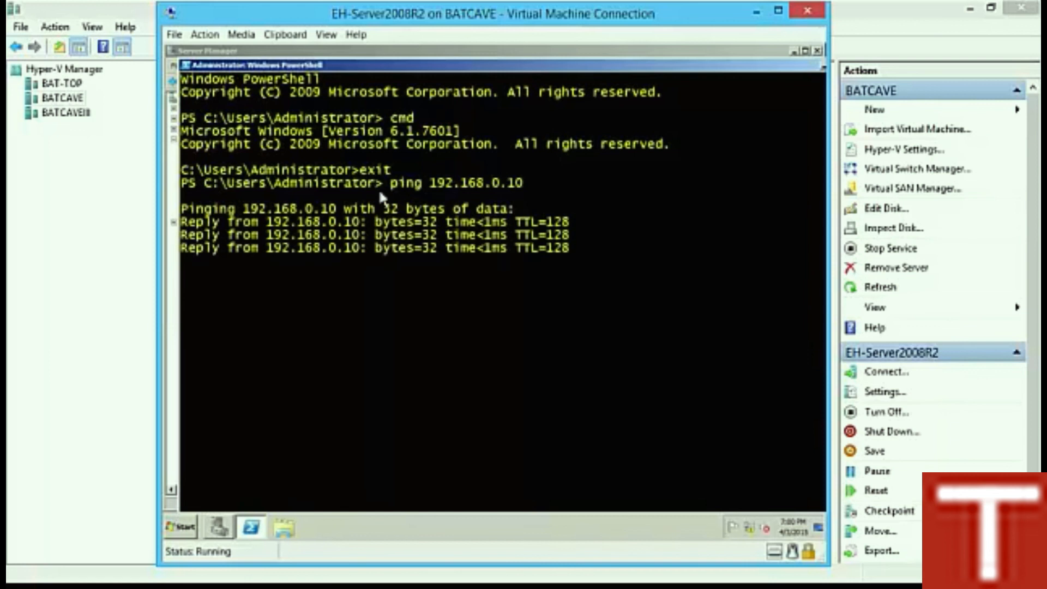
# Step: Clear the console with cls and close the PowerShell and Server Manager windows
pyautogui.write('exit')
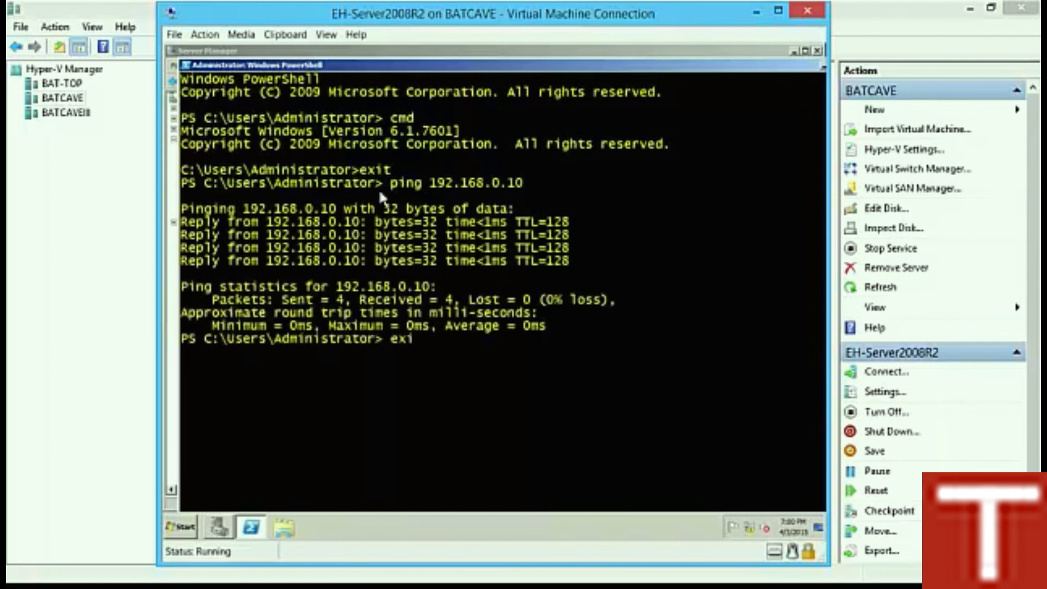
pyautogui.press('BackSpace')
pyautogui.press('BackSpace')
pyautogui.press('BackSpace')
pyautogui.press('BackSpace')
pyautogui.write('cls')
pyautogui.press('Return')
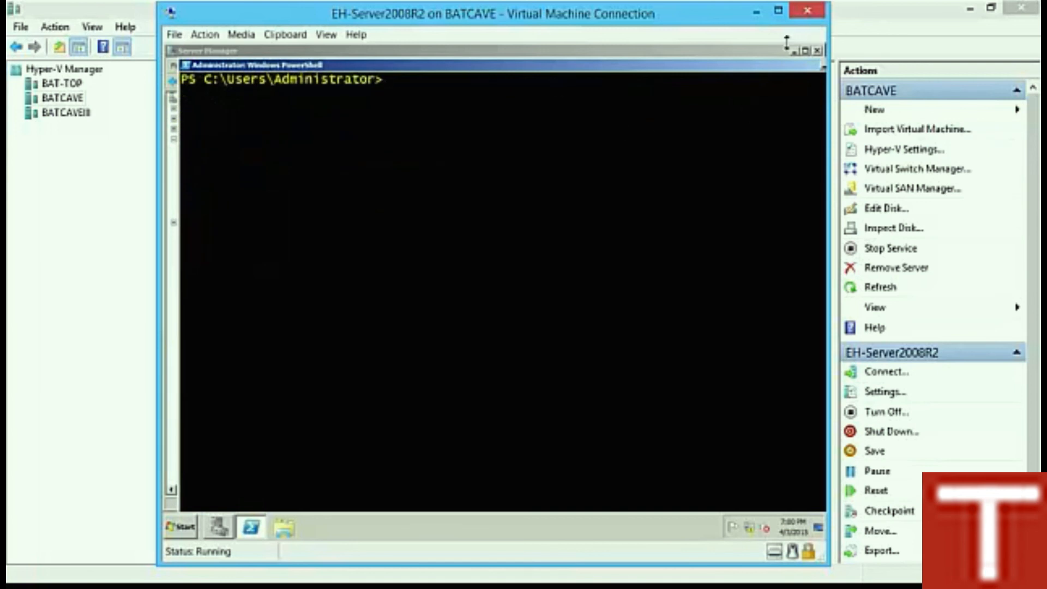
pyautogui.click(823, 67)
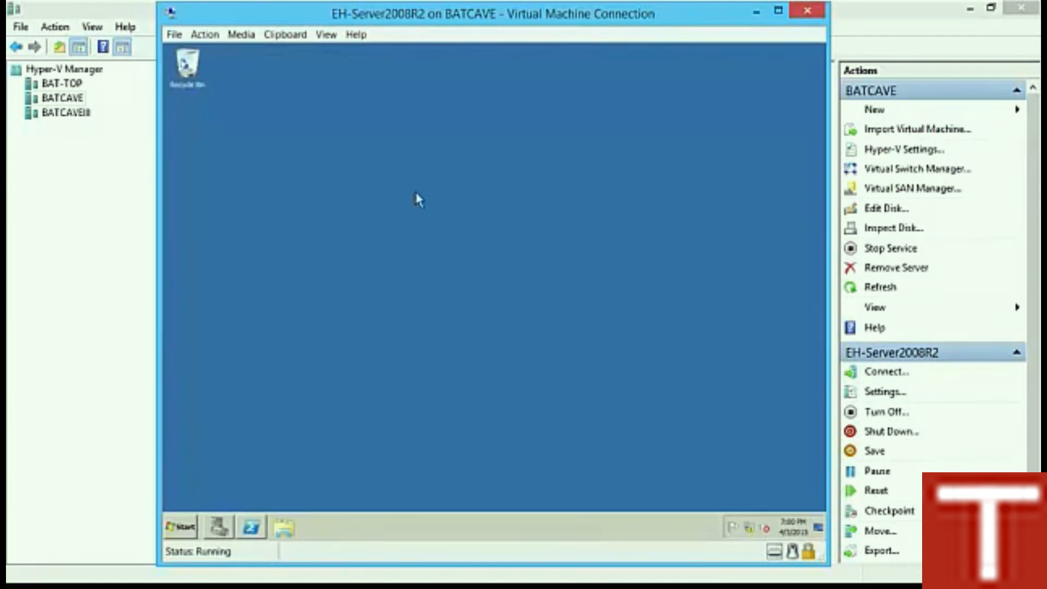
pyautogui.click(188, 524)
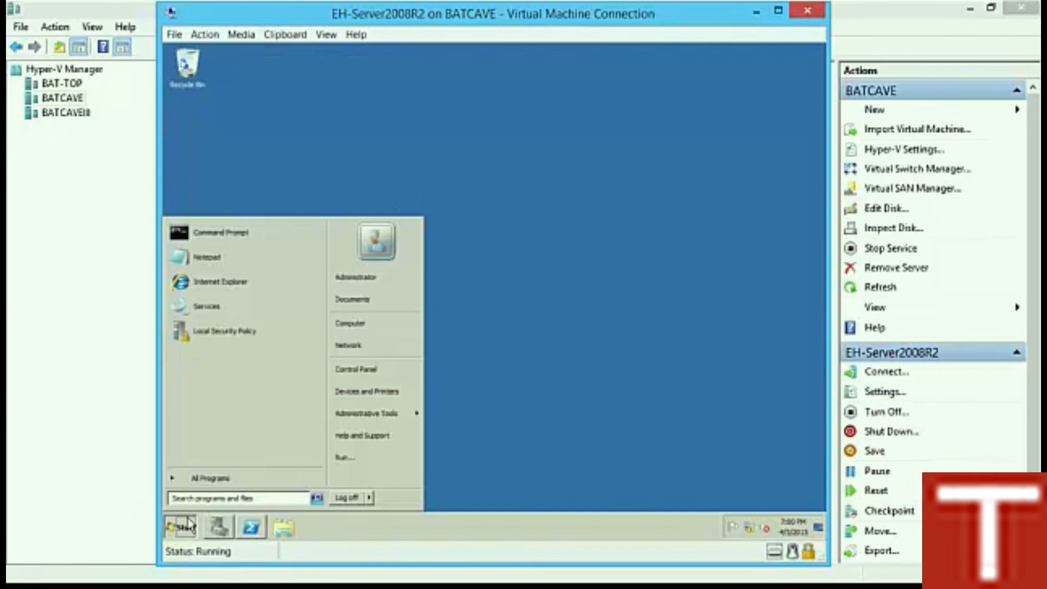
pyautogui.write('se')
pyautogui.press('BackSpace')
pyautogui.write('c')
pyautogui.press('BackSpace')
pyautogui.write('se')
pyautogui.write('reen')
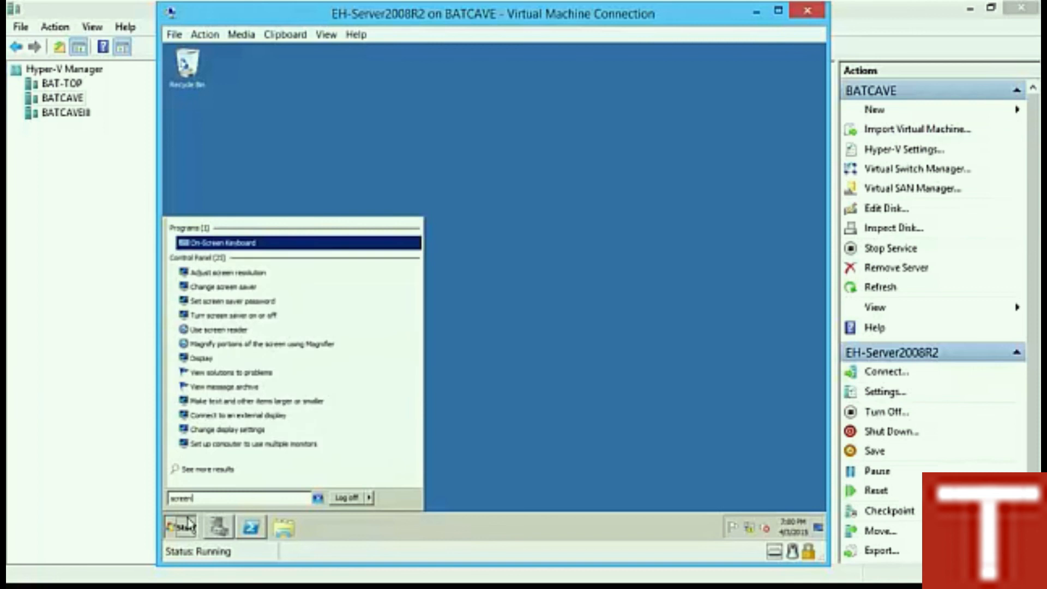
pyautogui.click(281, 318)
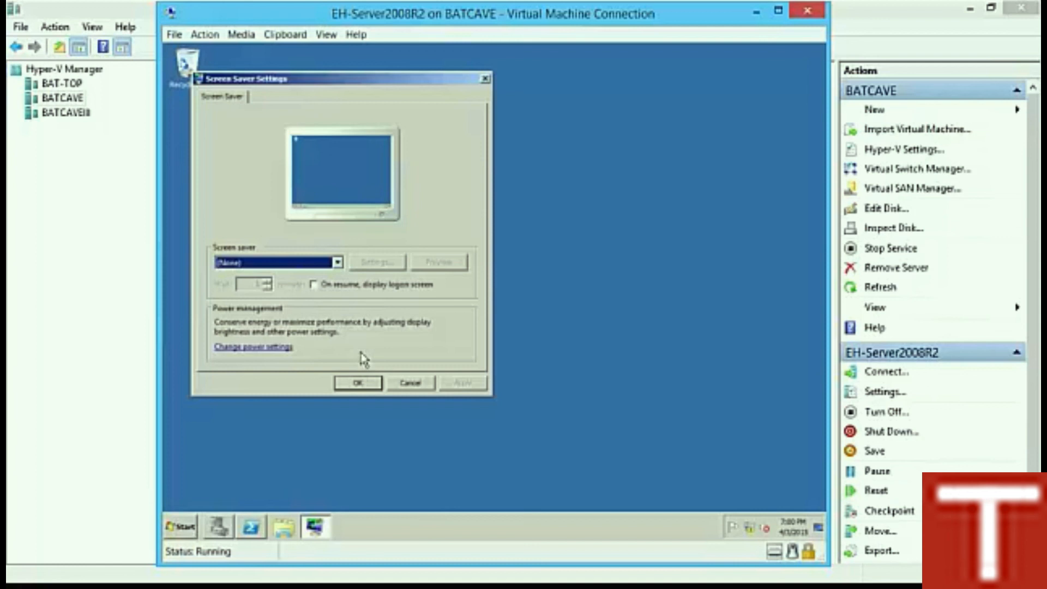
pyautogui.click(406, 383)
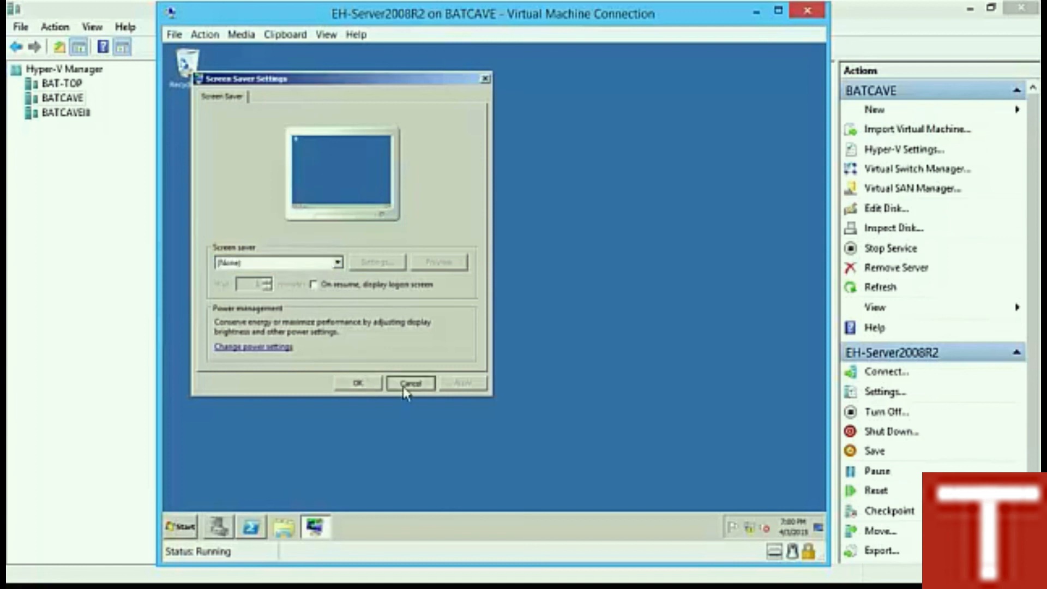